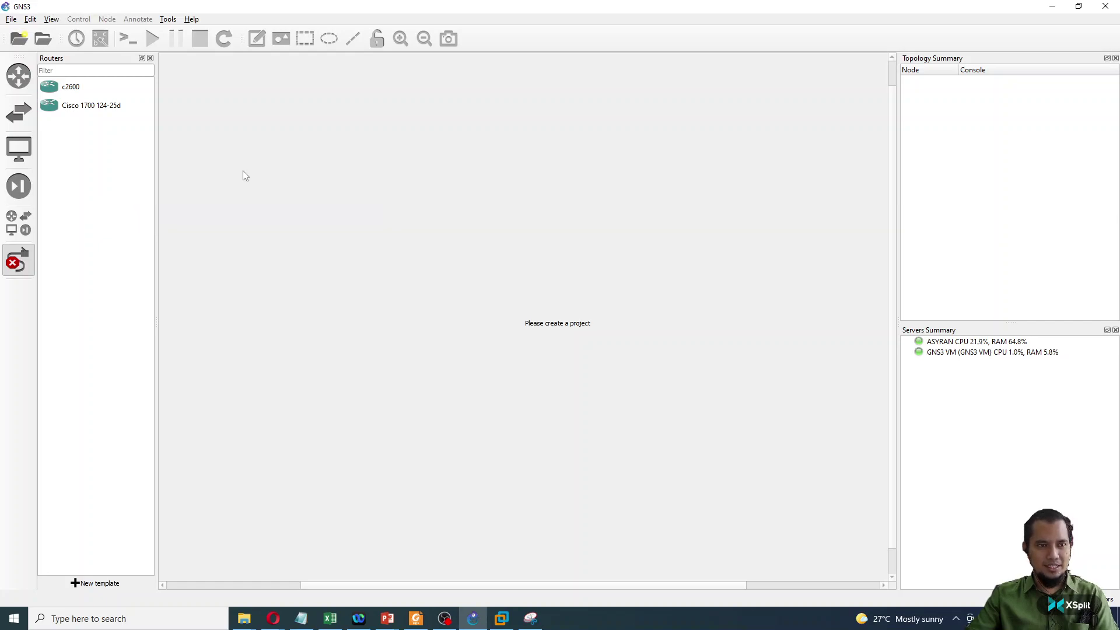
- Revisit the GNS3 download page in the browser, then return to GNS3
mouse_move(266, 622)
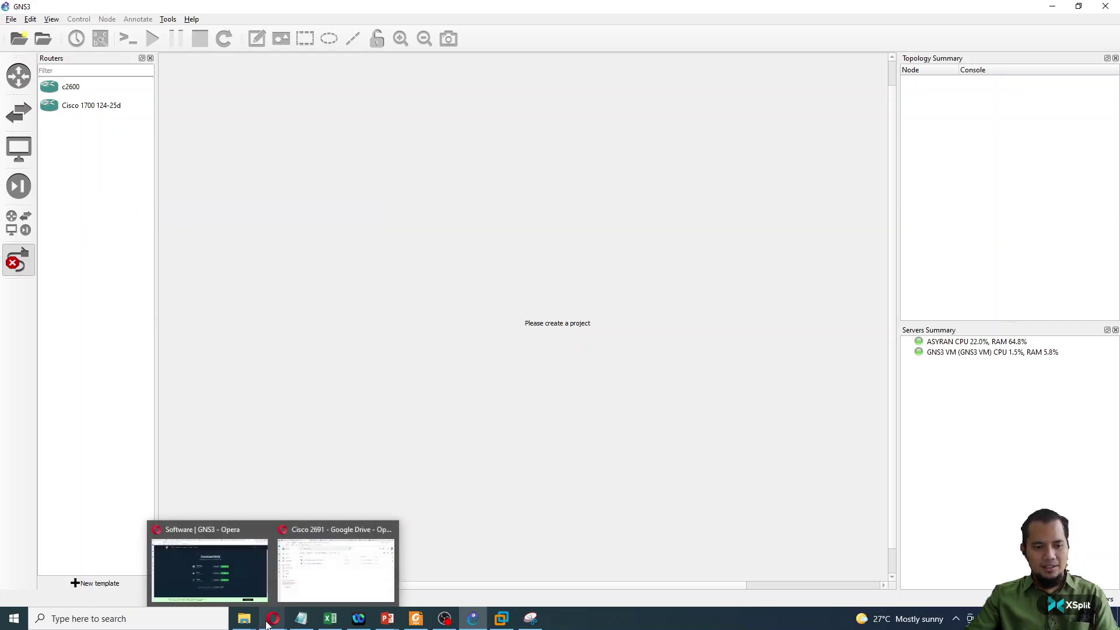
left_click(230, 570)
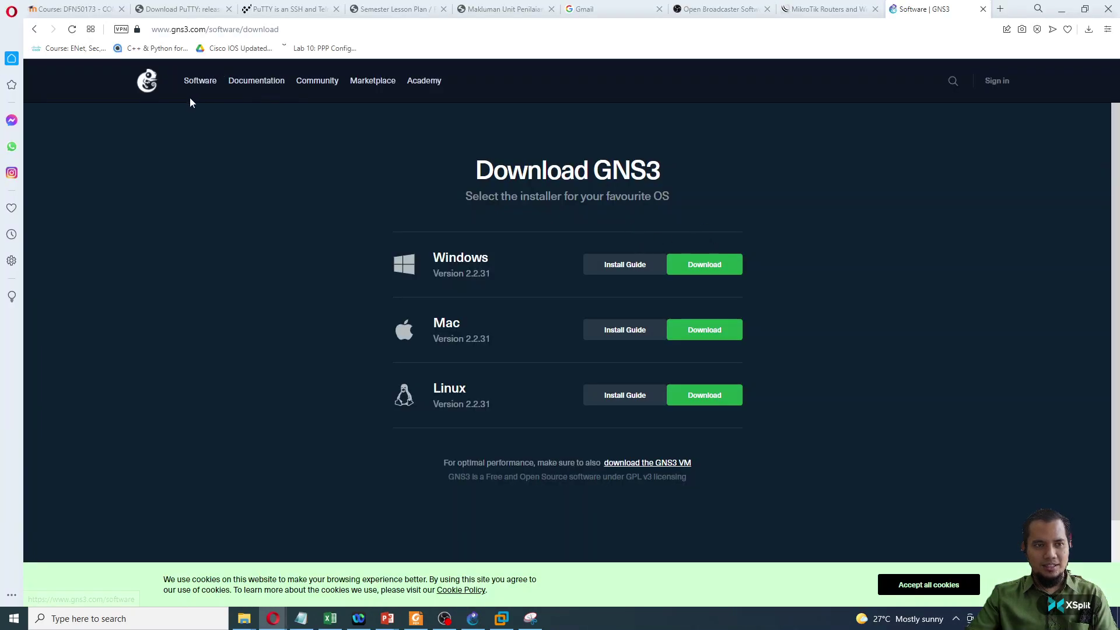
left_click(34, 29)
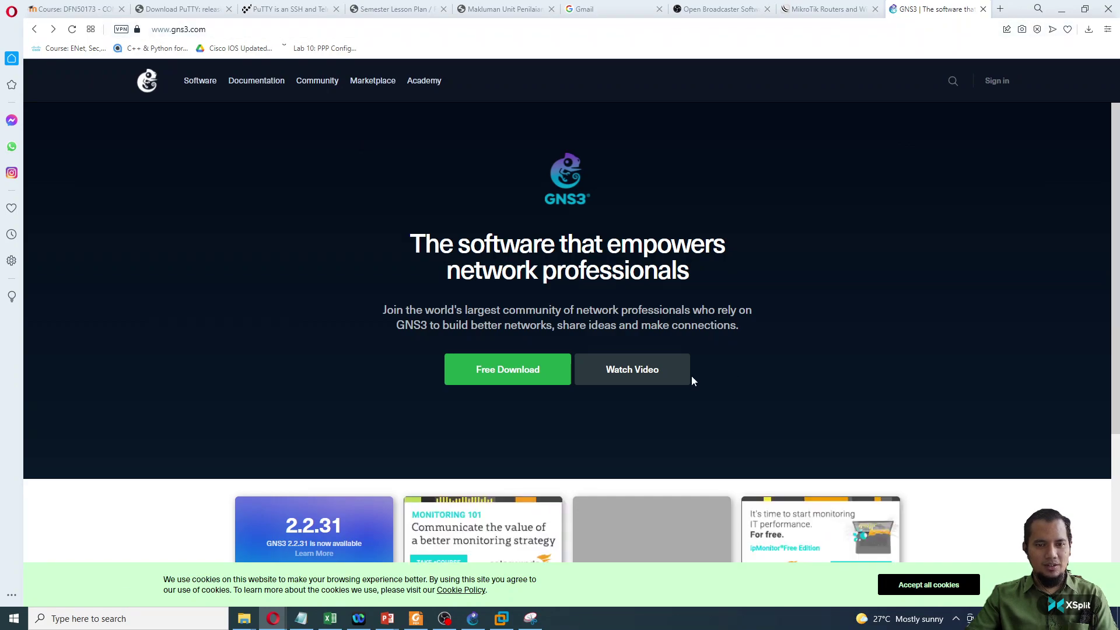
left_click(465, 369)
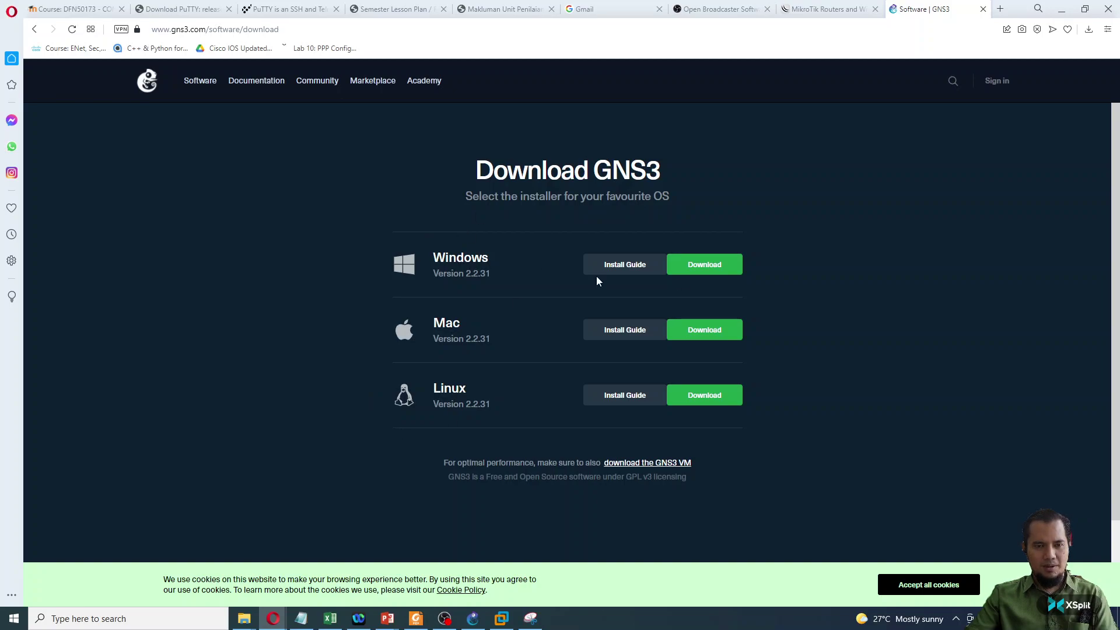
left_click(1061, 9)
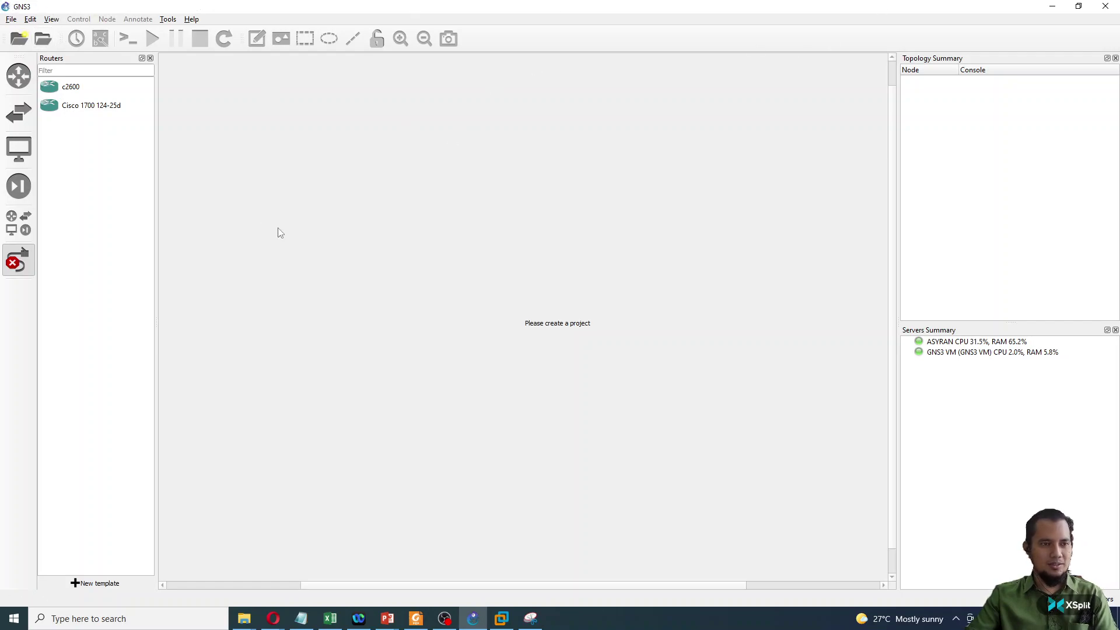
- Browse the routers, switches, end devices, security and all-devices lists in the device panel
left_click(26, 75)
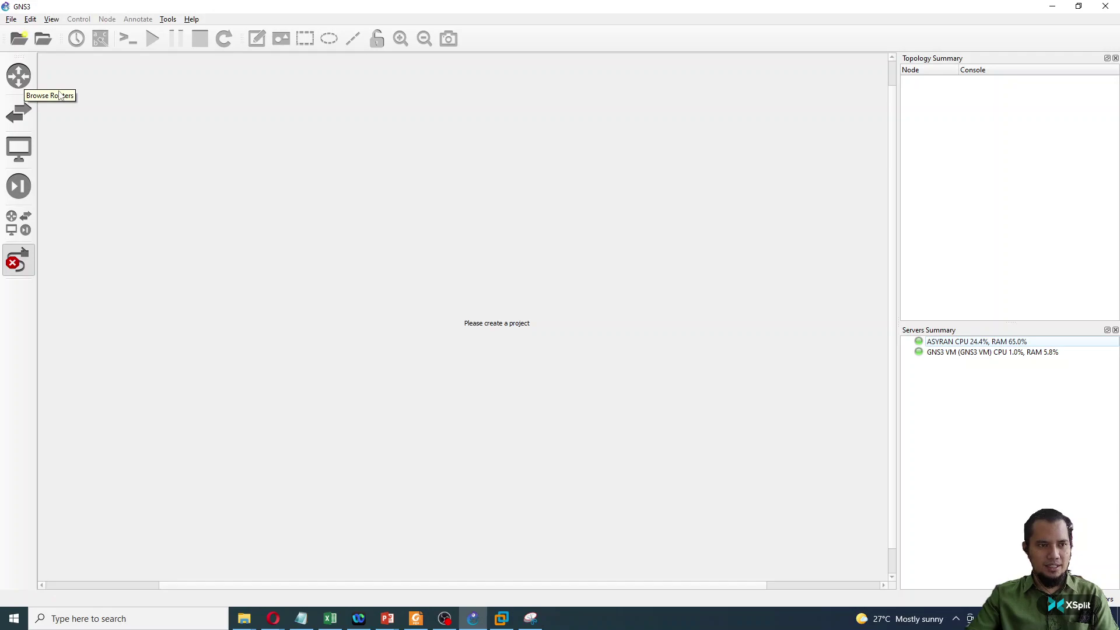
left_click(23, 82)
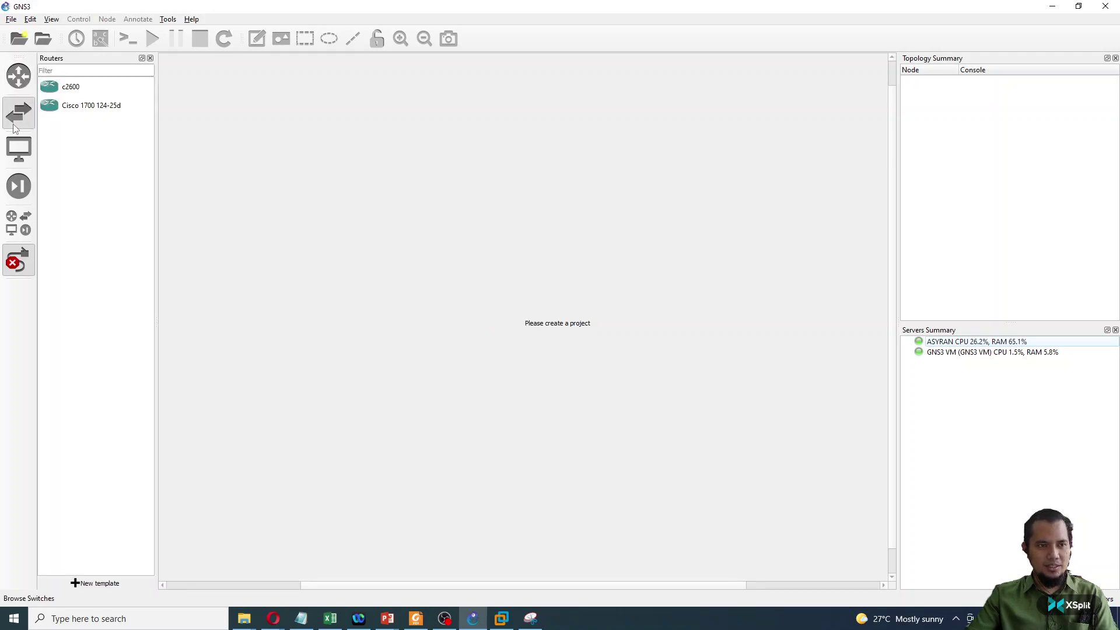
left_click(19, 113)
left_click(17, 158)
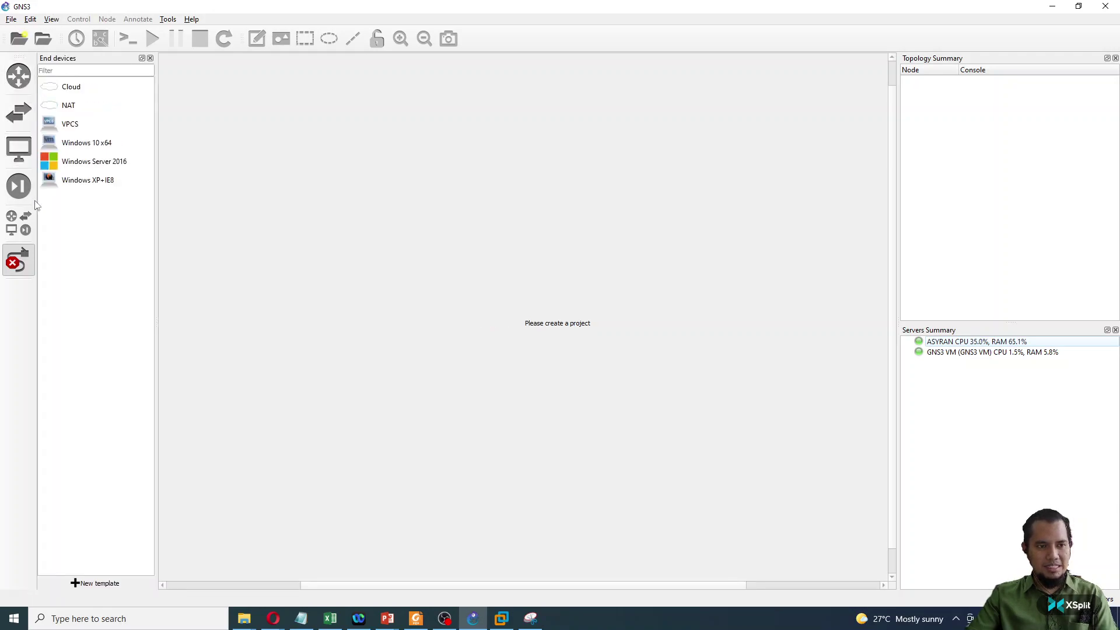
left_click(21, 195)
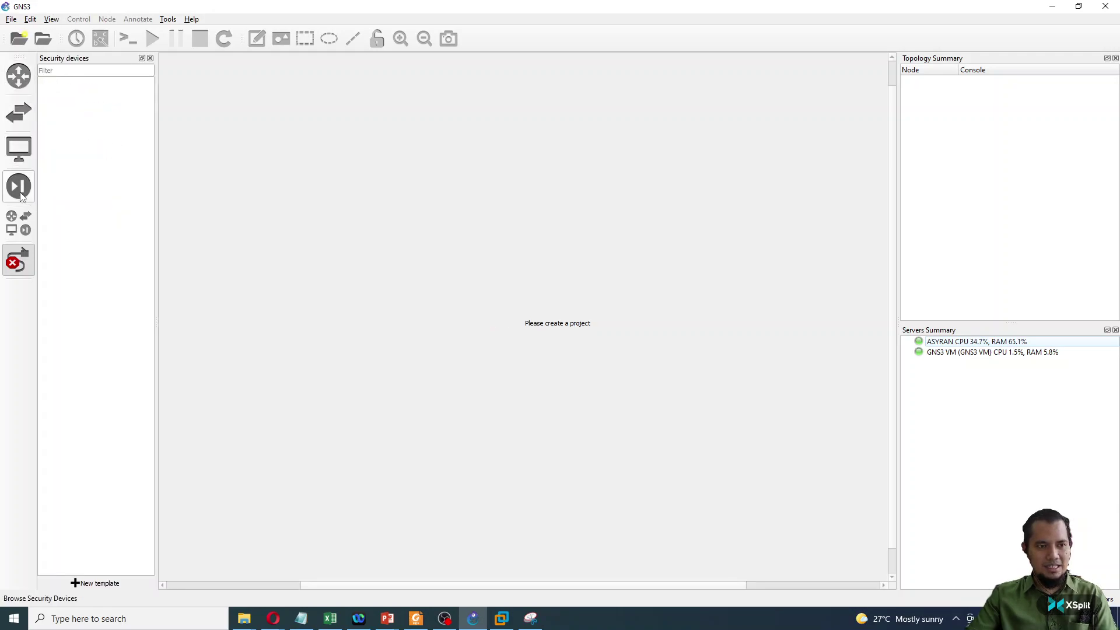
left_click(20, 224)
left_click(19, 258)
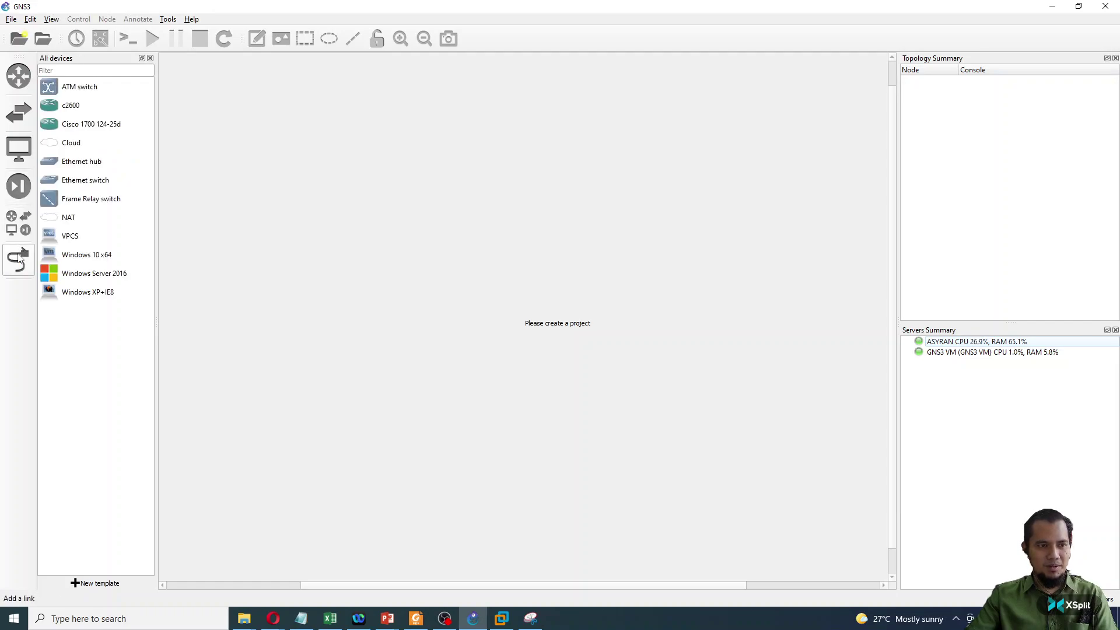
left_click(18, 263)
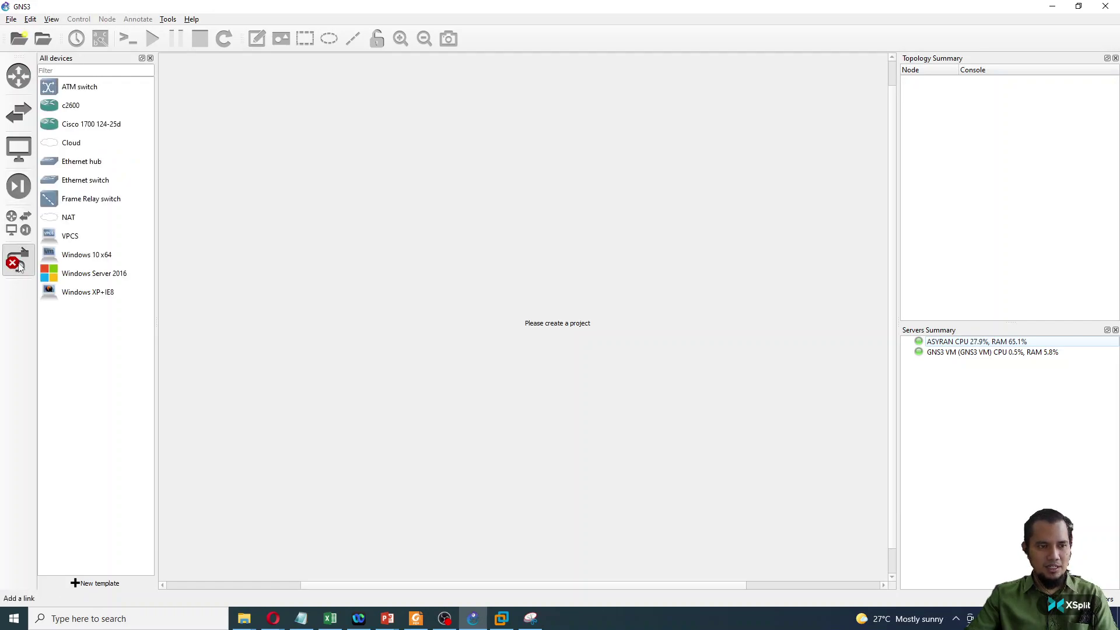
left_click(19, 77)
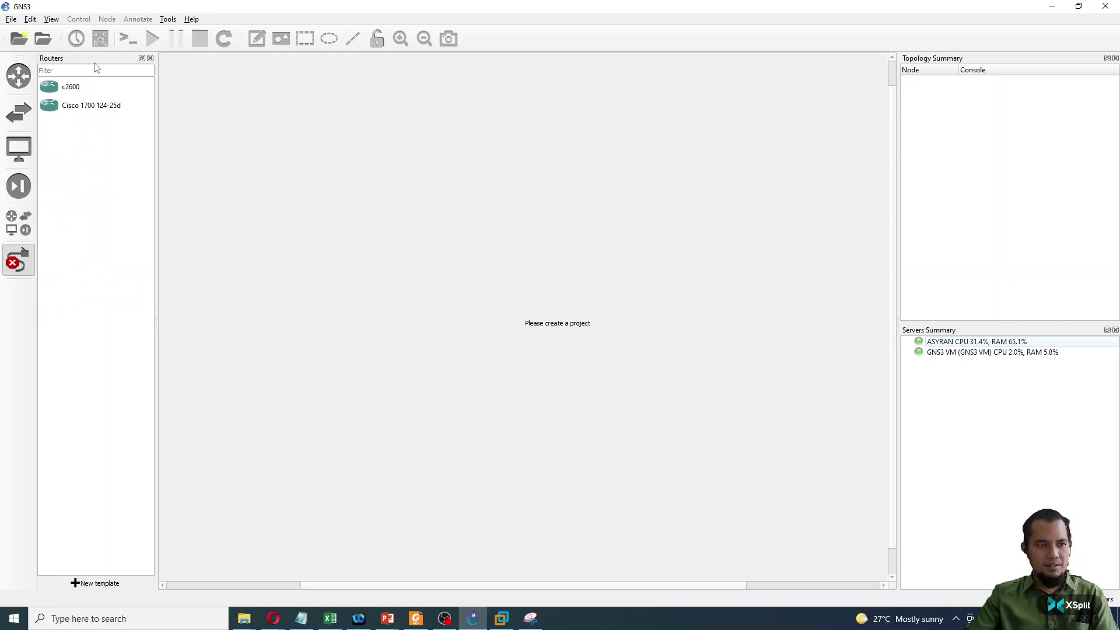
left_click(19, 112)
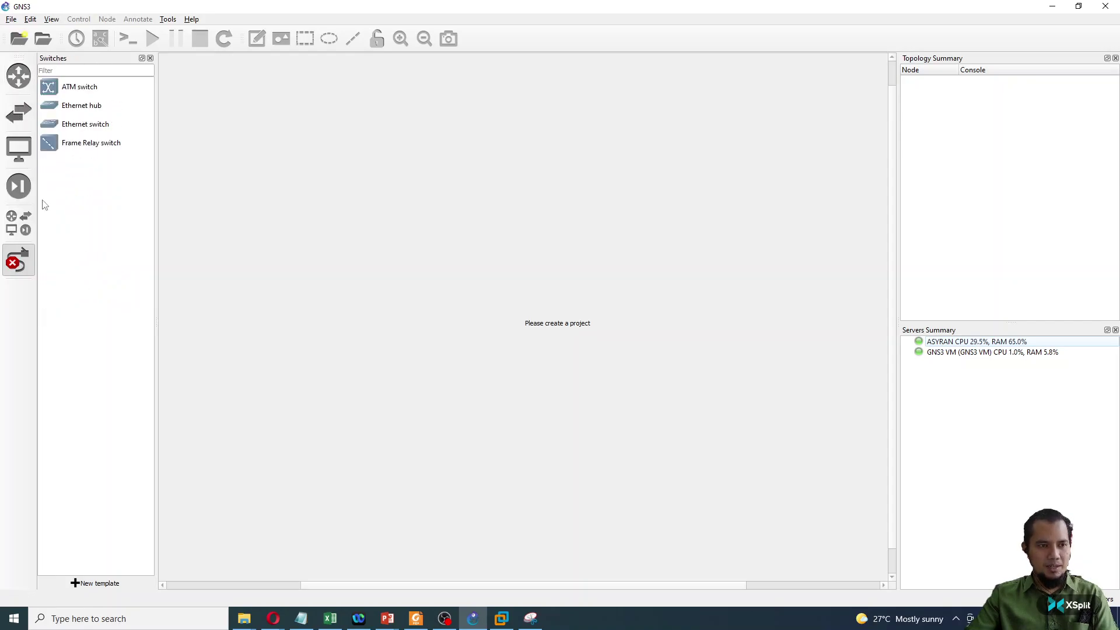
left_click(19, 77)
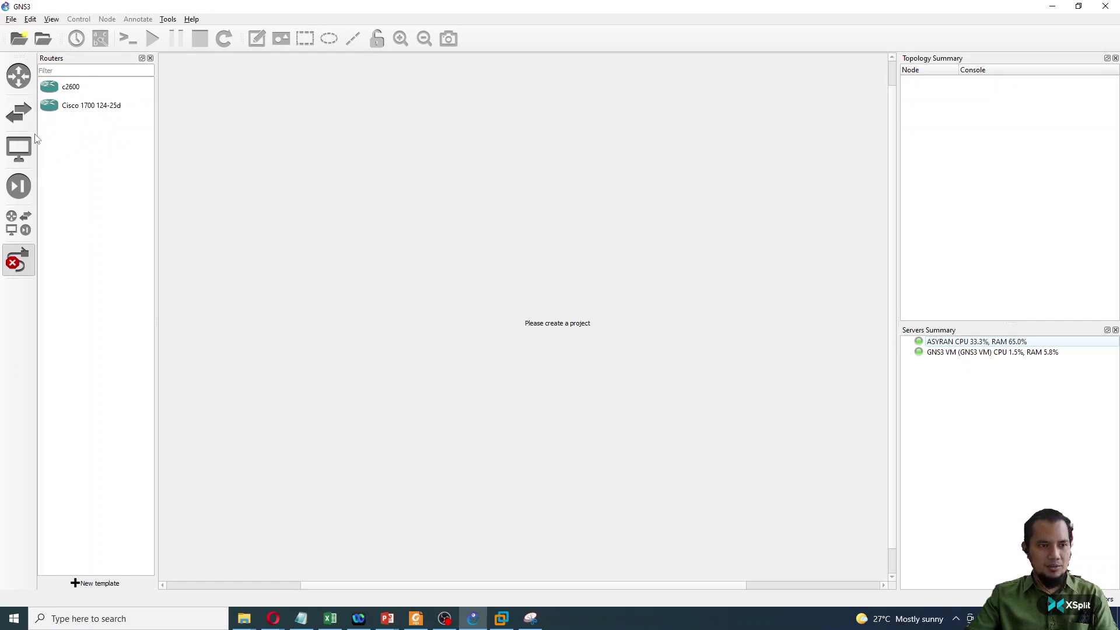
left_click(18, 149)
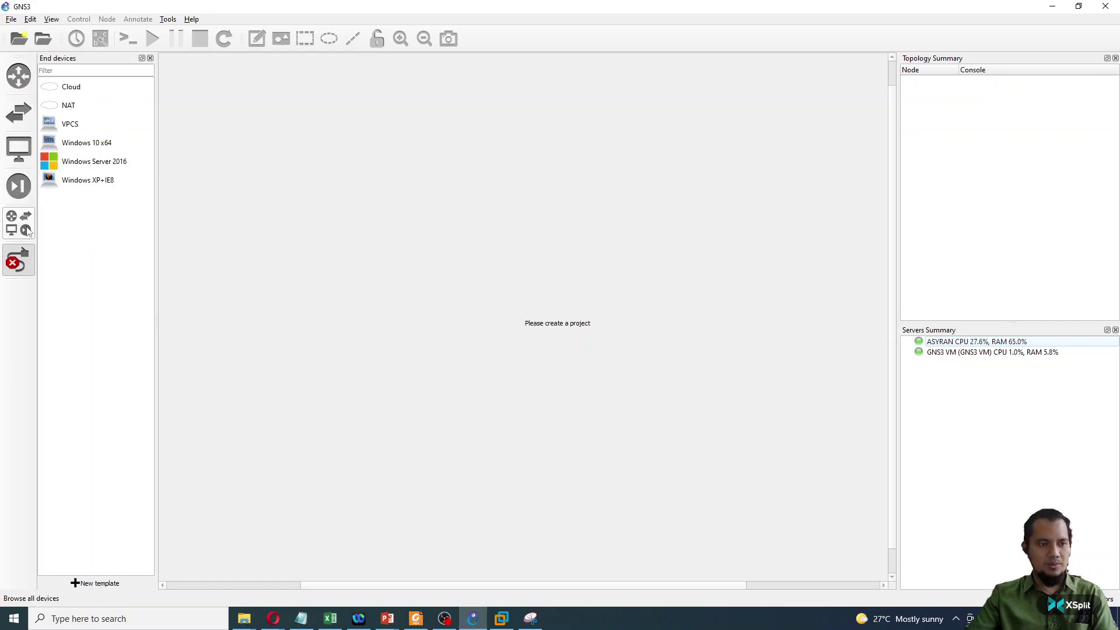
left_click(20, 76)
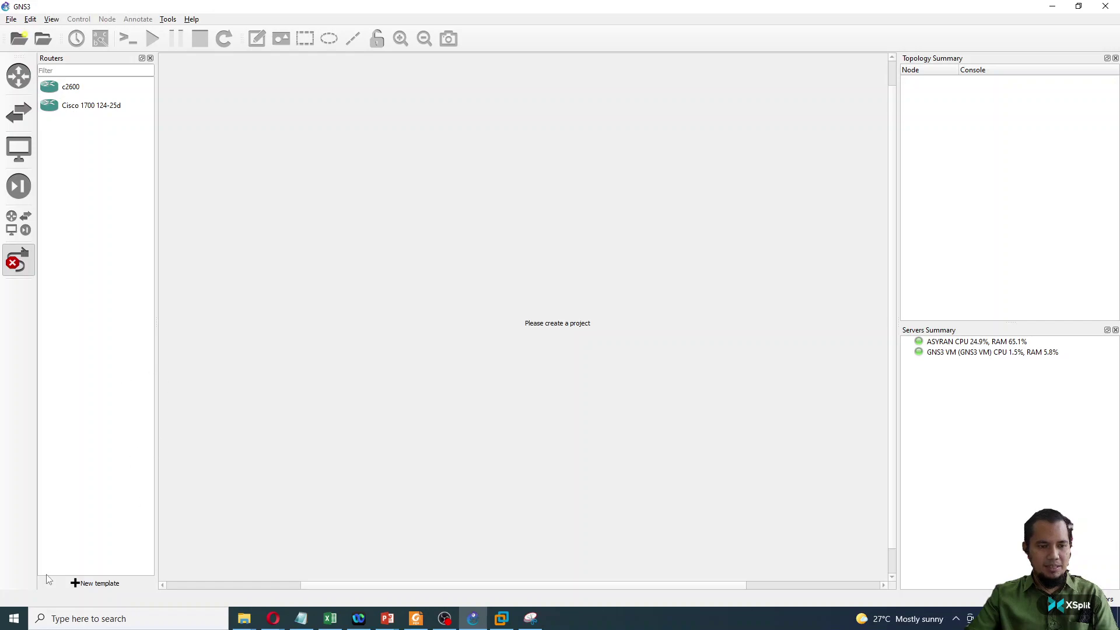
- Create a new template from the server's appliances and install the Cisco 2691 router from Routers
left_click(88, 583)
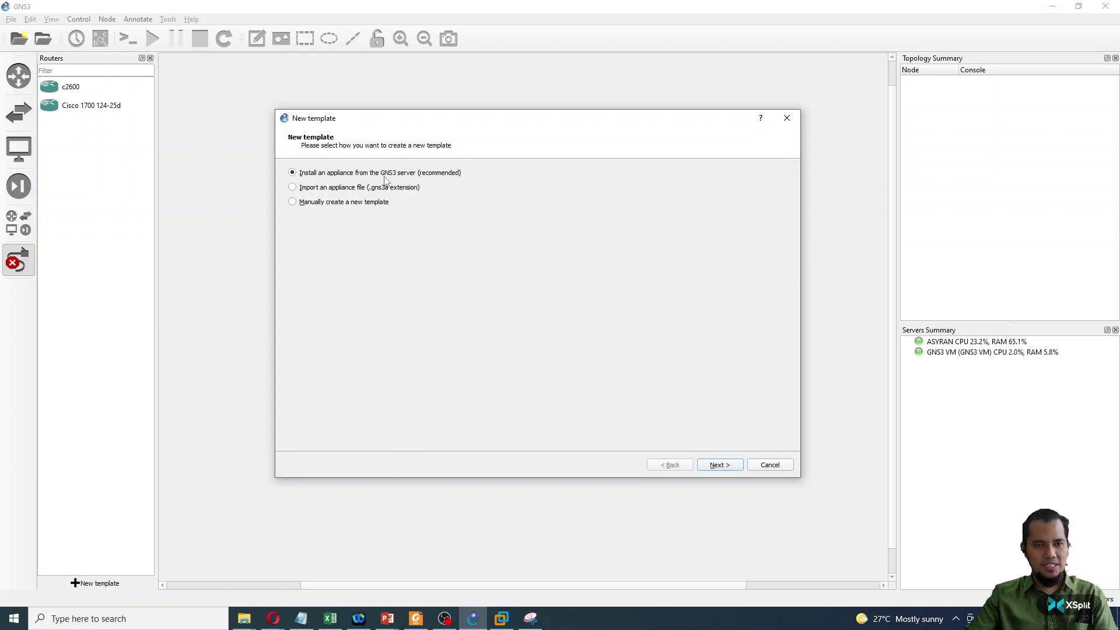
left_click(732, 467)
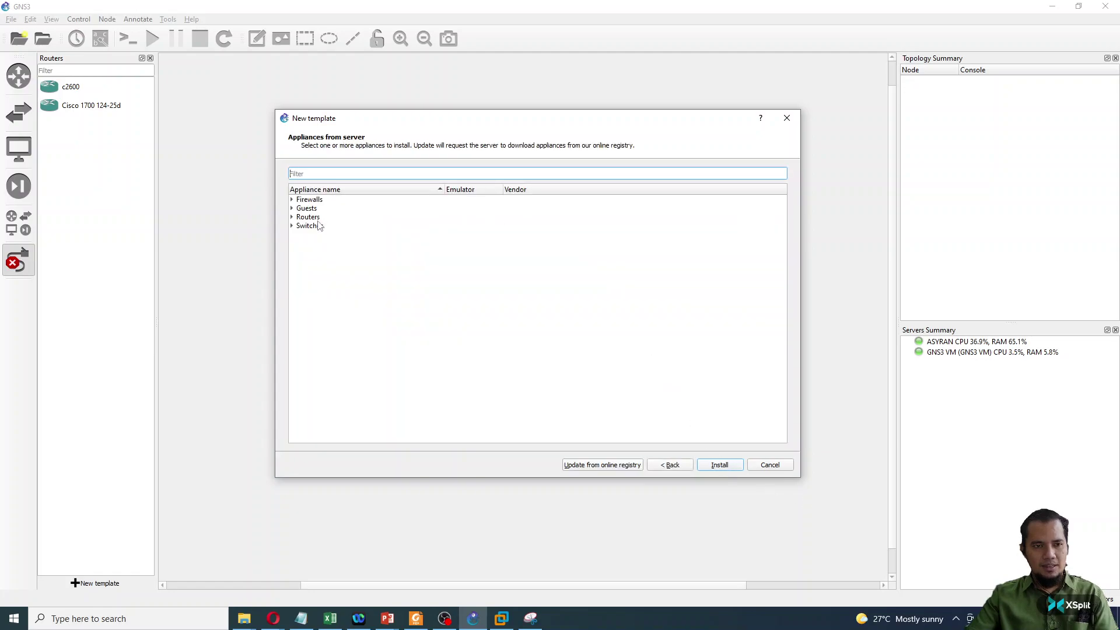
left_click(292, 216)
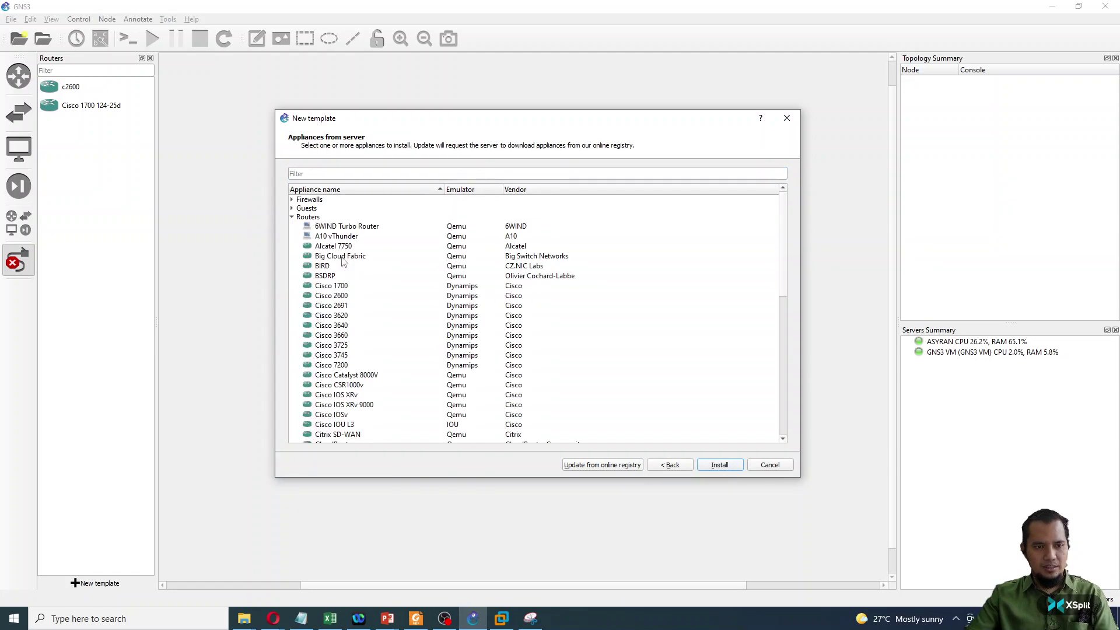
left_click(343, 306)
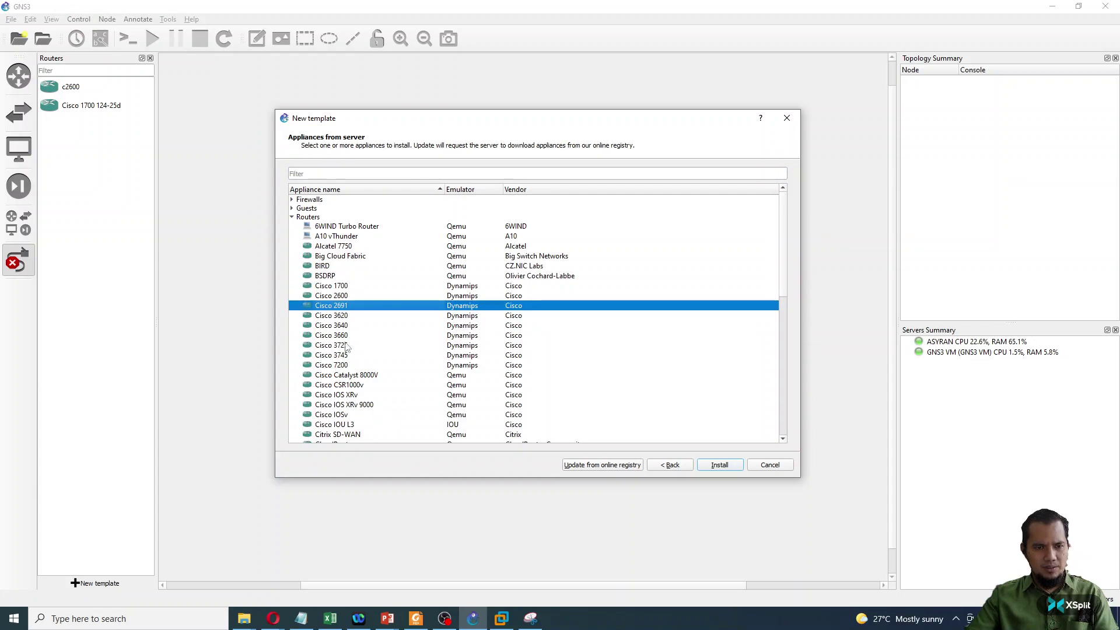
mouse_move(340, 309)
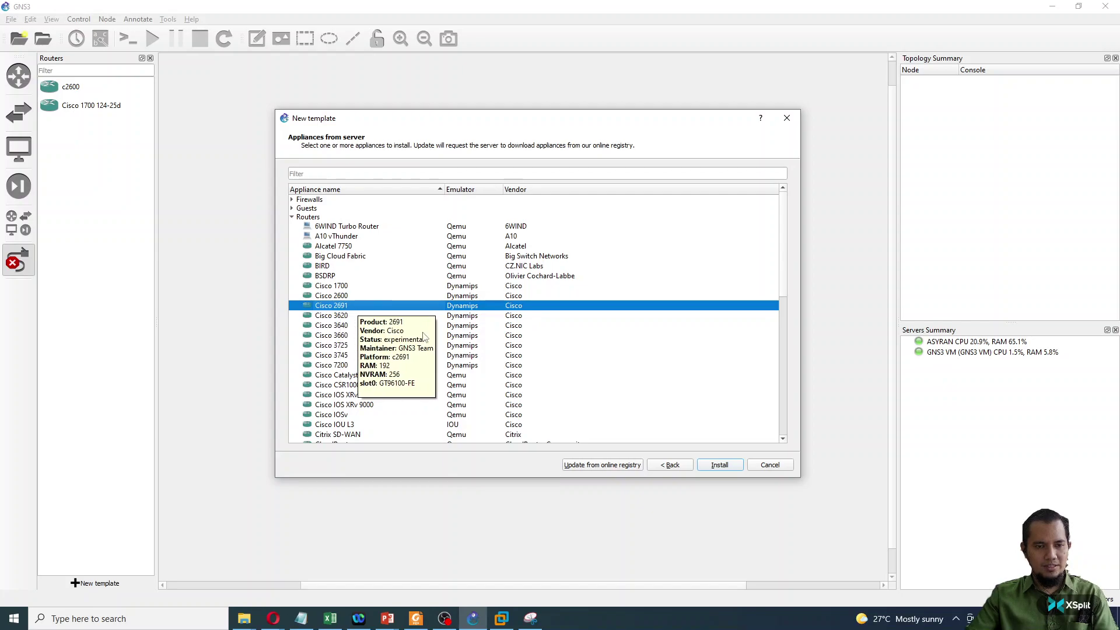
left_click(720, 465)
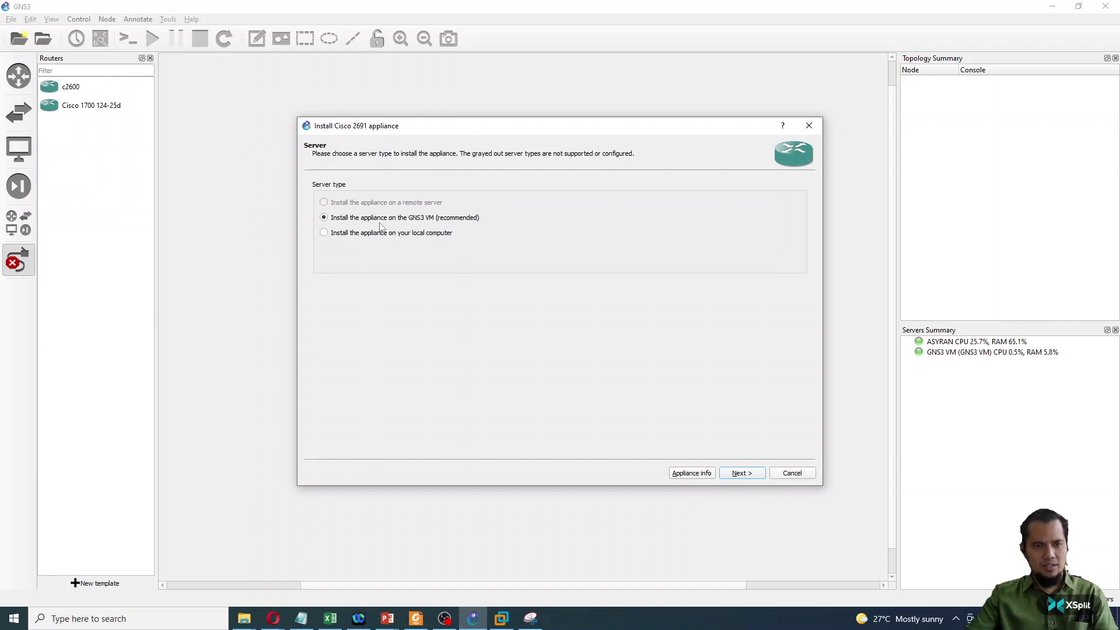
- Install on the GNS3 VM and widen the file name column of the Required files table
left_click(739, 473)
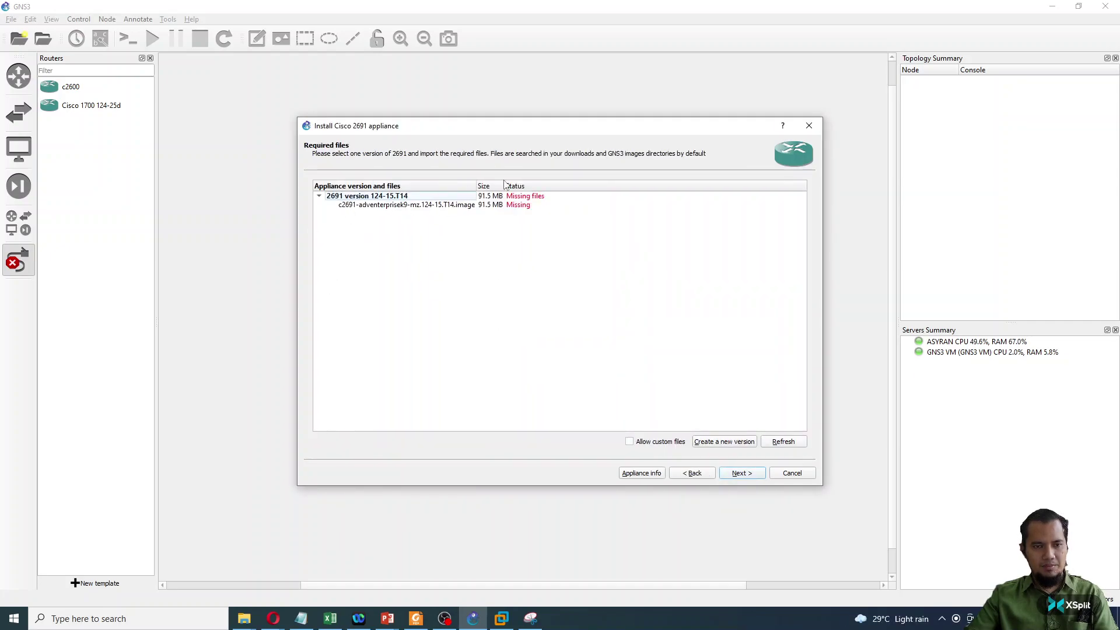
left_click_drag(438, 129, 430, 121)
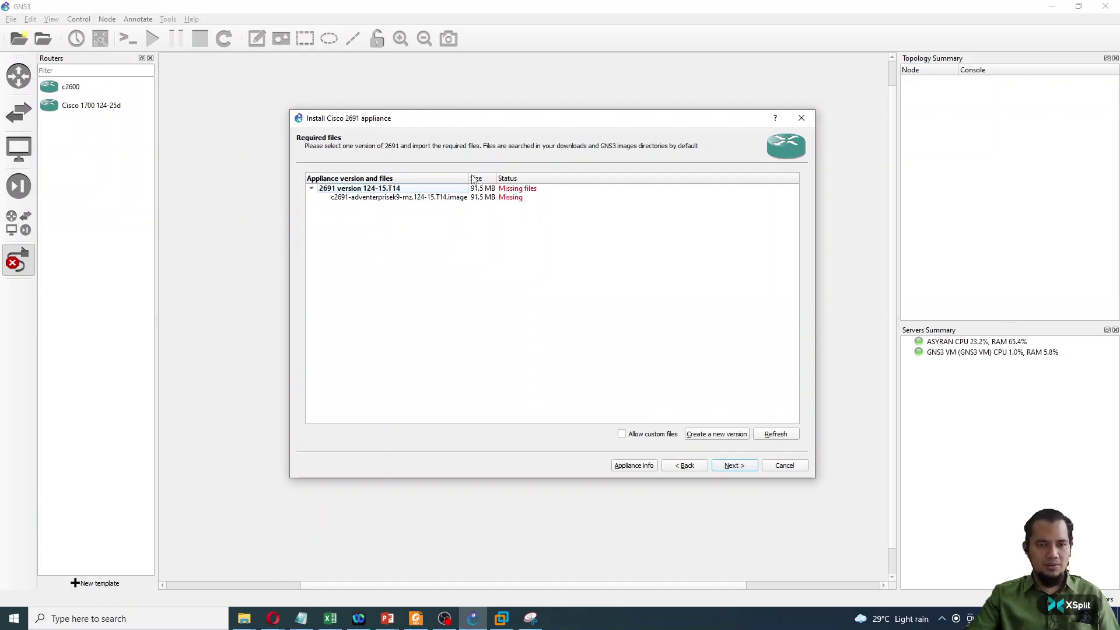
left_click_drag(469, 178, 488, 178)
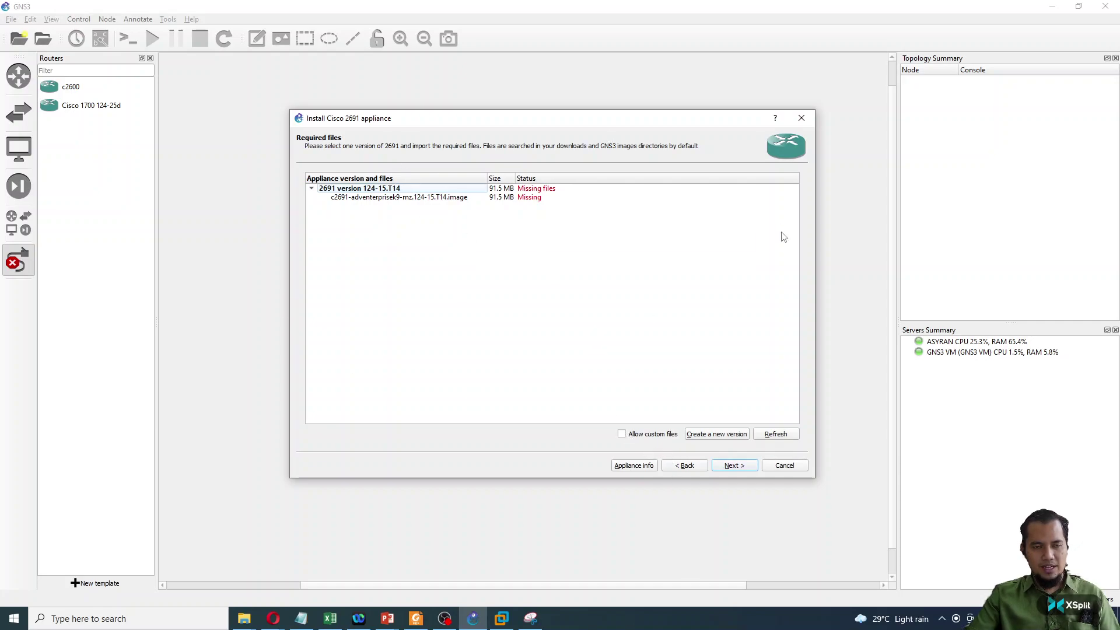
- Allow custom image files and import c2691-adventerprisek9-mz.124-15.T14.bin from the Cisco IOS folder
left_click(622, 434)
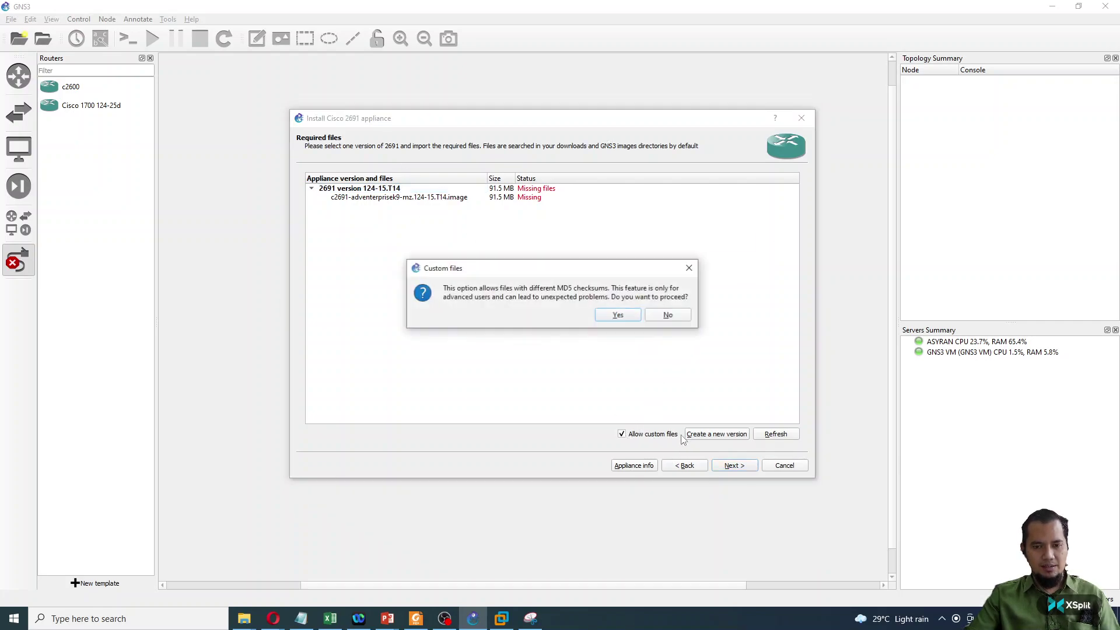
left_click(623, 311)
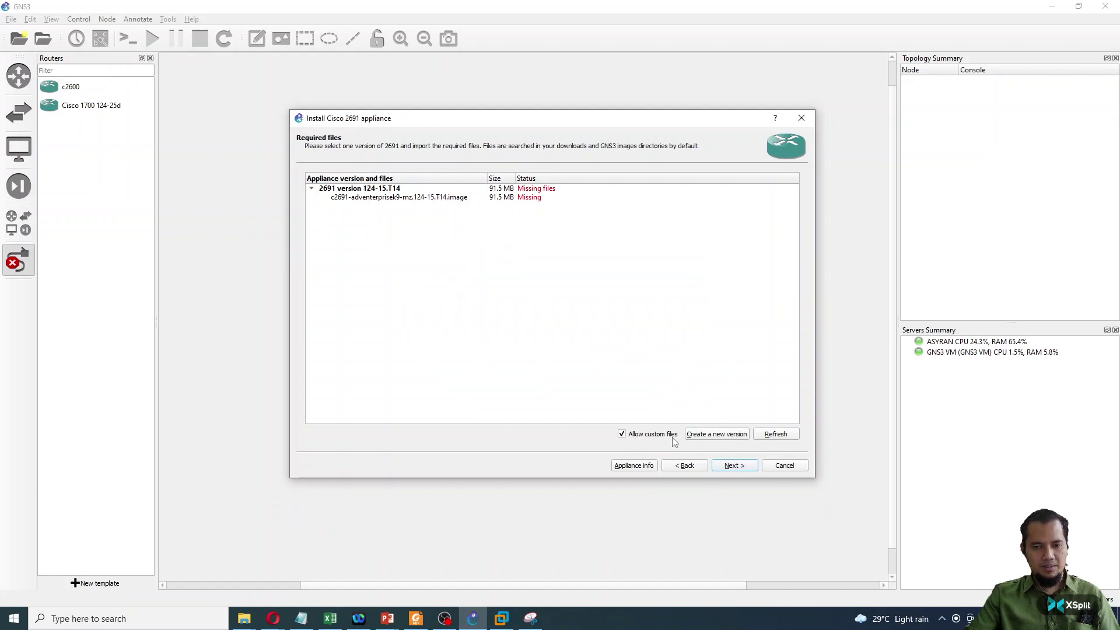
left_click(377, 198)
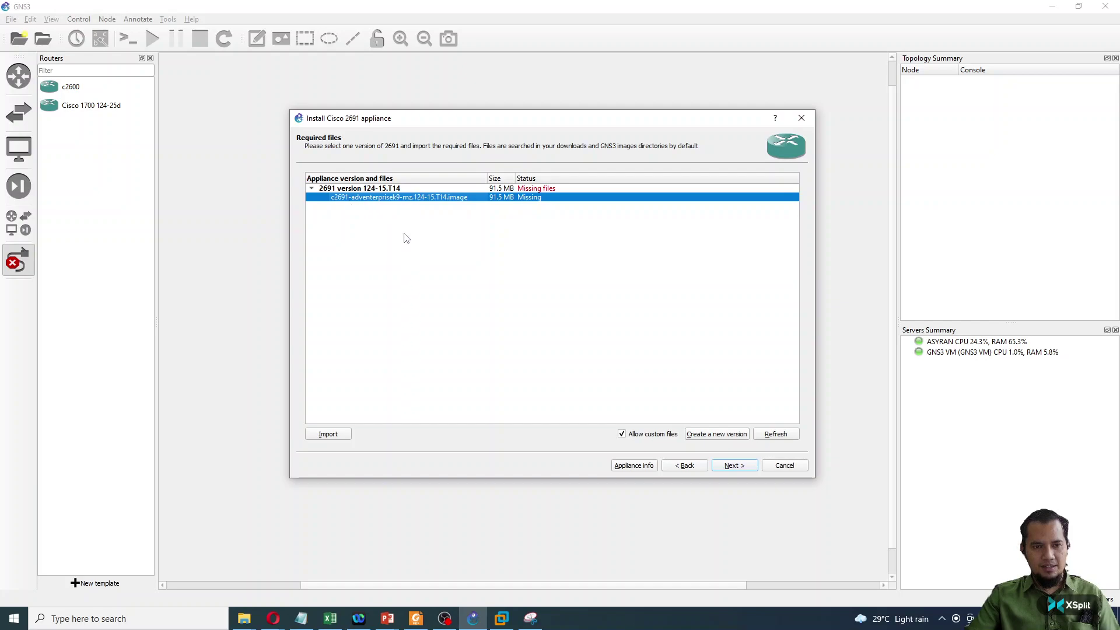
left_click(341, 437)
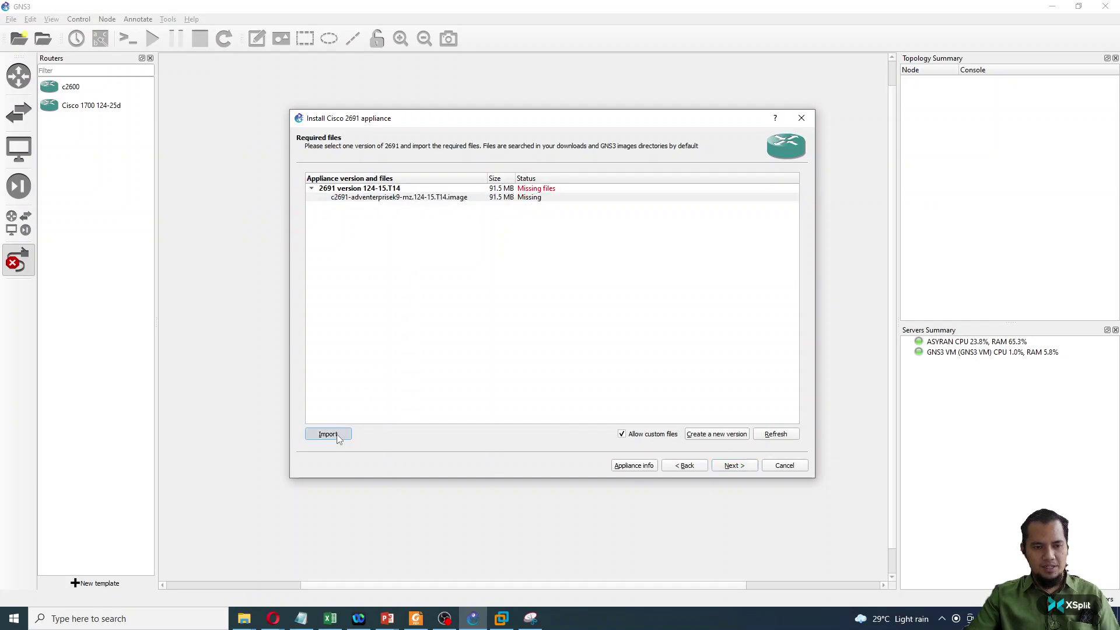
left_click(578, 157)
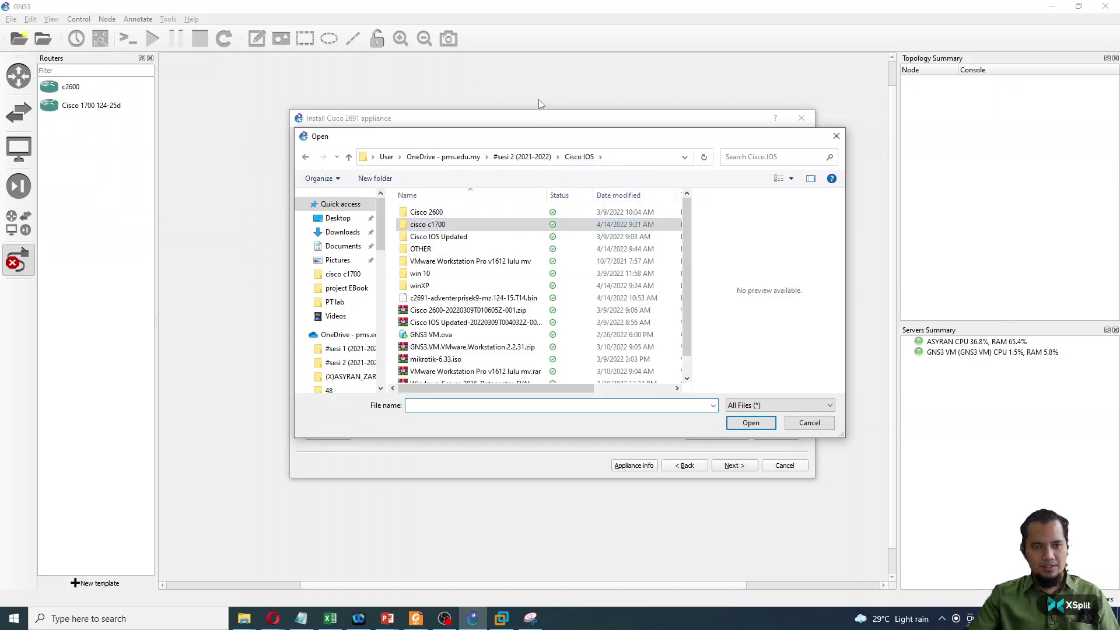
left_click_drag(526, 139, 538, 158)
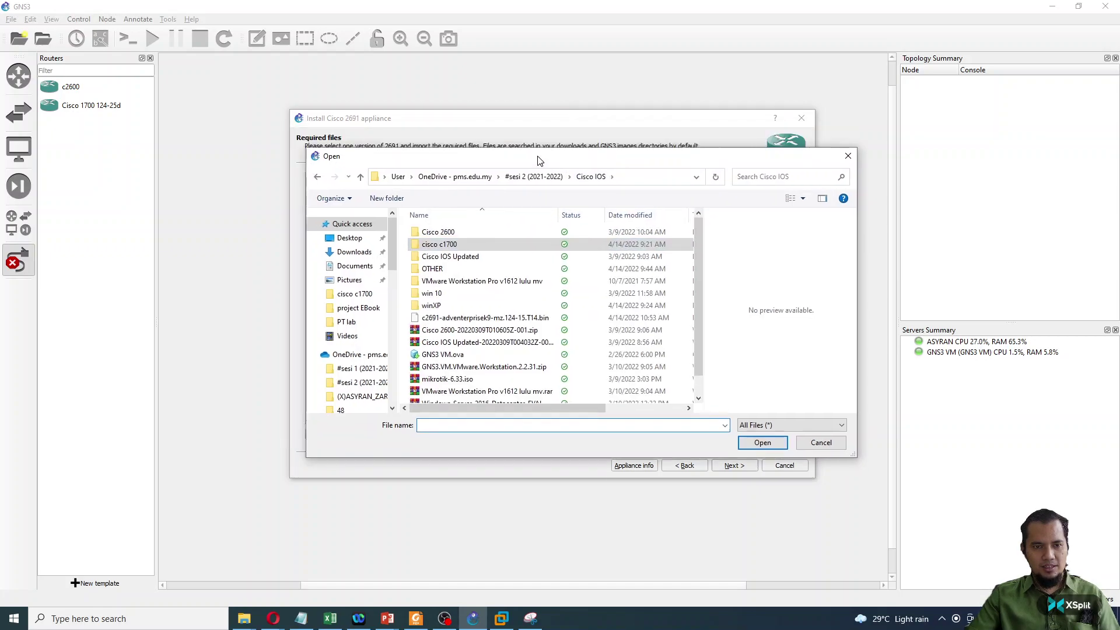
left_click(437, 320)
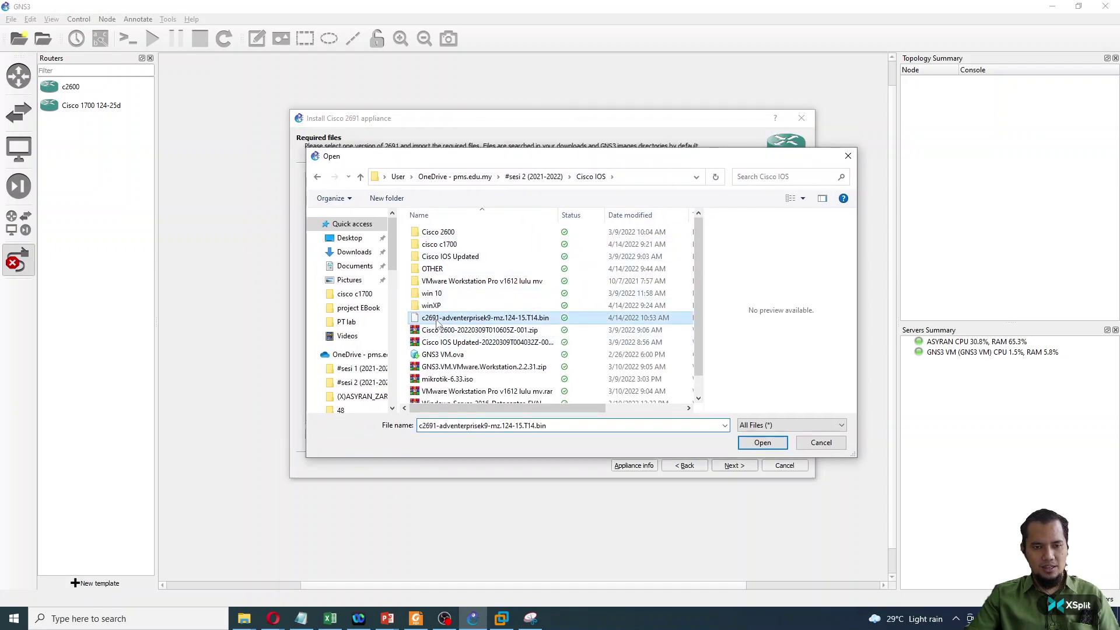
left_click(768, 444)
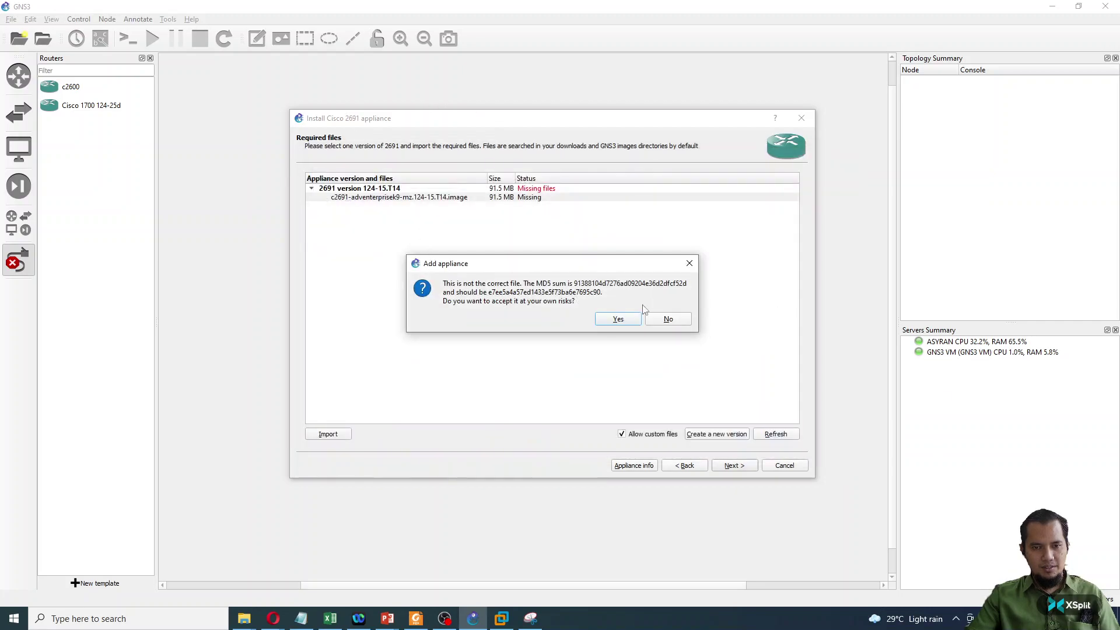
- Accept the MD5 mismatch, finish installing Cisco 2691 version 124-15.T14, and select the new template
left_click(632, 319)
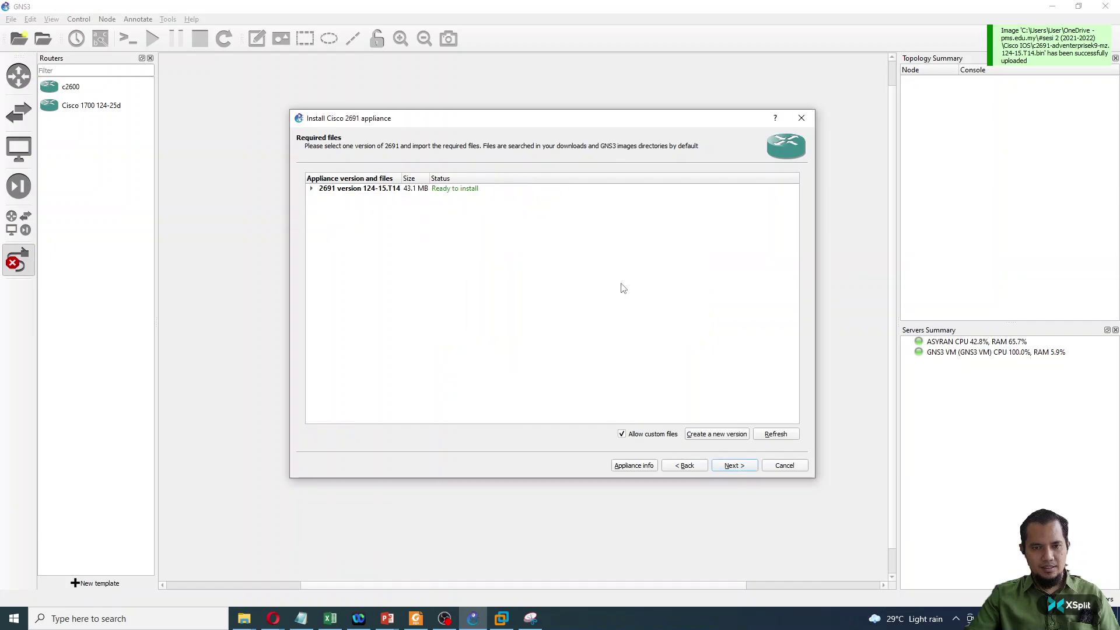
left_click(341, 188)
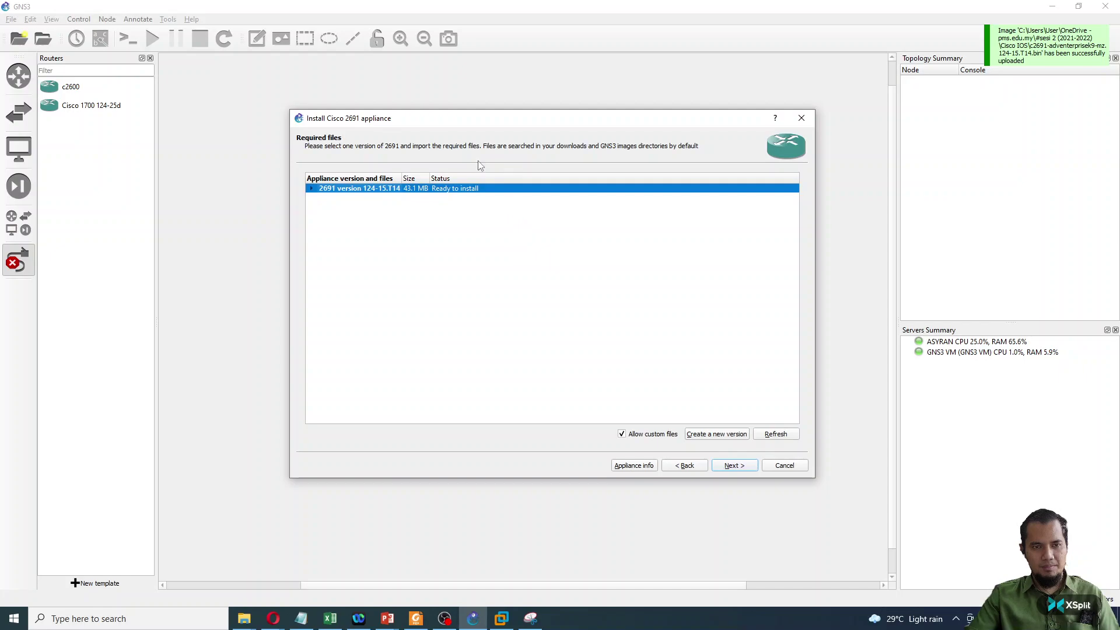
left_click(733, 466)
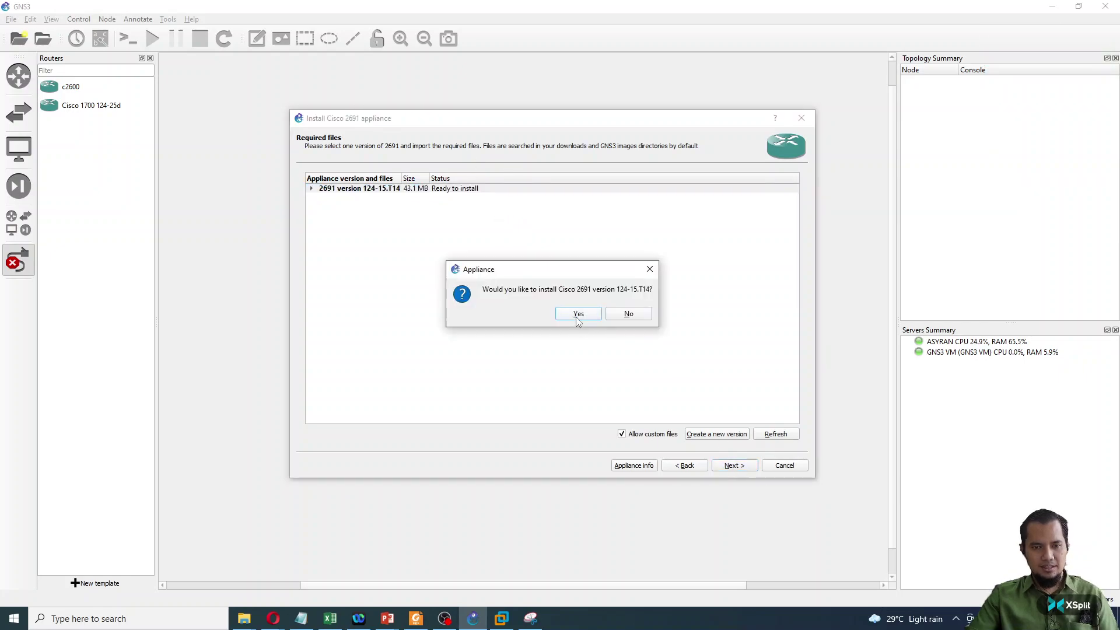
left_click(577, 315)
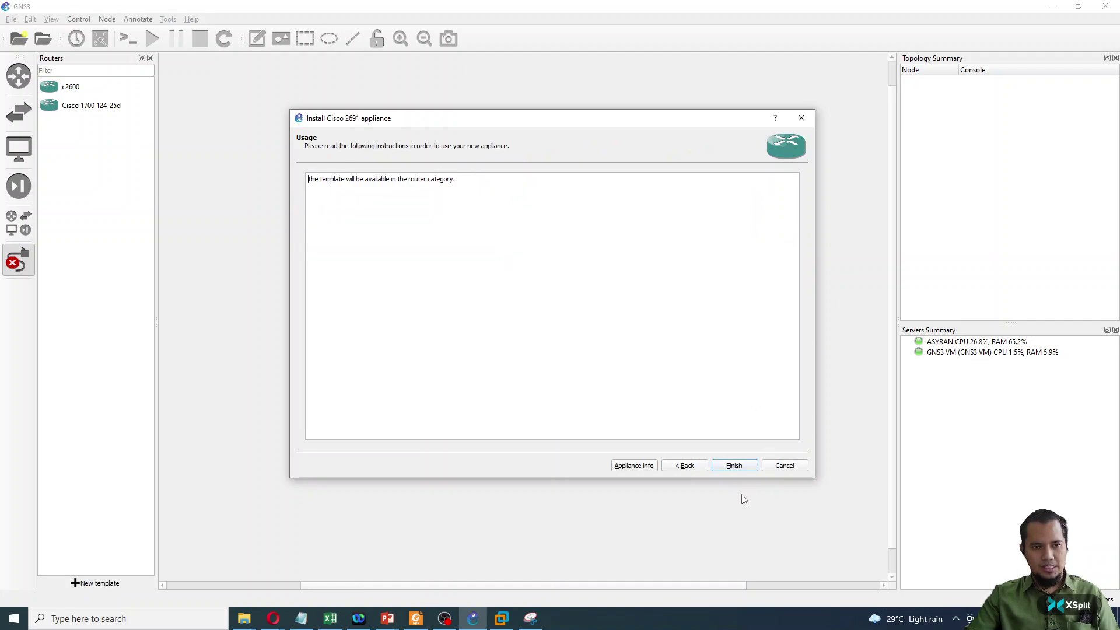
left_click(733, 464)
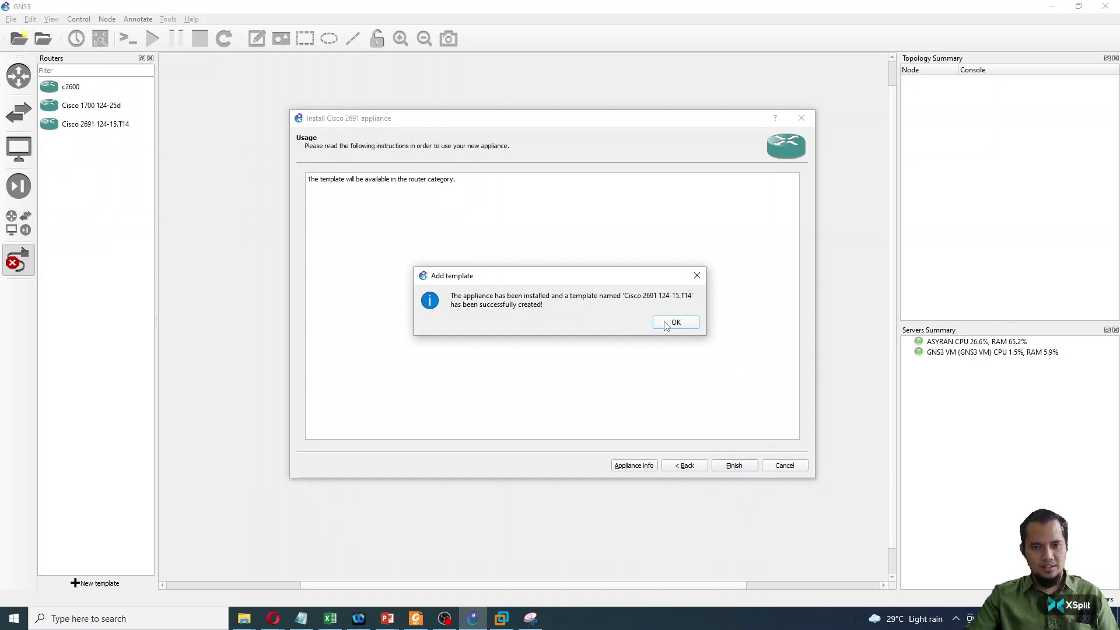
left_click(674, 323)
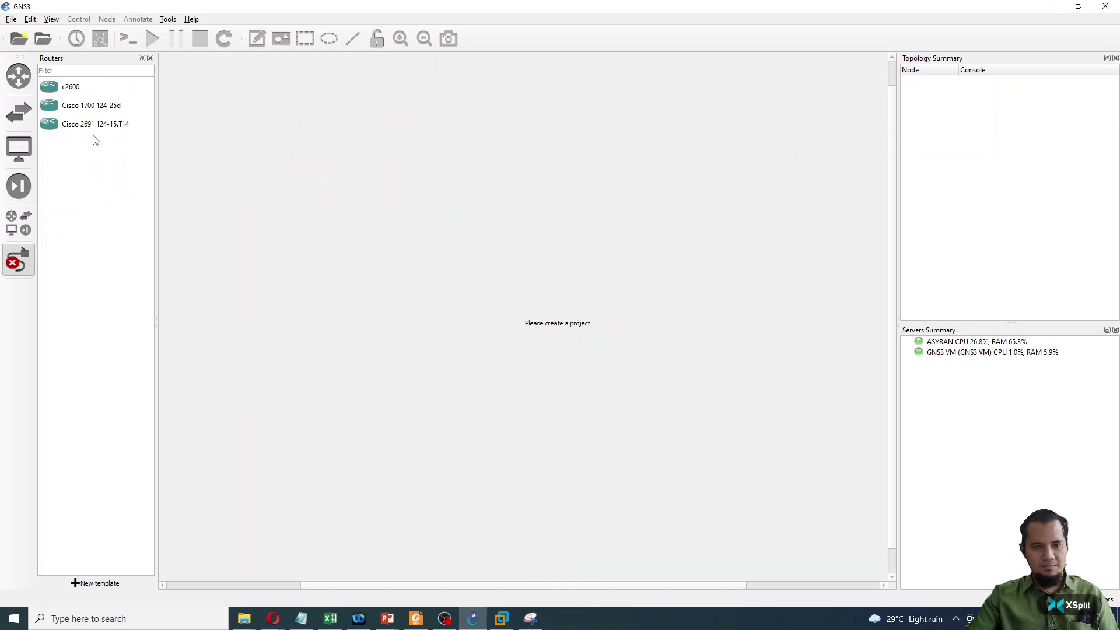
left_click(66, 124)
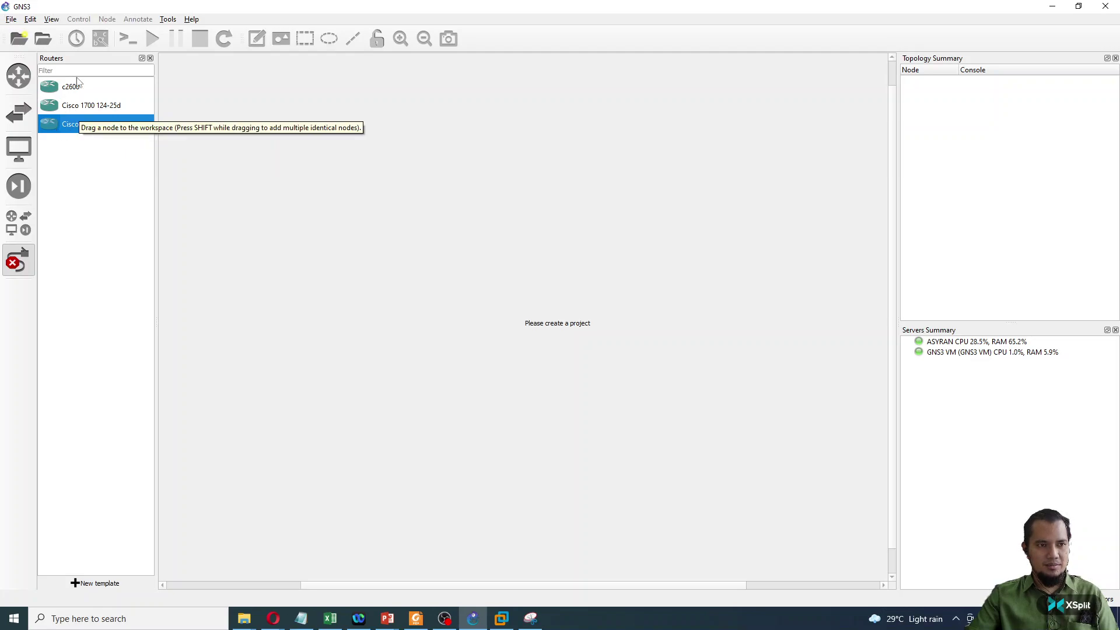
left_click(8, 20)
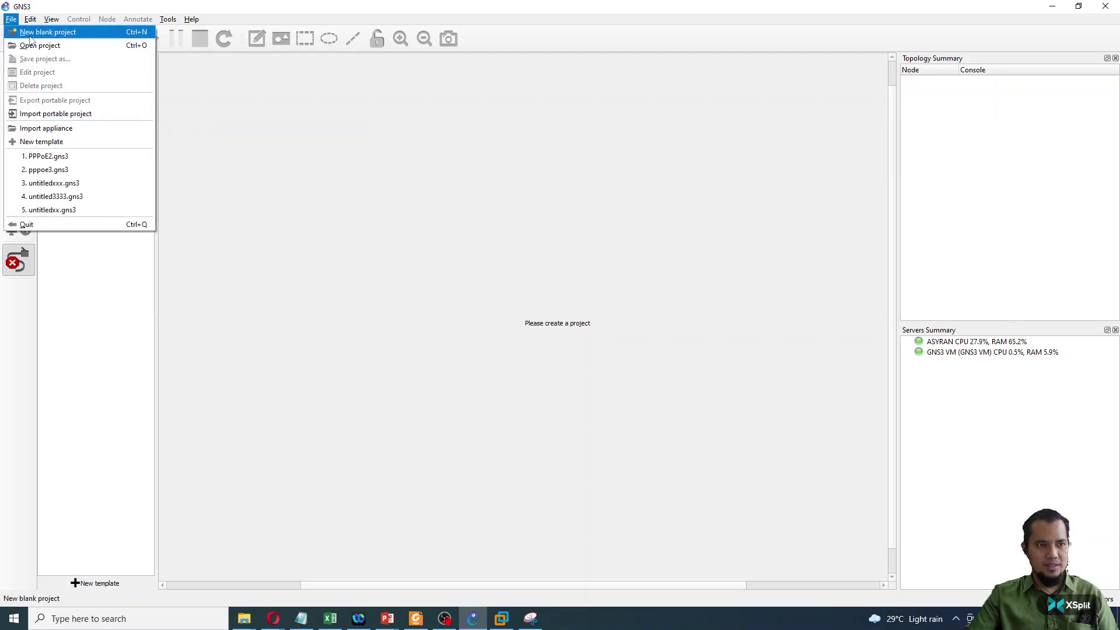
- Create a new blank project named test123
left_click(31, 33)
double_click(443, 252)
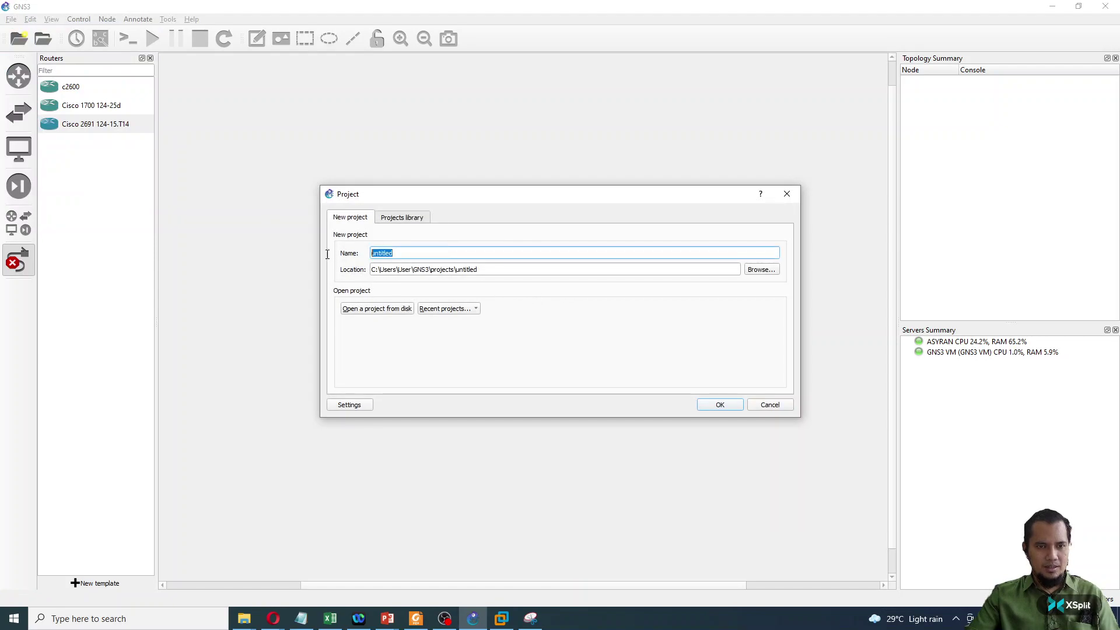
type("test123")
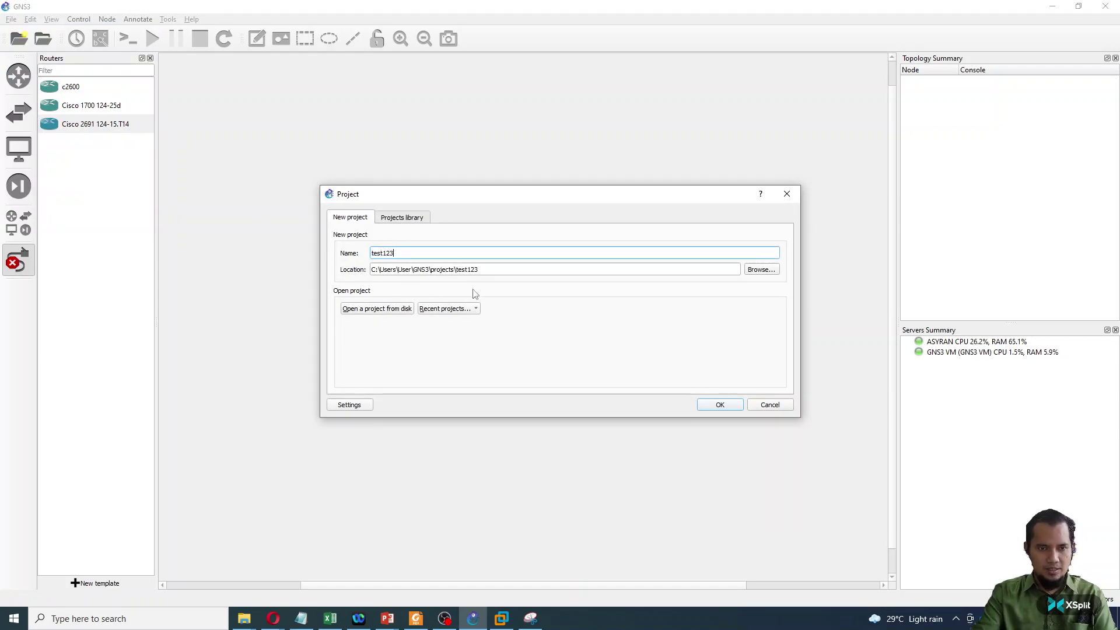
key("Return")
- Place a Cisco 2691 as R1, a Cisco 1700 as R2 and a c2600 as R3
left_click_drag(55, 122, 489, 180)
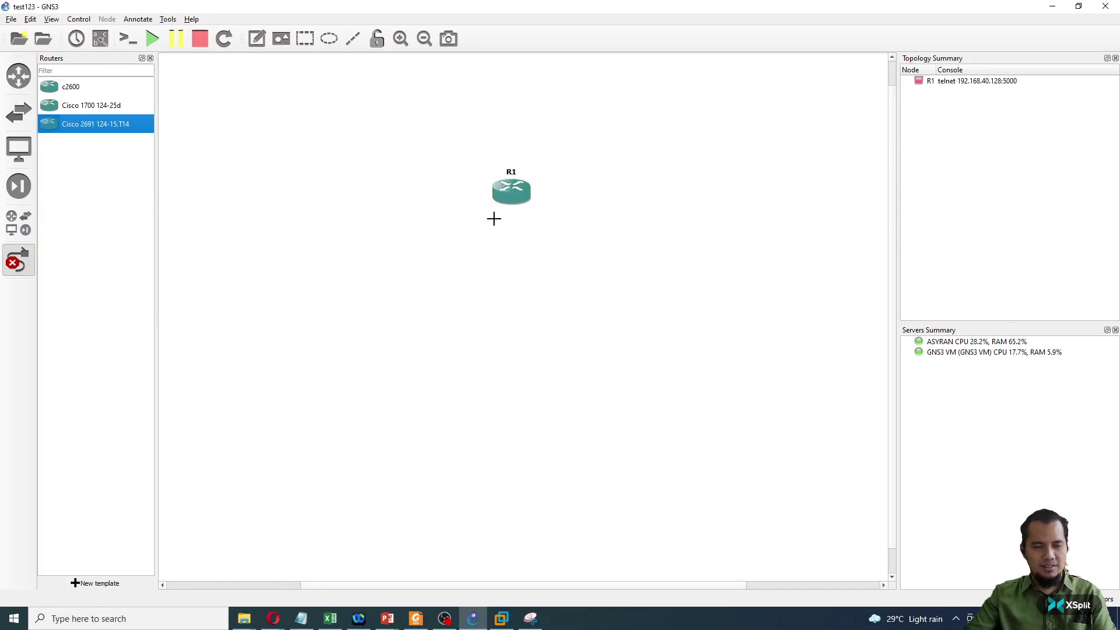
right_click(409, 172)
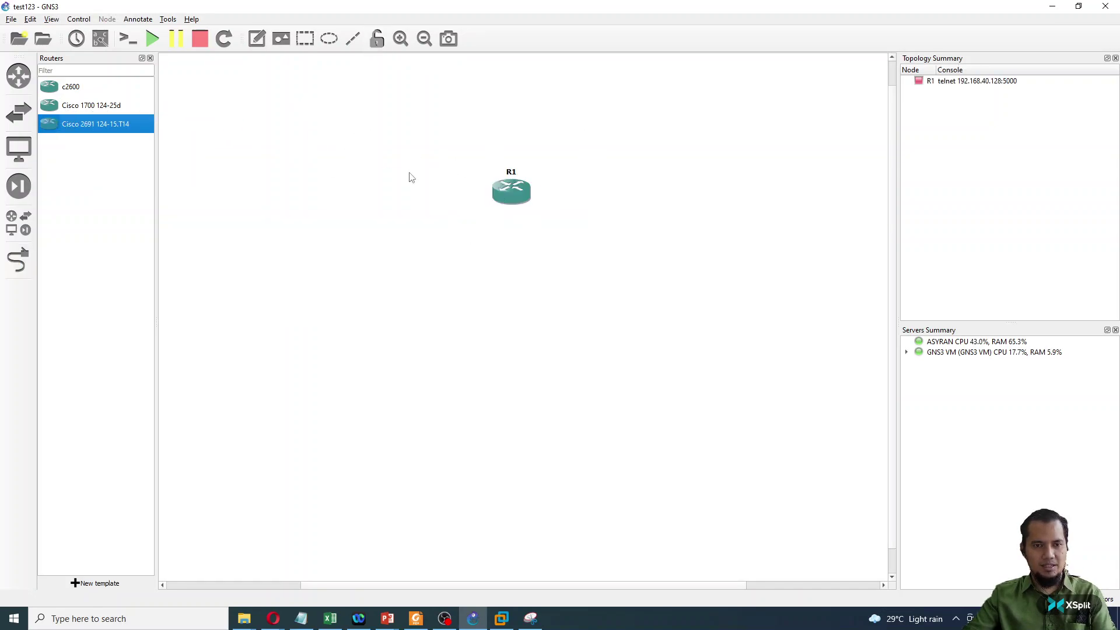
left_click_drag(518, 197, 484, 249)
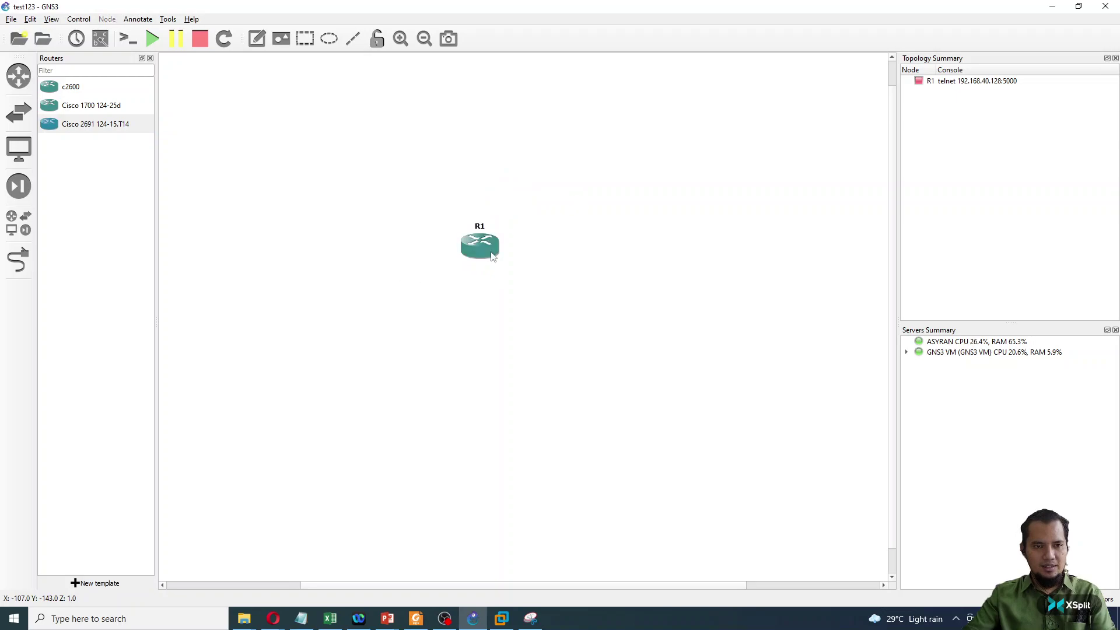
left_click_drag(47, 107, 647, 282)
left_click_drag(52, 86, 745, 221)
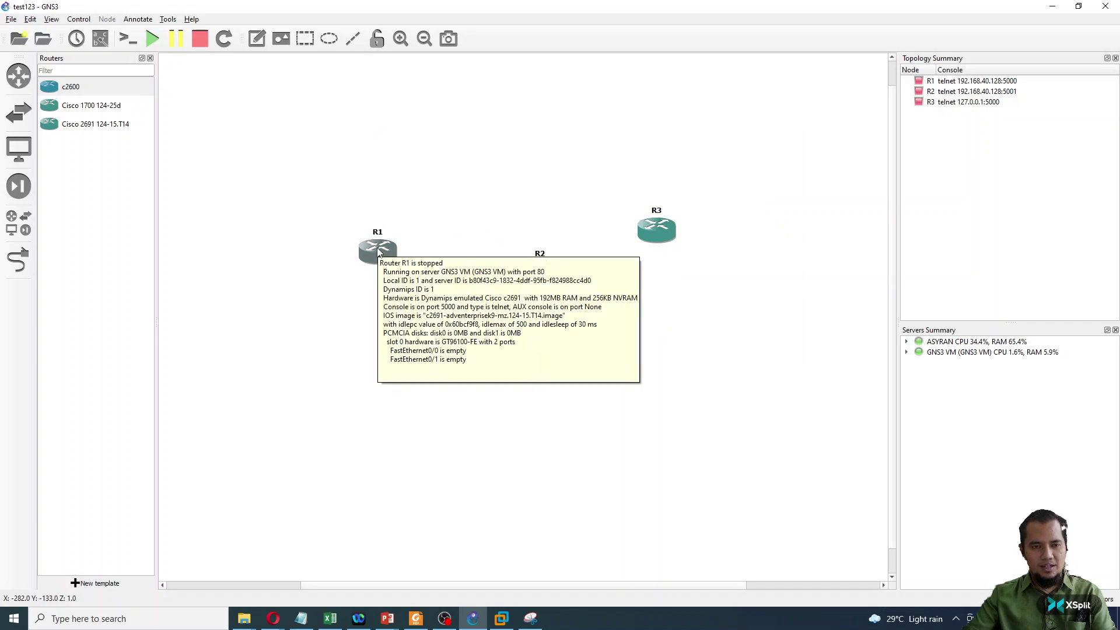
mouse_move(387, 250)
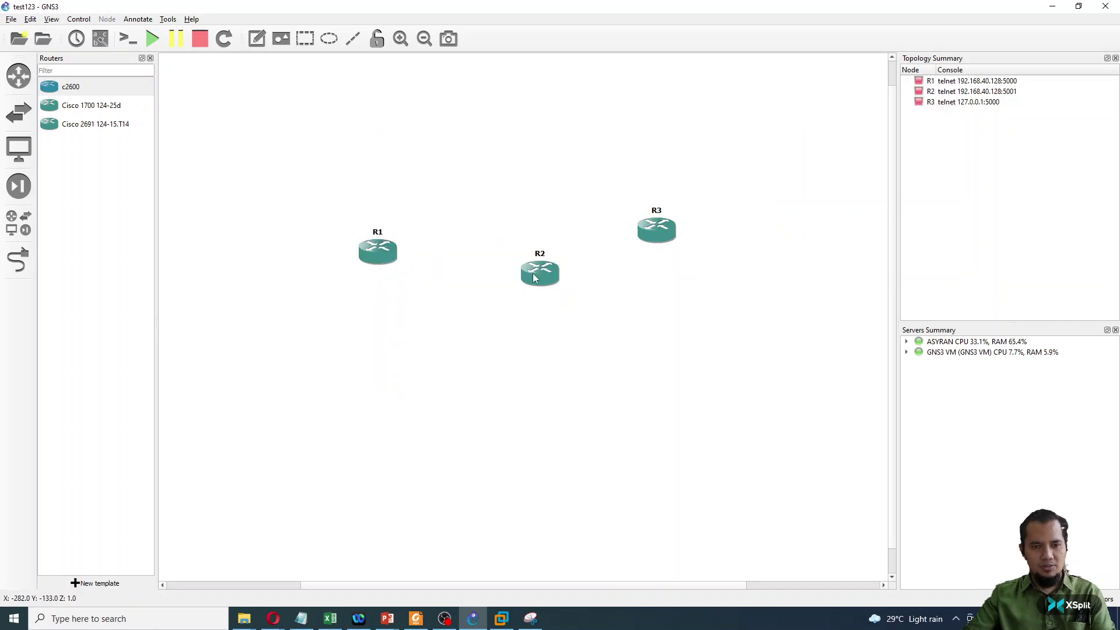
- Add an Ethernet switch, Switch1, to the canvas
left_click(19, 112)
left_click_drag(75, 124, 519, 156)
left_click(530, 325)
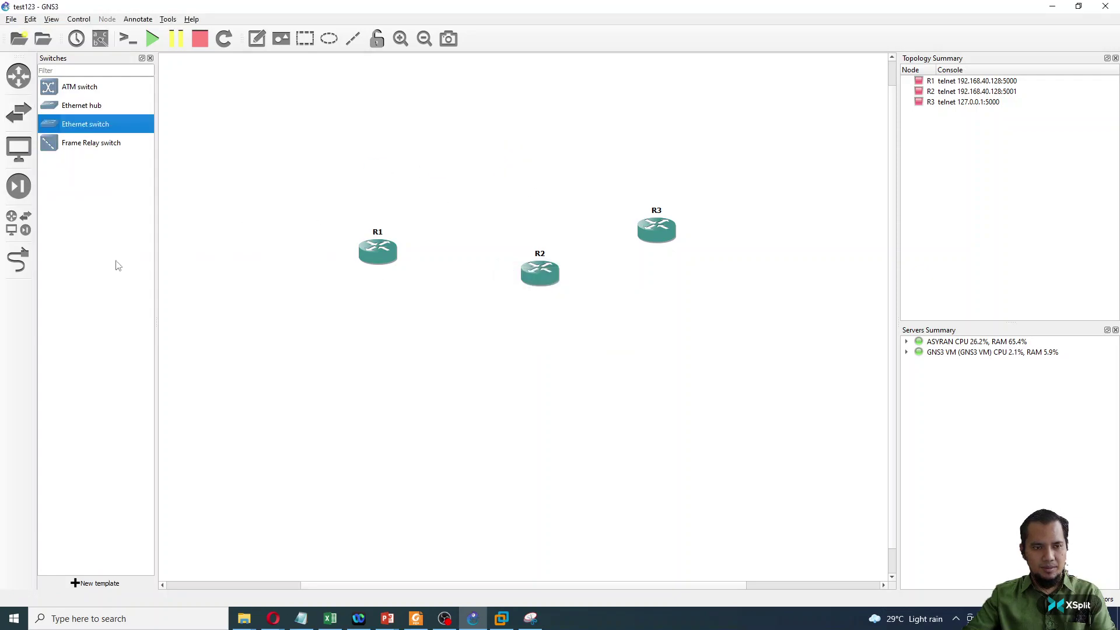
- Link R1's FastEthernet0/1 to R2's FastEthernet0/0
left_click(29, 259)
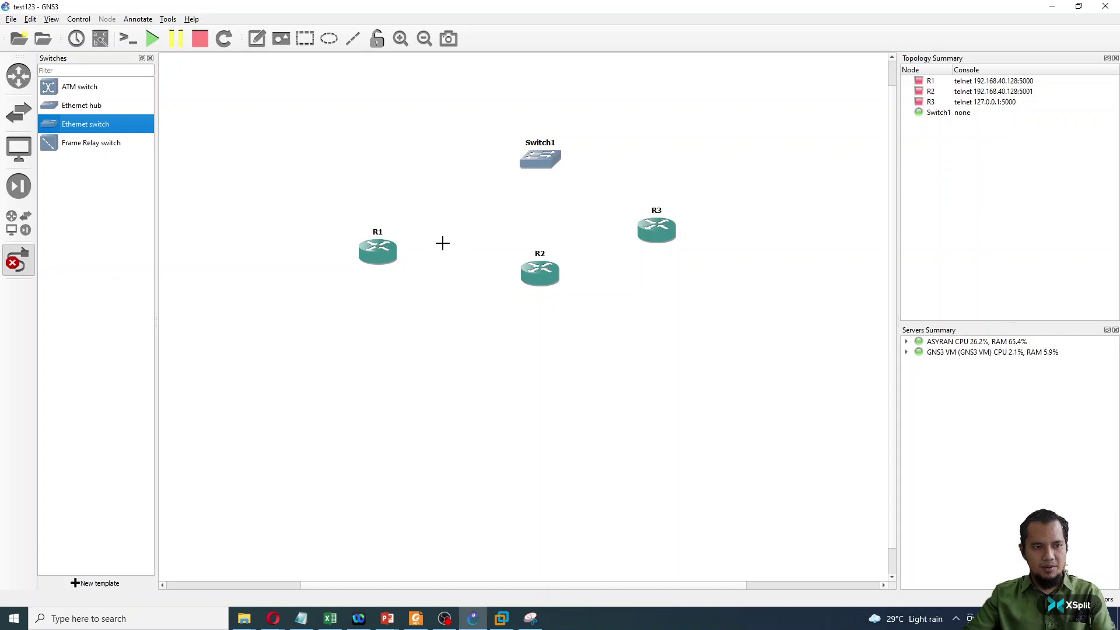
left_click(376, 250)
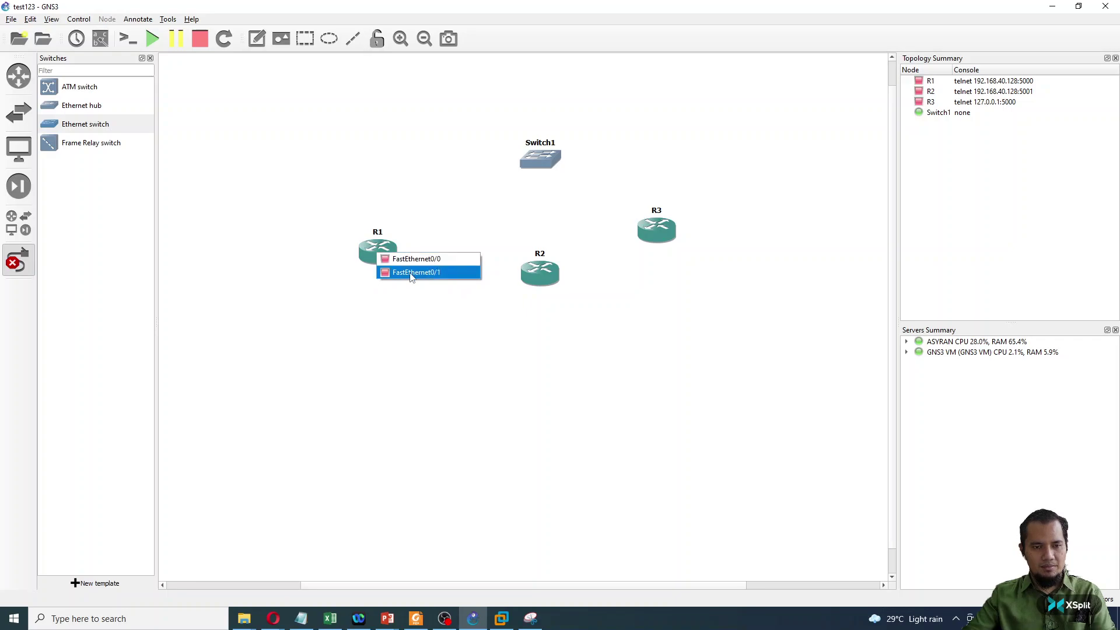
left_click(412, 273)
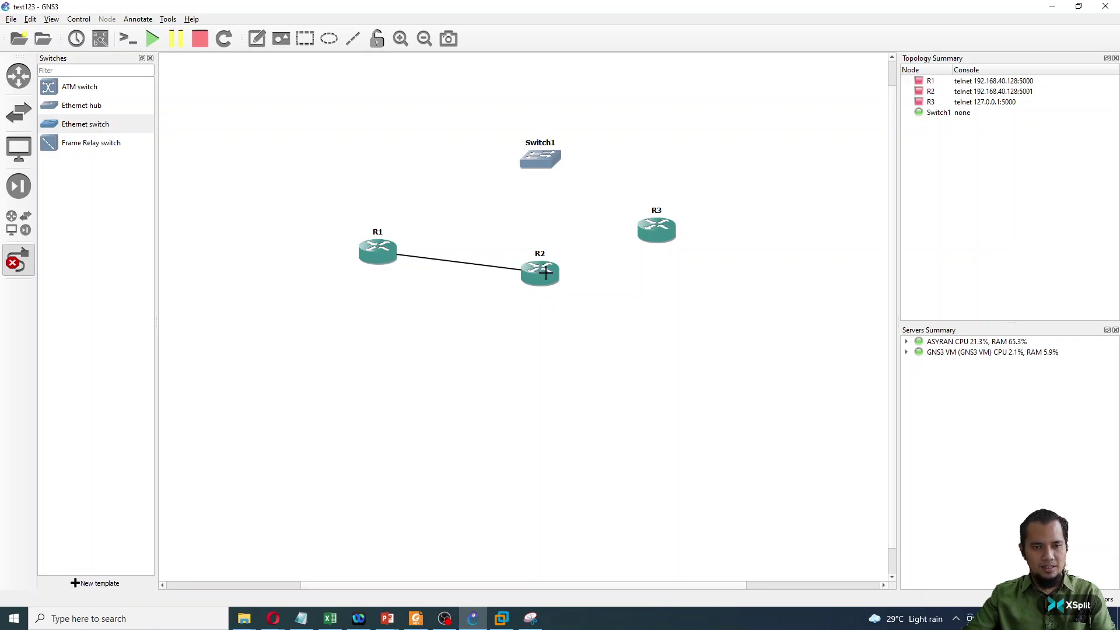
left_click(539, 273)
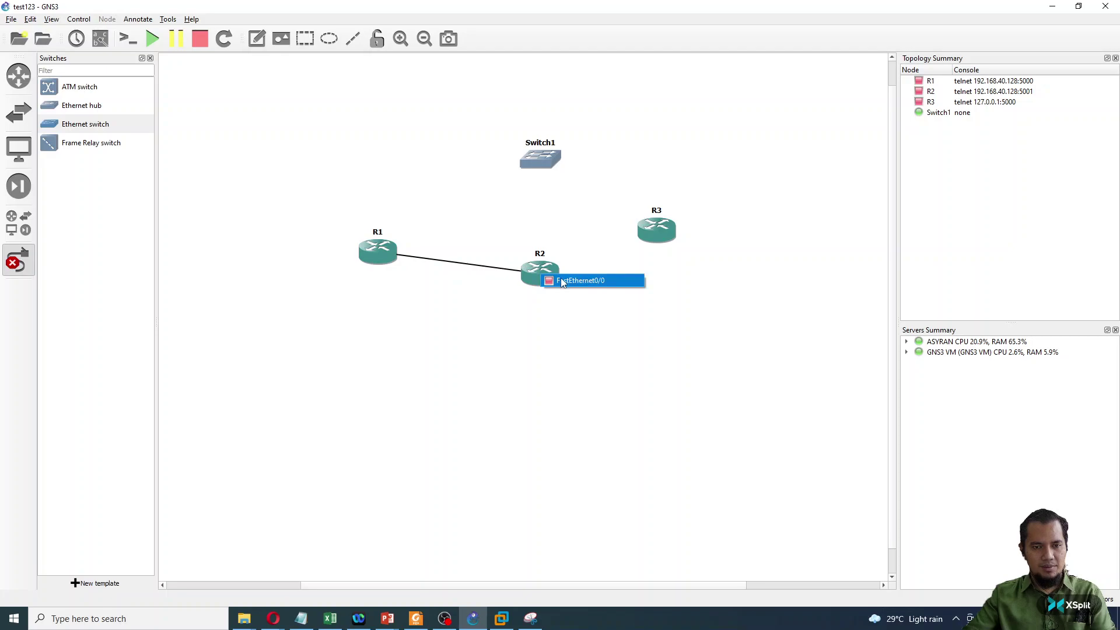
left_click(561, 279)
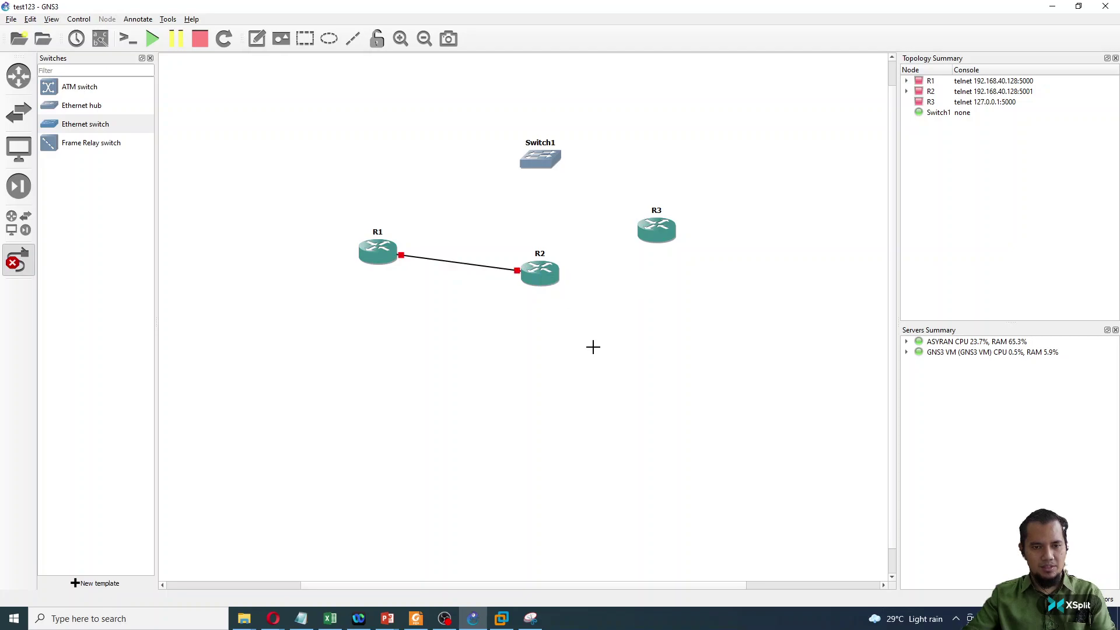
left_click(549, 274)
left_click(567, 284)
left_click(632, 278)
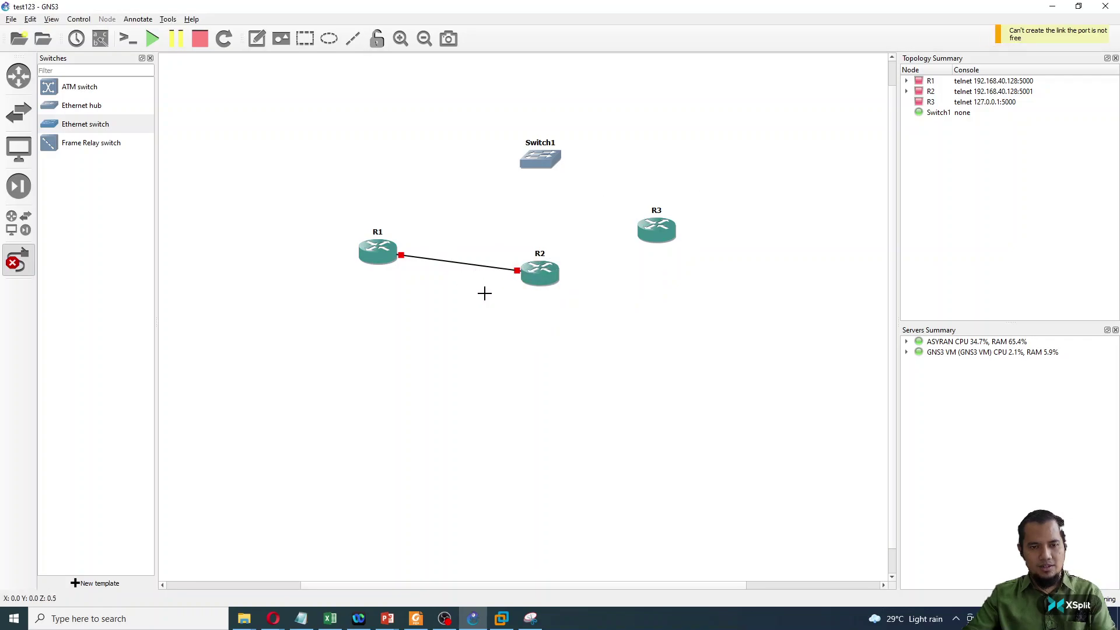
right_click(485, 294)
left_click(18, 260)
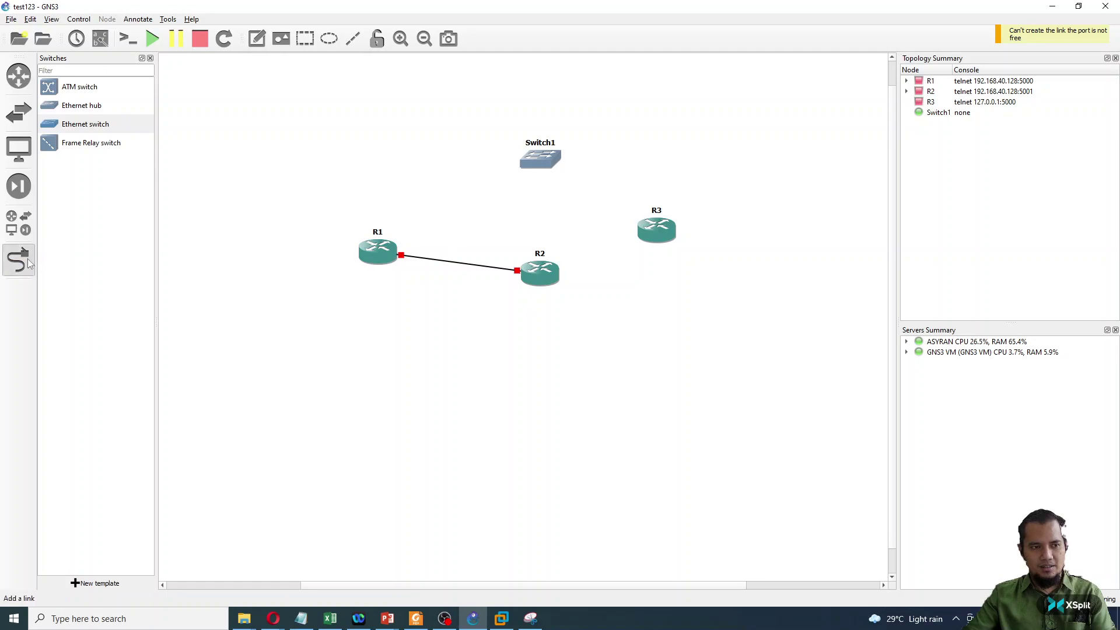
left_click(540, 271)
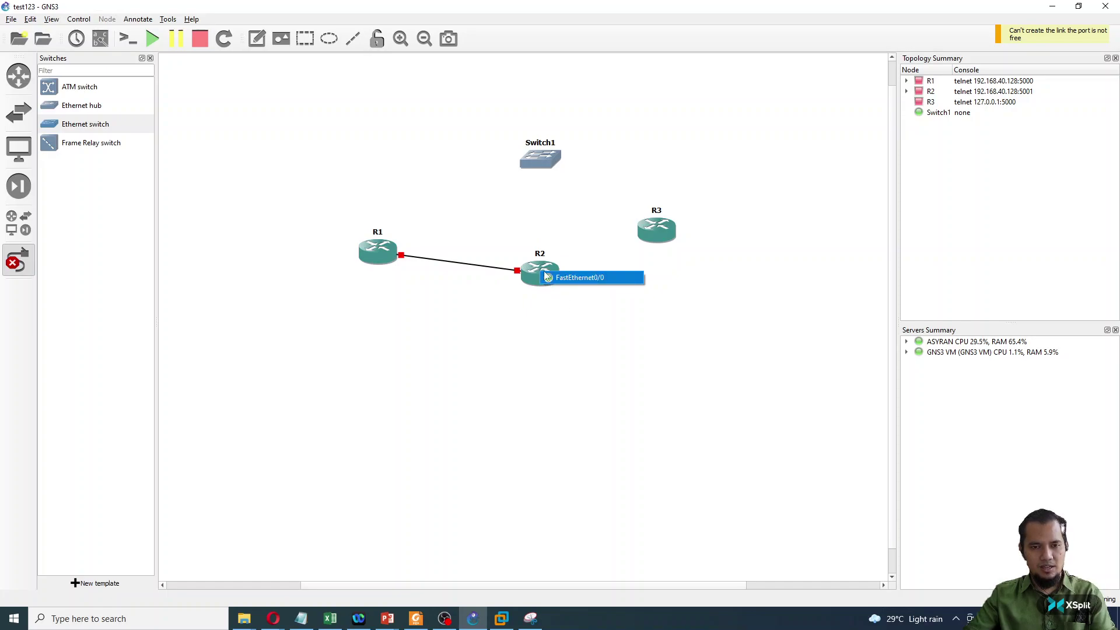
left_click(588, 297)
left_click(661, 232)
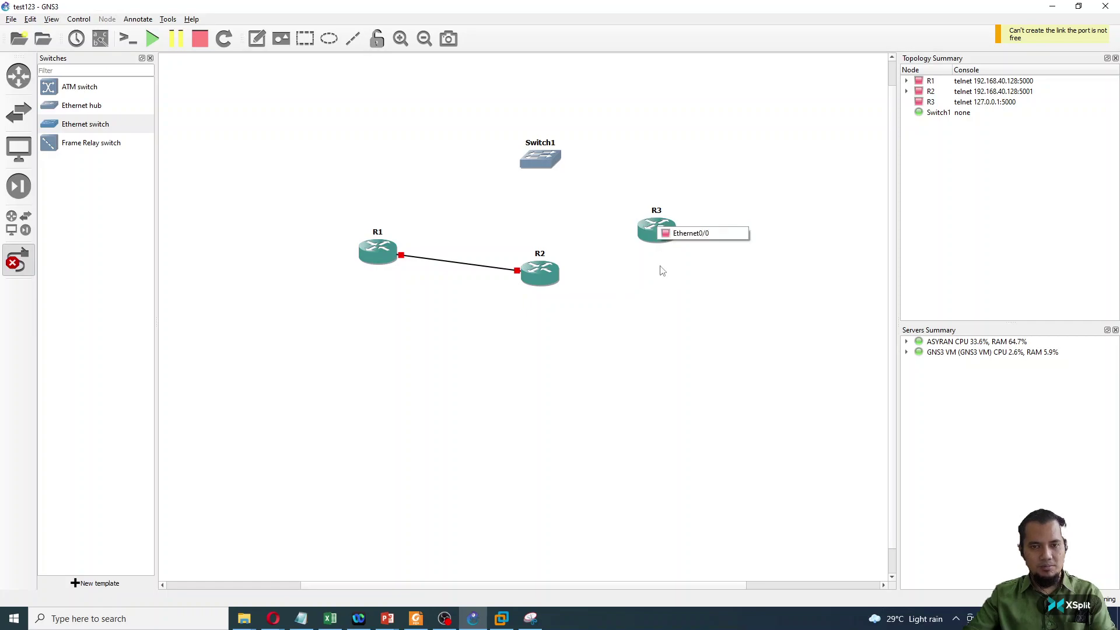
left_click(593, 299)
right_click(558, 279)
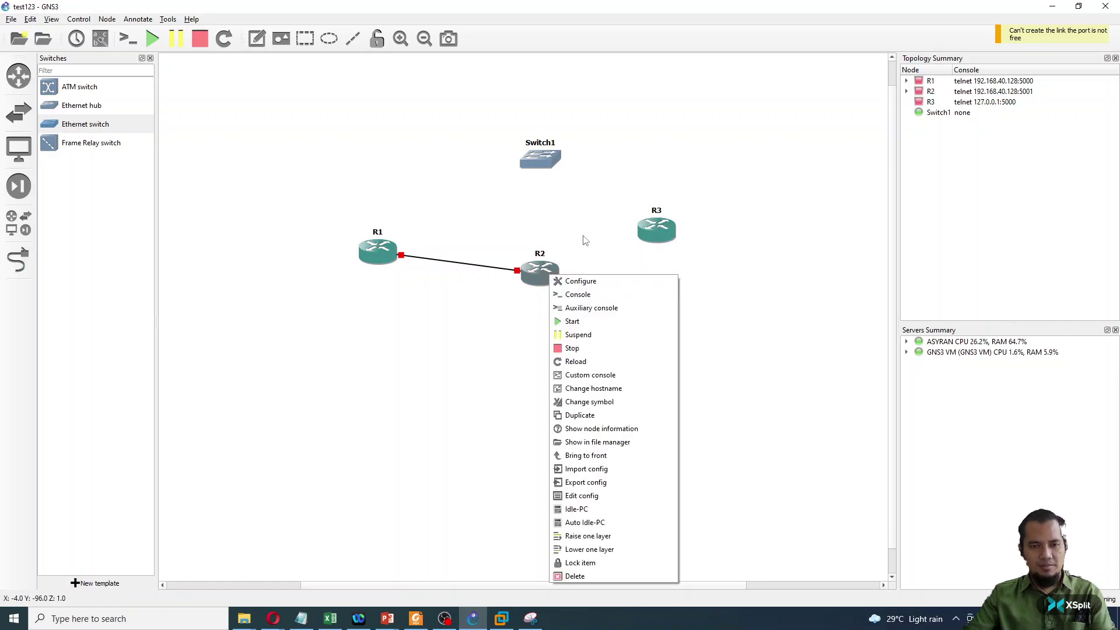
- Fit R2 with a WIC-1ENET card in wic0 and a WIC-1T card in wic1
left_click(499, 322)
right_click(537, 272)
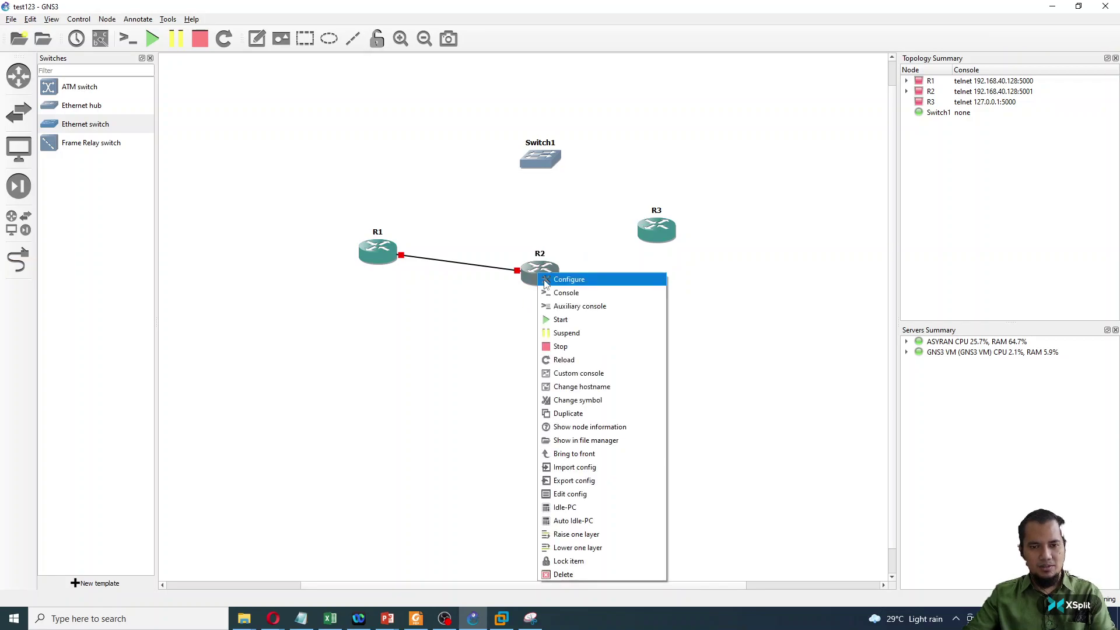
left_click(545, 281)
left_click(491, 218)
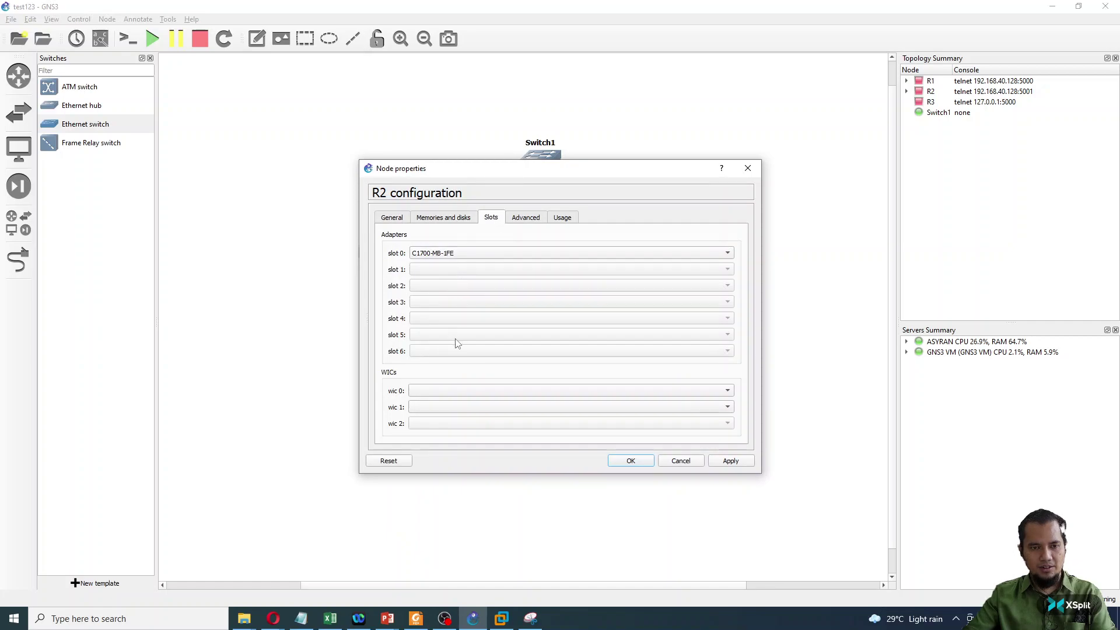
left_click(446, 254)
left_click(446, 284)
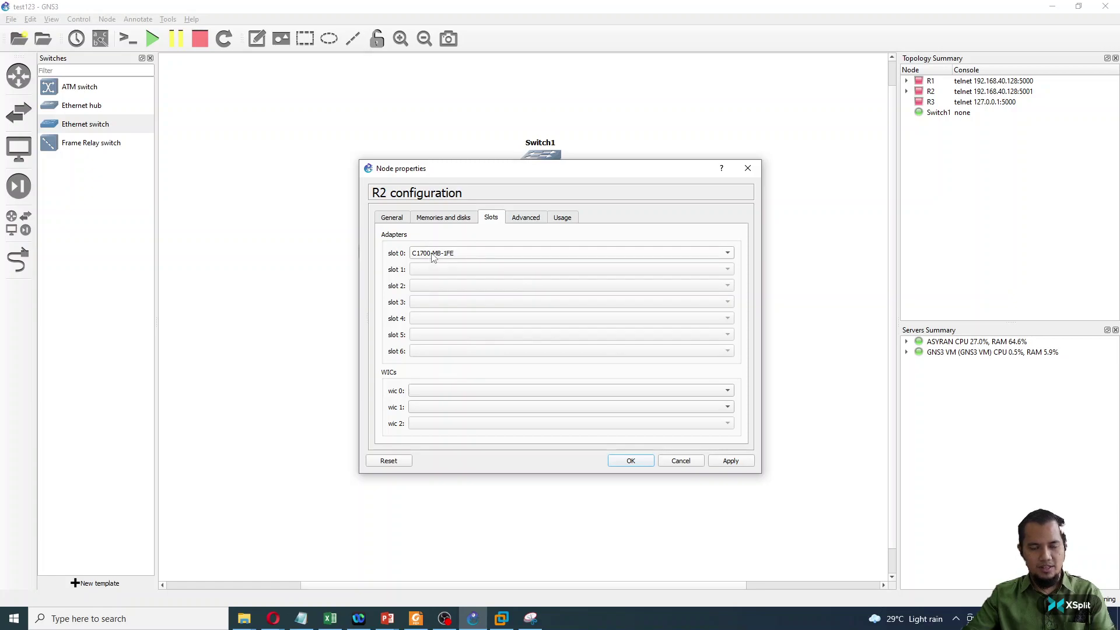
left_click(430, 392)
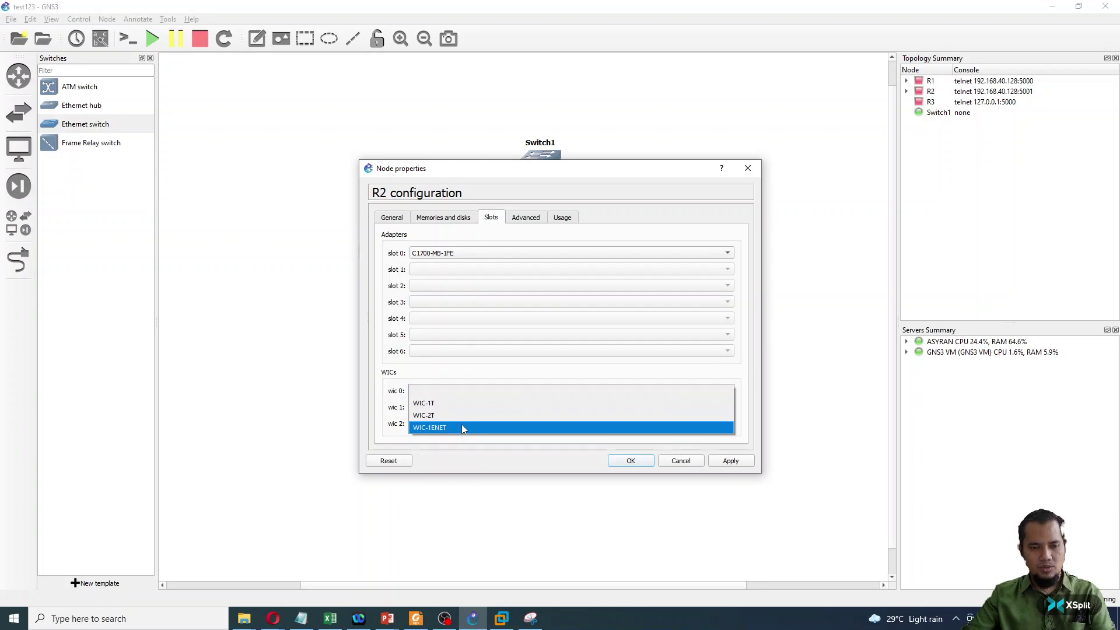
left_click(462, 427)
left_click(457, 406)
left_click(452, 423)
left_click(630, 460)
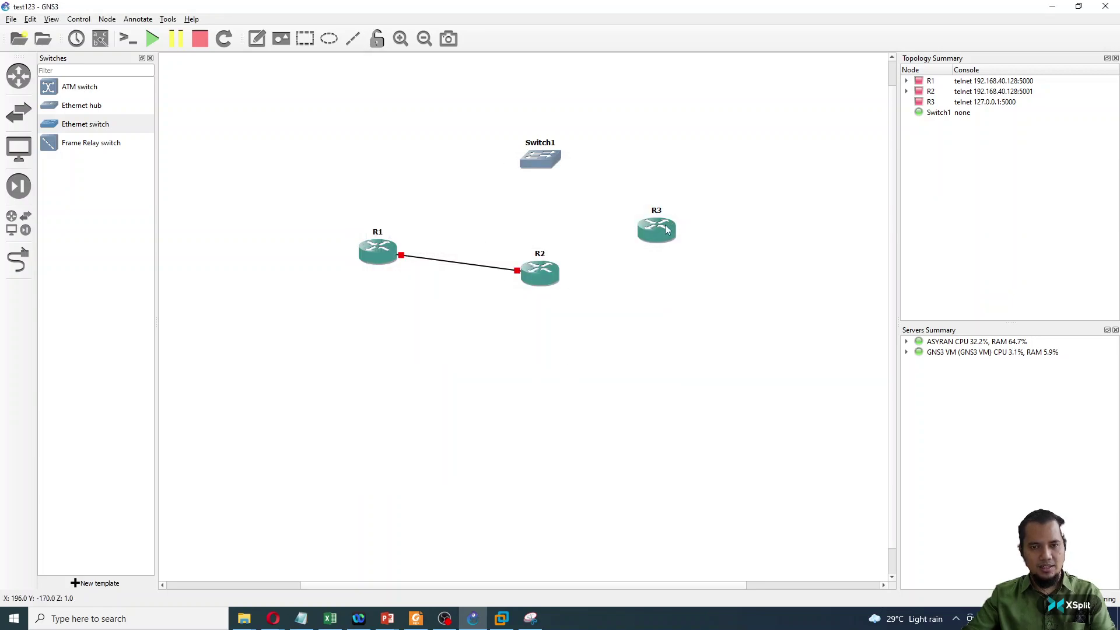
- Fit R3 with an NM-1FE-TX module in slot 1 and a WIC-2T card in wic0
right_click(658, 233)
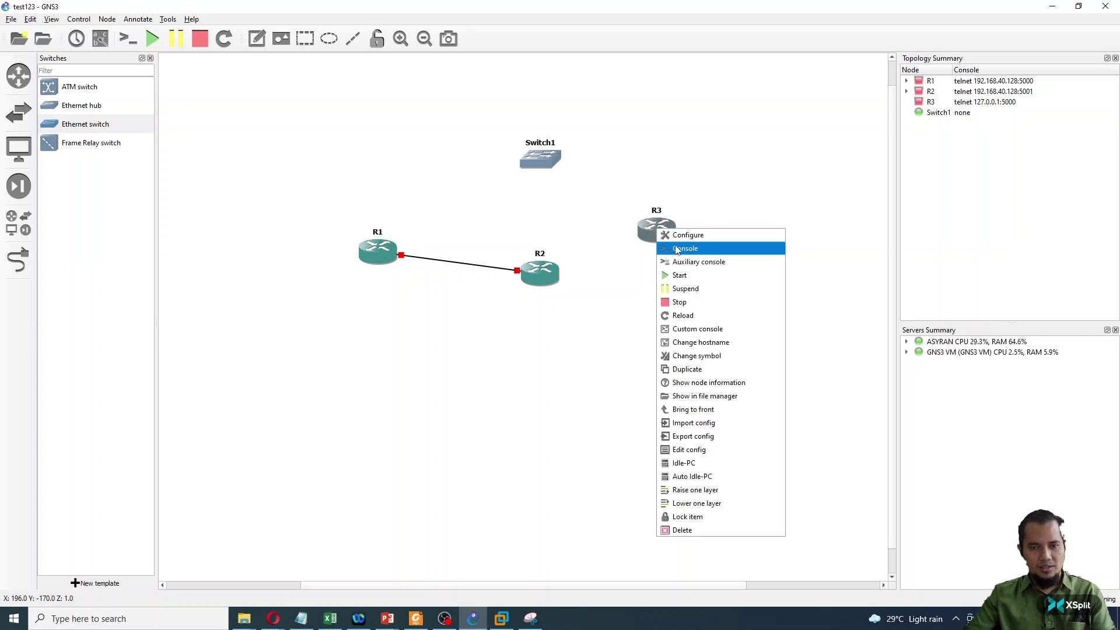
left_click(675, 235)
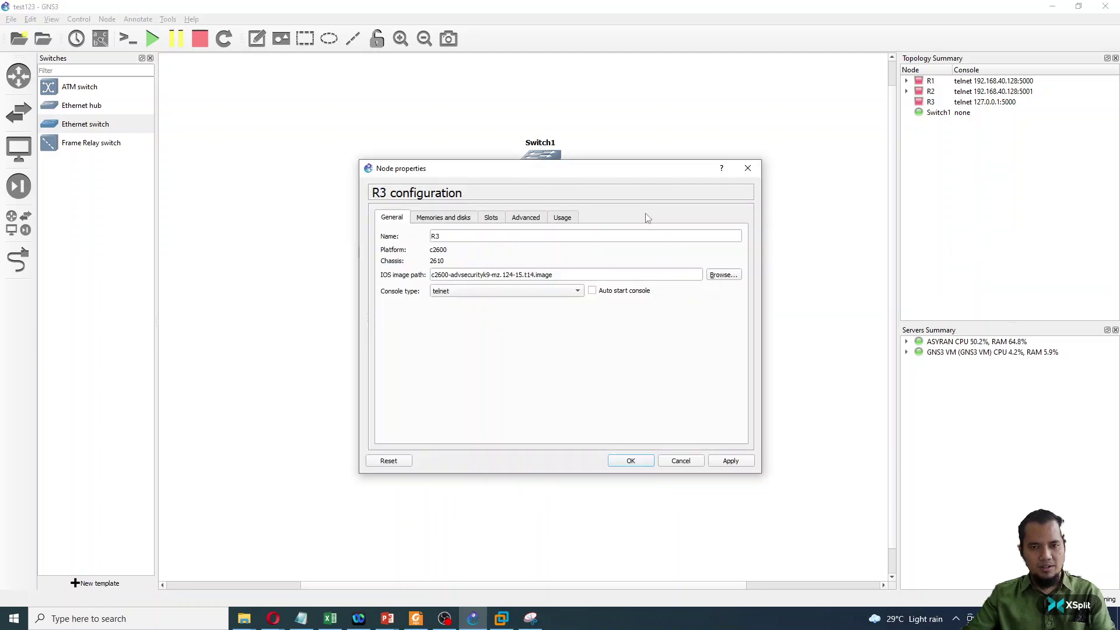
left_click(491, 217)
left_click(466, 269)
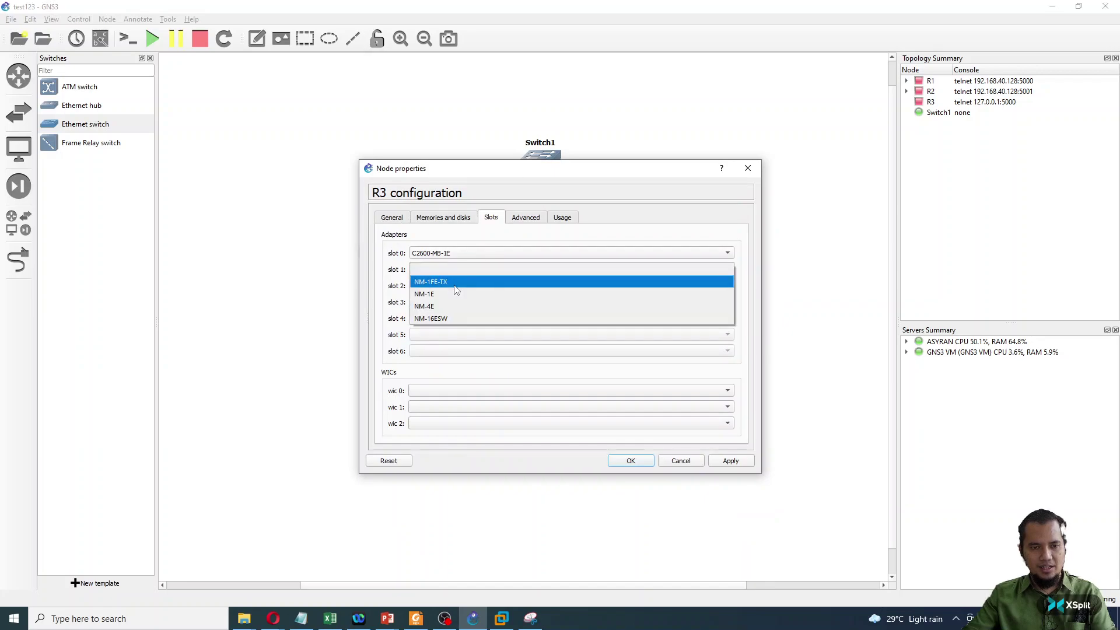
left_click(456, 285)
left_click(456, 390)
left_click(467, 415)
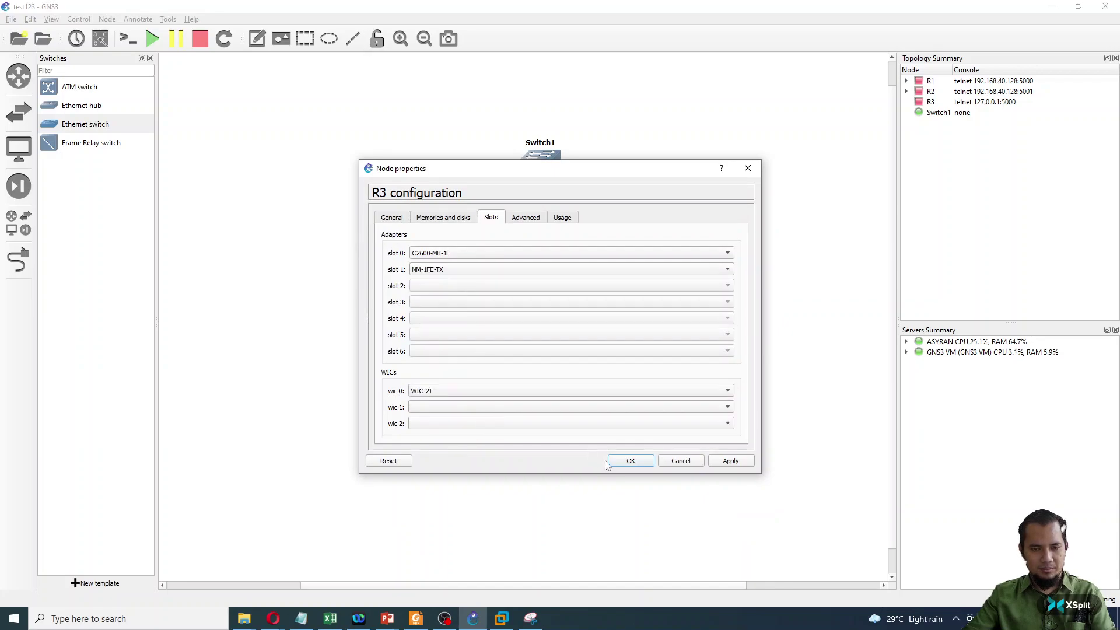
left_click(630, 460)
left_click(19, 260)
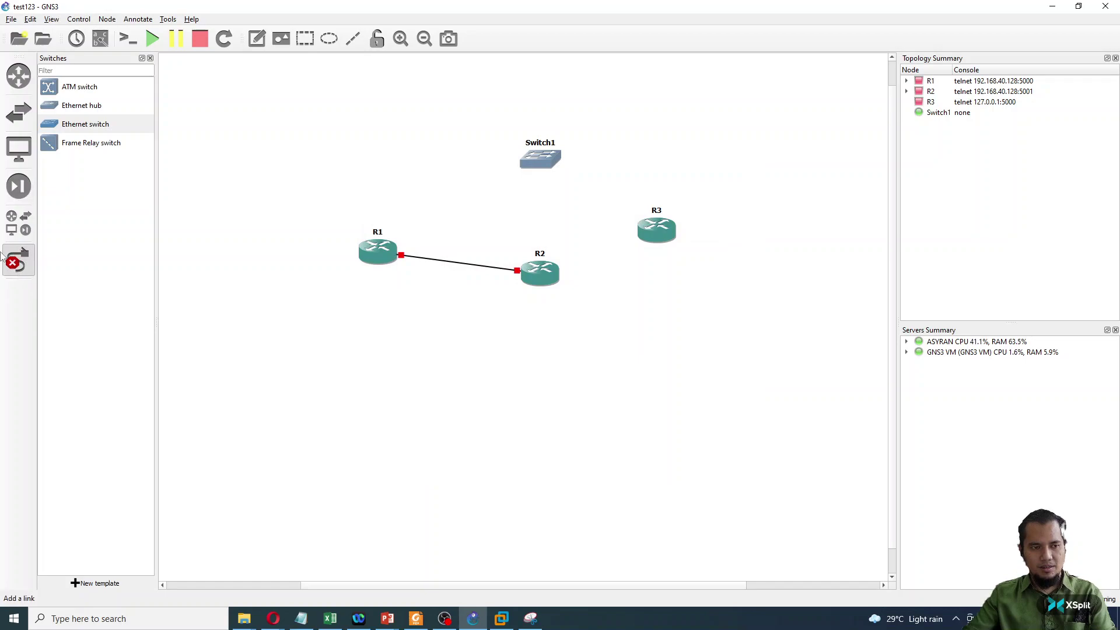
- Link R2's Serial0/1 to R3's Serial0/1 and move R3 up and right
left_click(545, 268)
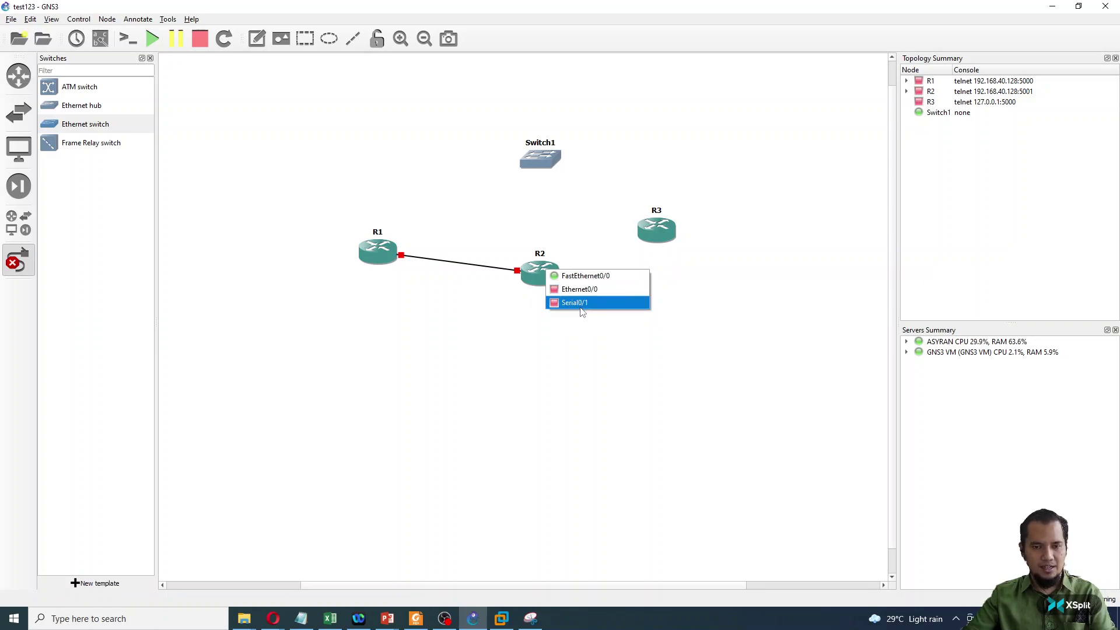
left_click(580, 309)
left_click(665, 230)
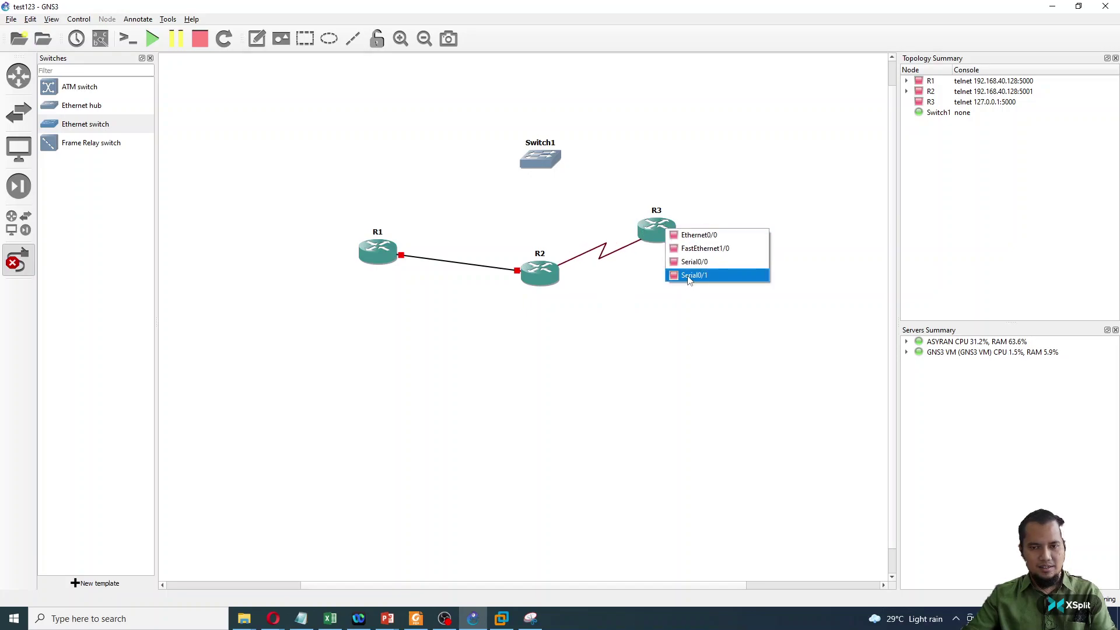
key("Escape")
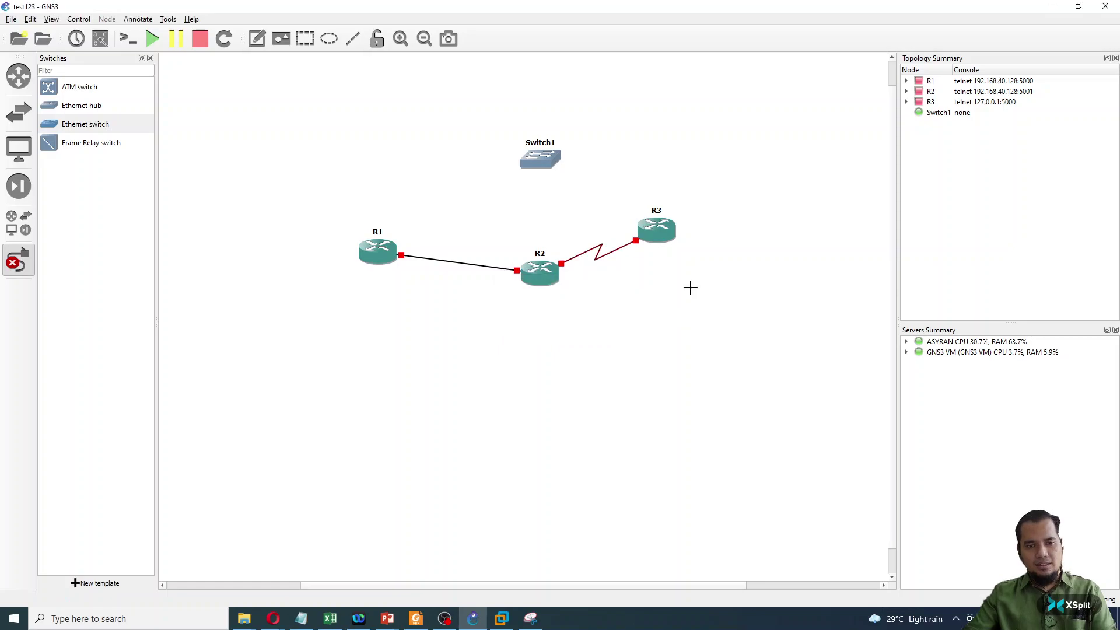
left_click_drag(677, 230, 713, 218)
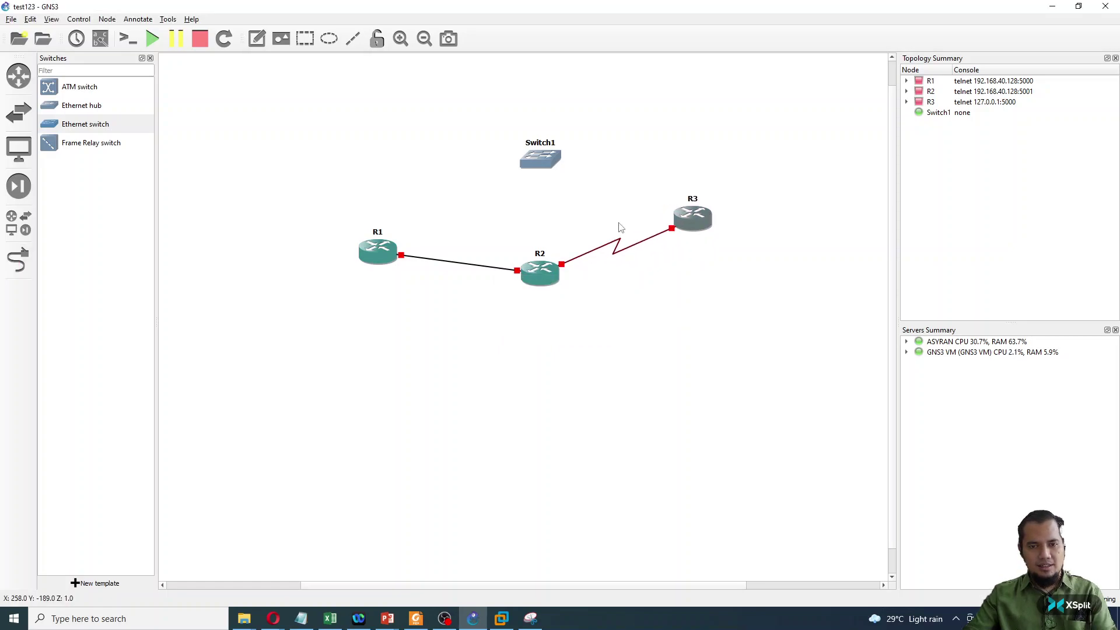
- Cable R1's FastEthernet0/1 to Switch1's Ethernet1
left_click(18, 259)
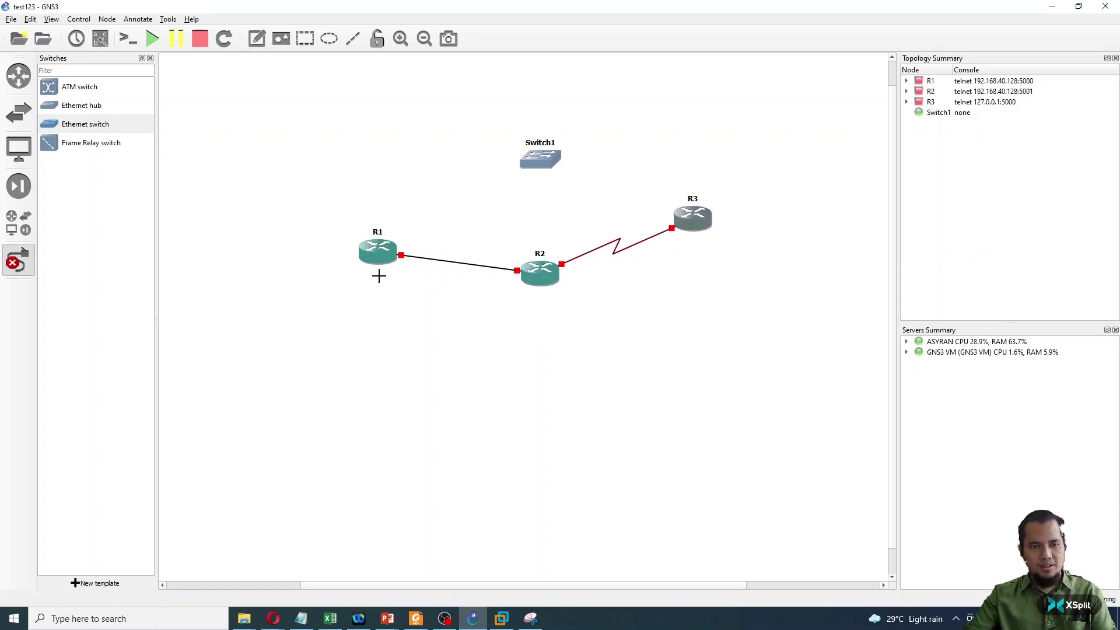
left_click(377, 252)
left_click(418, 253)
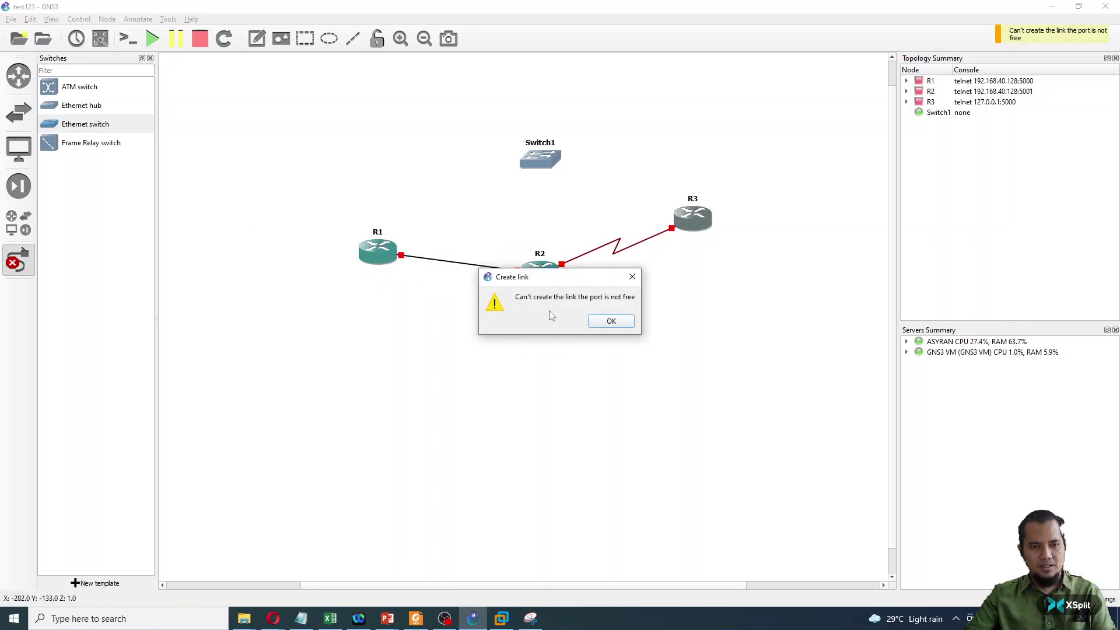
left_click(609, 320)
left_click(388, 263)
left_click(394, 269)
left_click(537, 159)
left_click(548, 178)
- Move Switch1 above R1 and shift R1 up toward it
left_click_drag(534, 163, 527, 163)
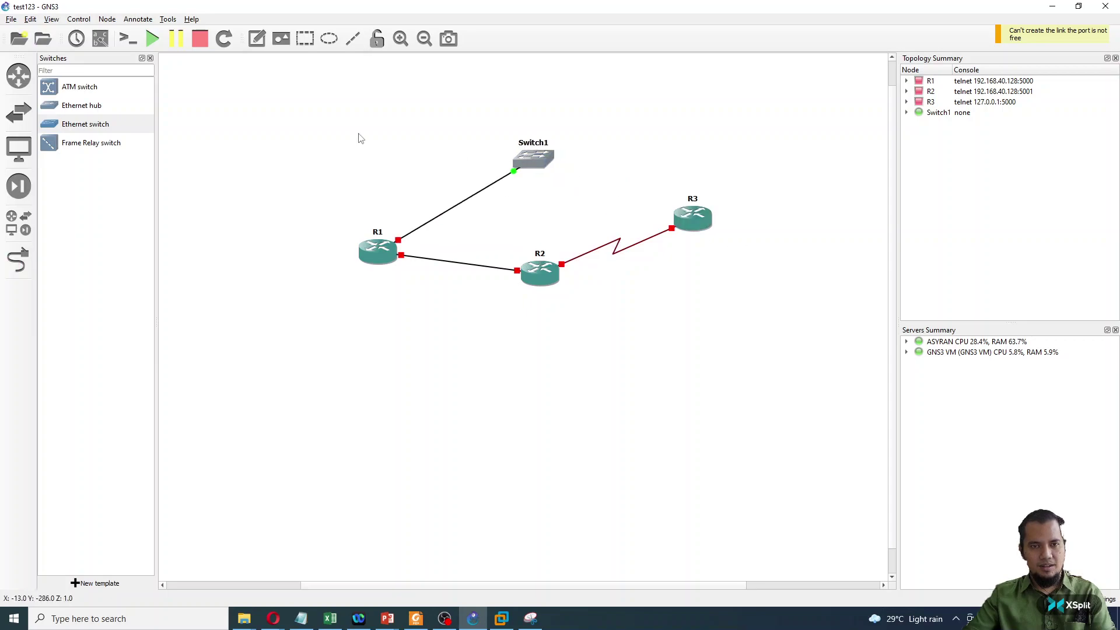
left_click_drag(360, 138, 304, 137)
left_click_drag(379, 253, 392, 239)
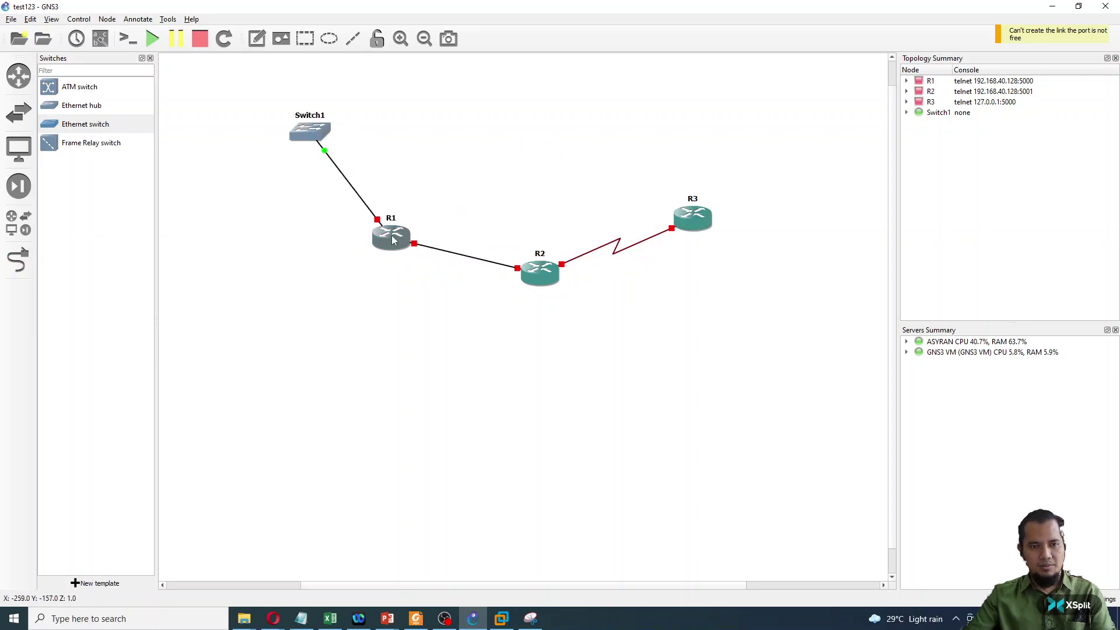
- Try opening a console on R1, dismiss the node-not-started warning, then request starting all devices
right_click(392, 236)
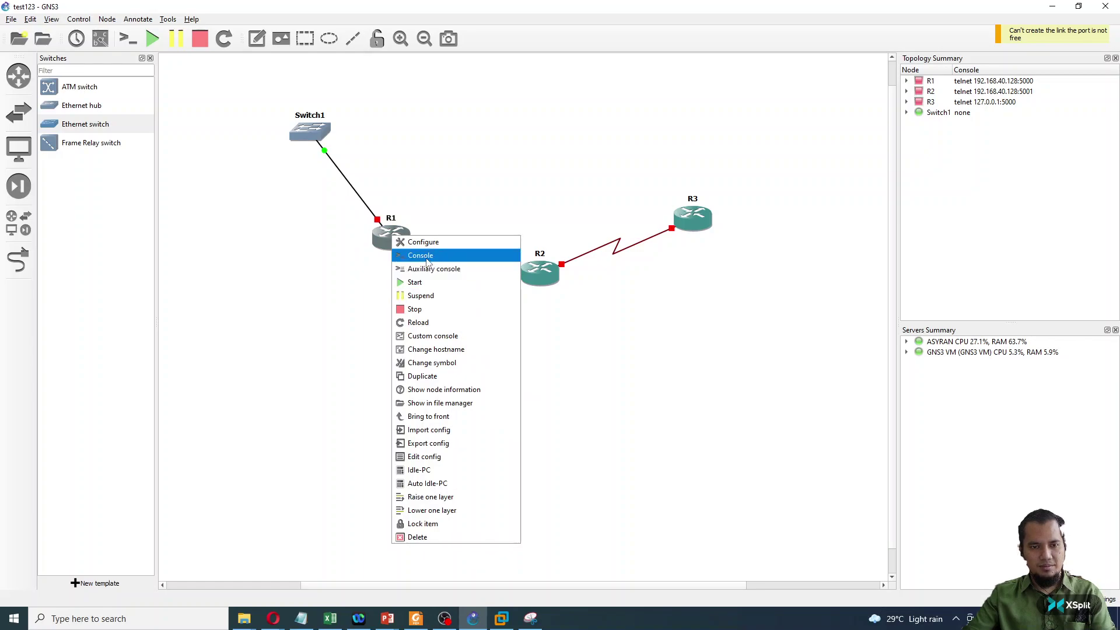
left_click(291, 261)
right_click(396, 239)
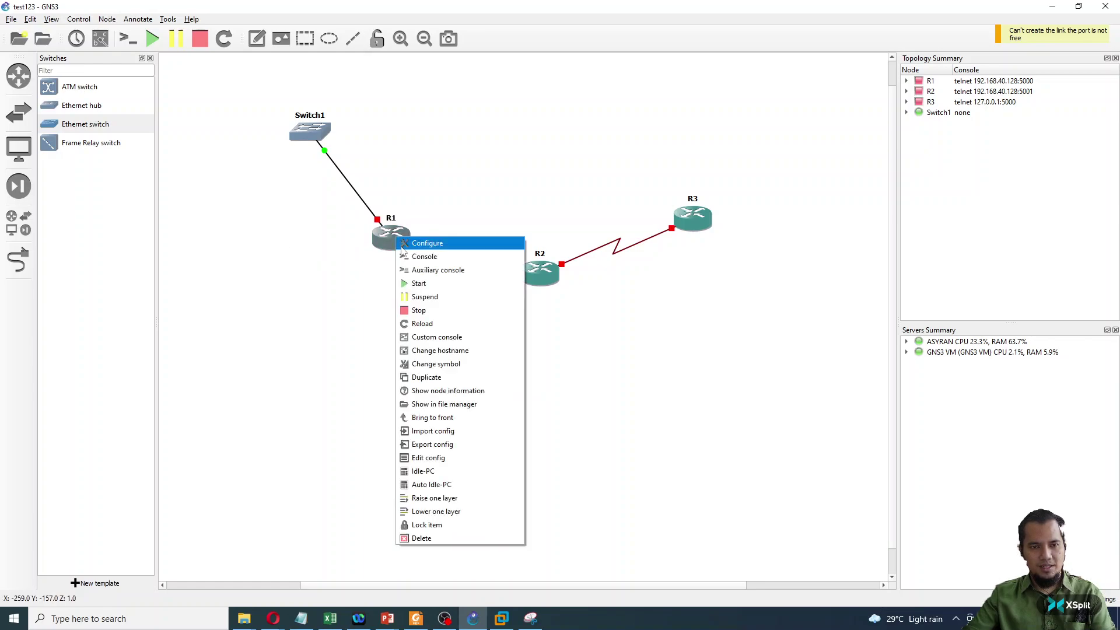
left_click(411, 256)
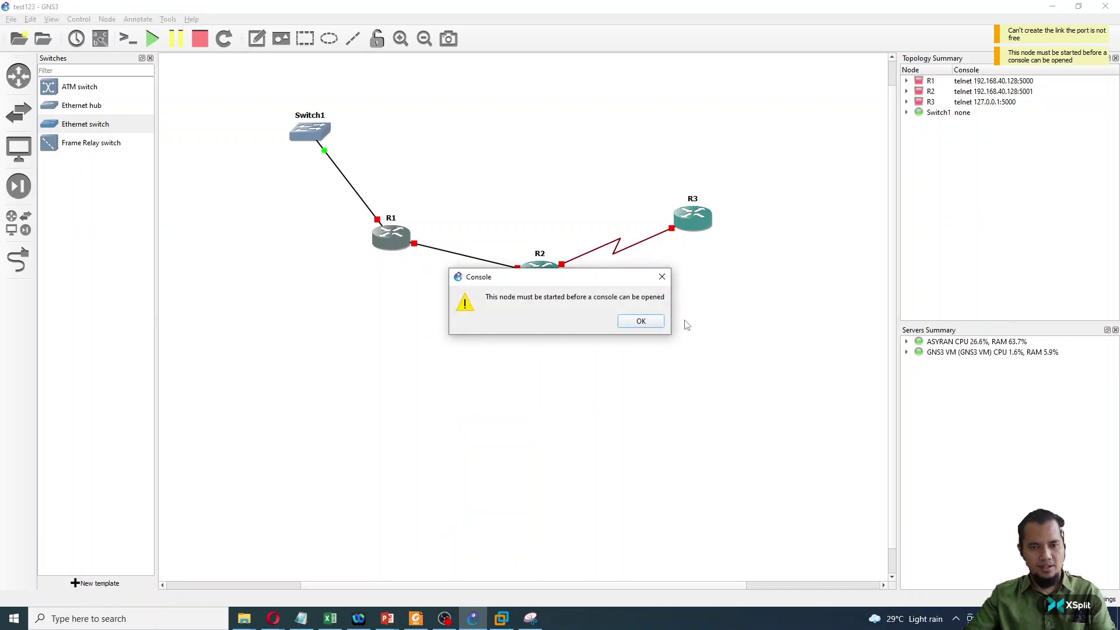
left_click(641, 320)
left_click(418, 382)
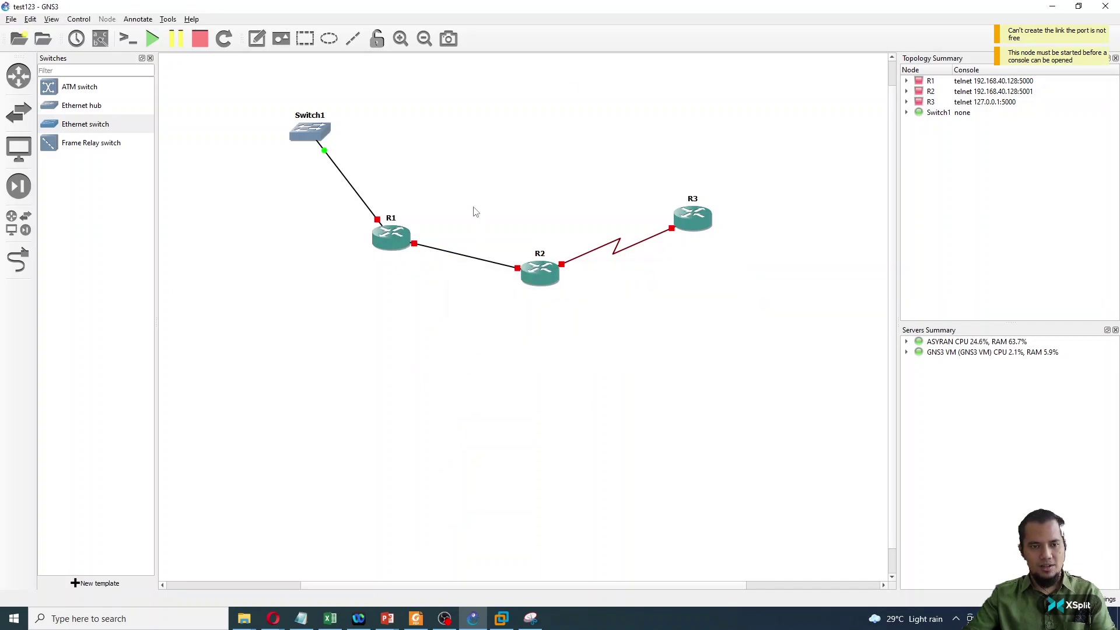
- Confirm starting all devices and nudge Switch1, R1, R2 and R3 into a neater layout
left_click(152, 40)
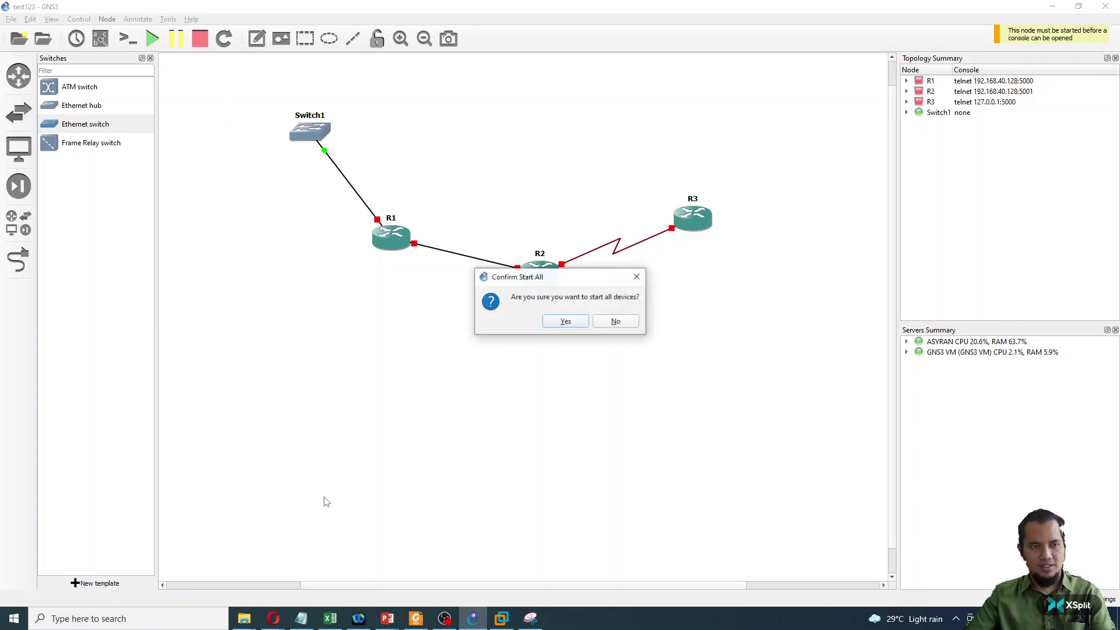
left_click(562, 323)
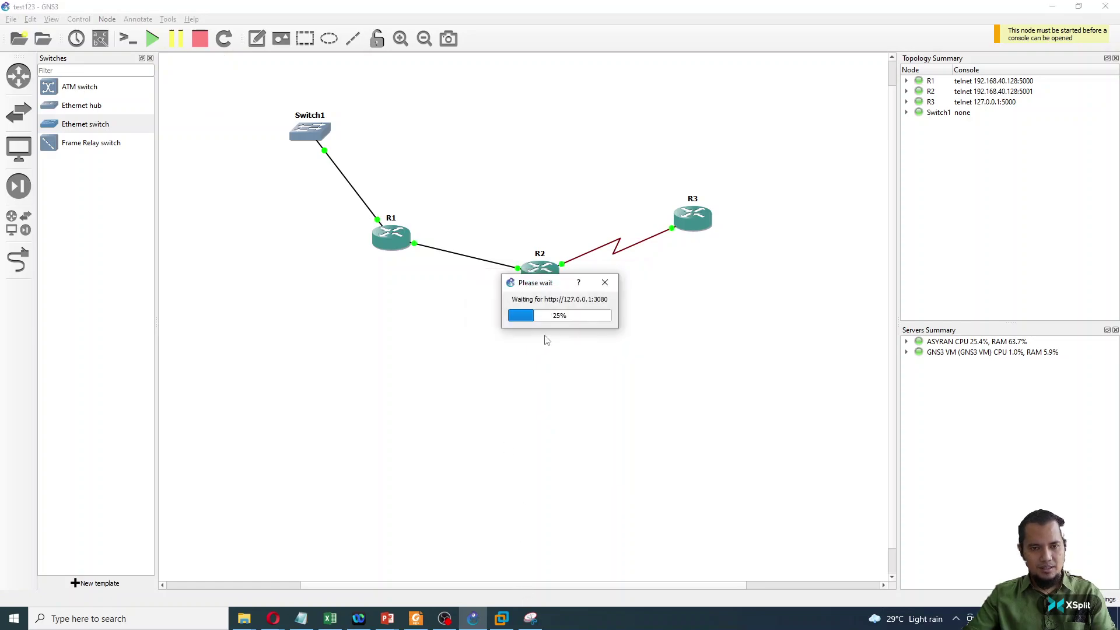
left_click_drag(324, 138, 316, 154)
left_click_drag(376, 238, 380, 224)
left_click_drag(539, 271, 539, 266)
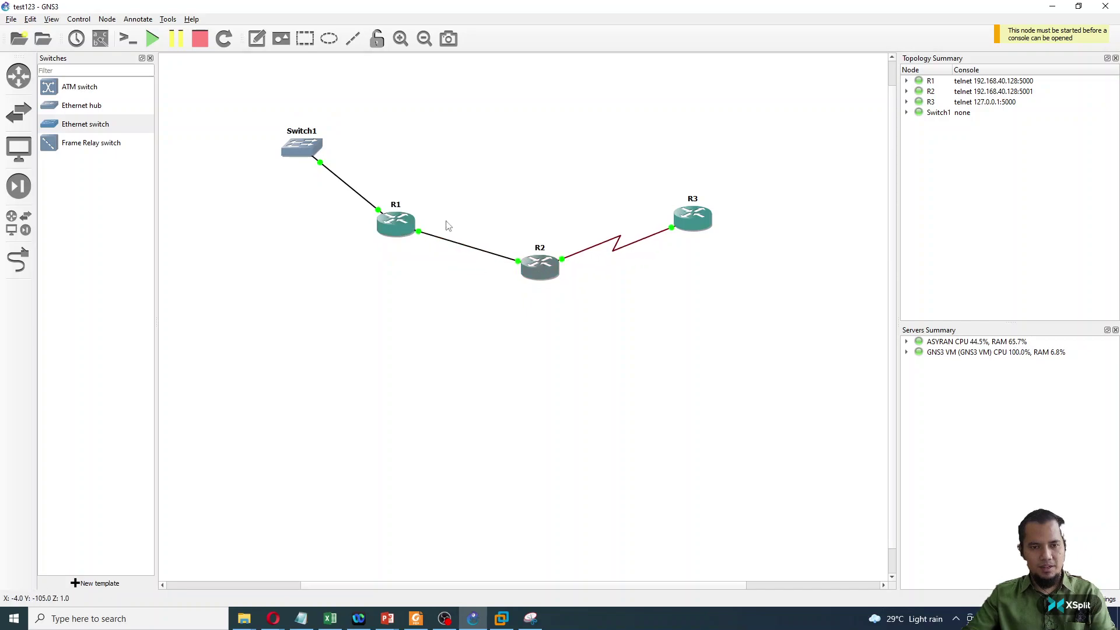
left_click_drag(694, 226, 695, 213)
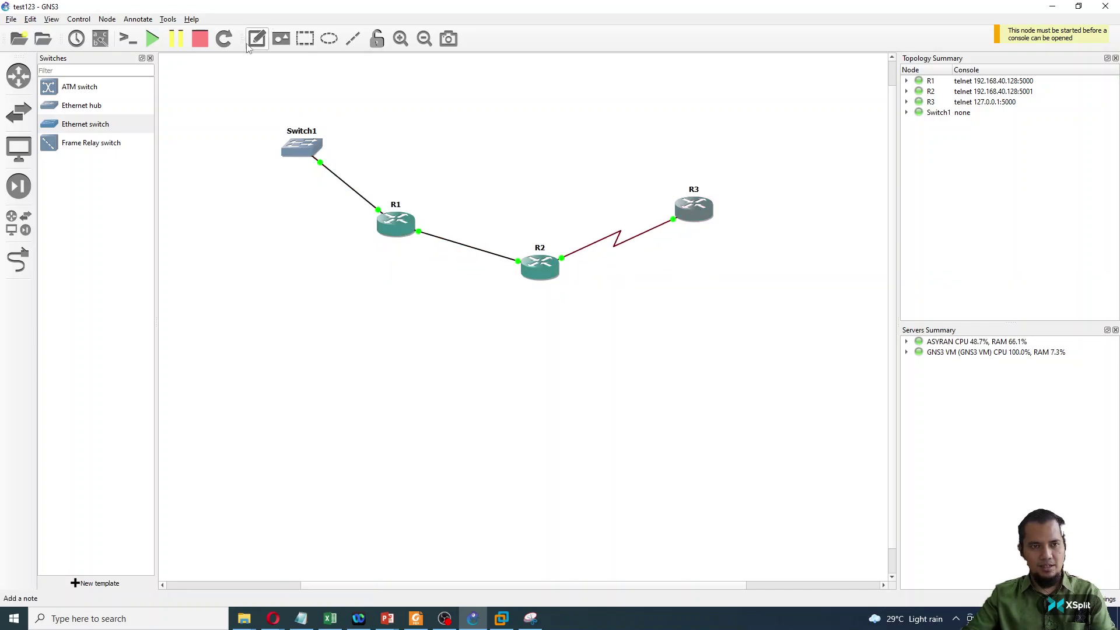
- Show interface labels, move R2's f0/0 and s0/1 labels clear, and shift Switch1 down-left
left_click(99, 42)
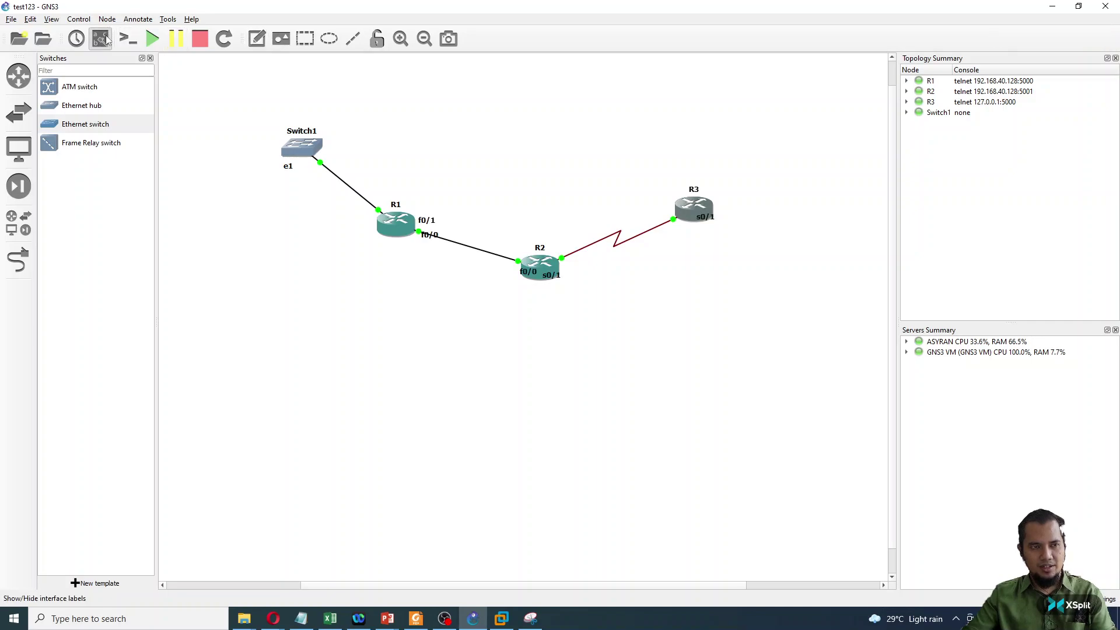
left_click_drag(533, 271, 564, 257)
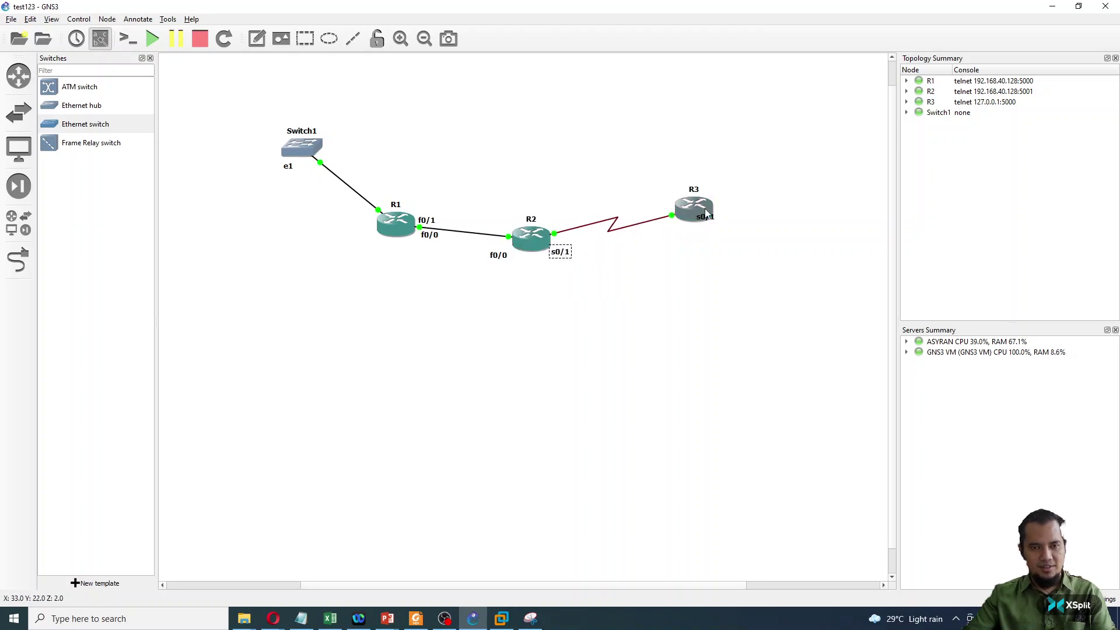
mouse_move(703, 206)
left_mouse_down()
mouse_move(713, 197)
mouse_move(712, 212)
mouse_move(691, 221)
left_mouse_up()
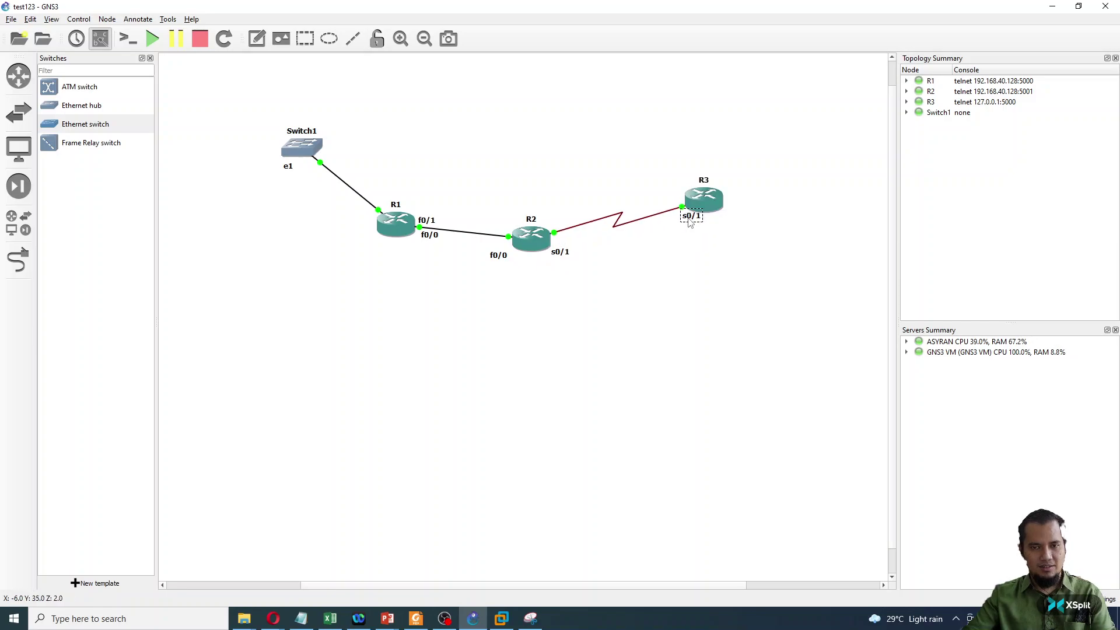
left_click_drag(303, 154, 270, 190)
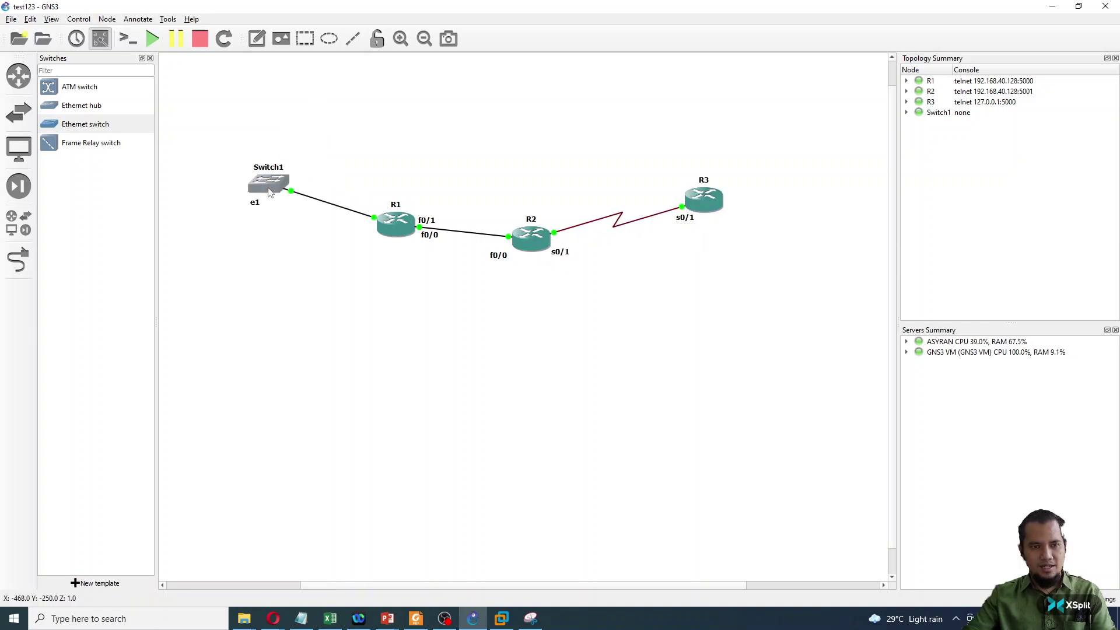
- Open a console to router R1 and move its Solar-PuTTY window aside
right_click(394, 228)
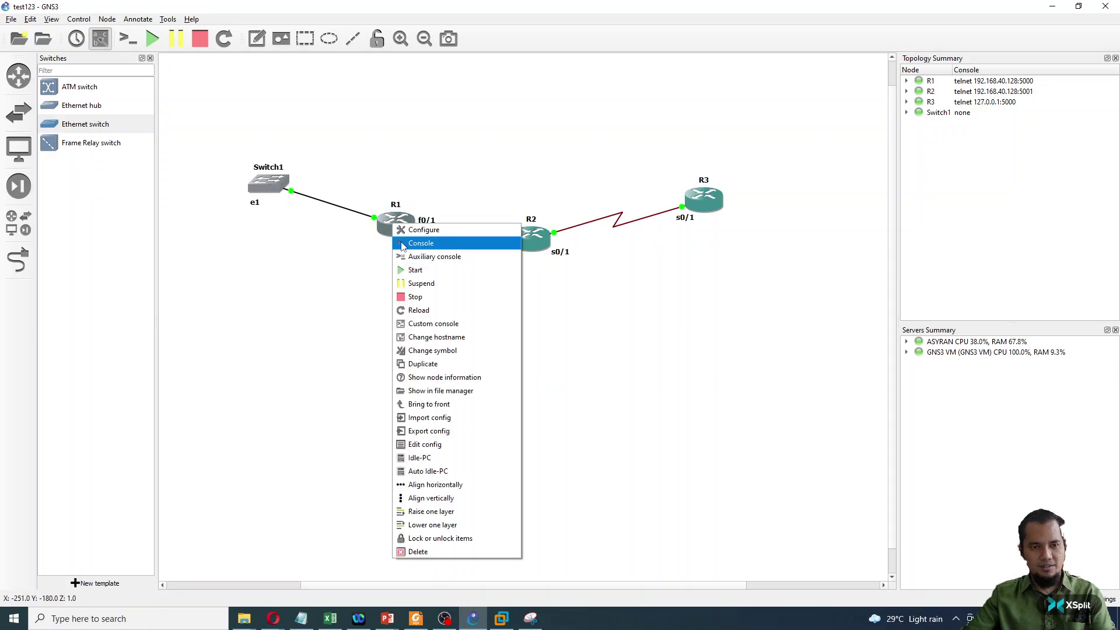
left_click(420, 243)
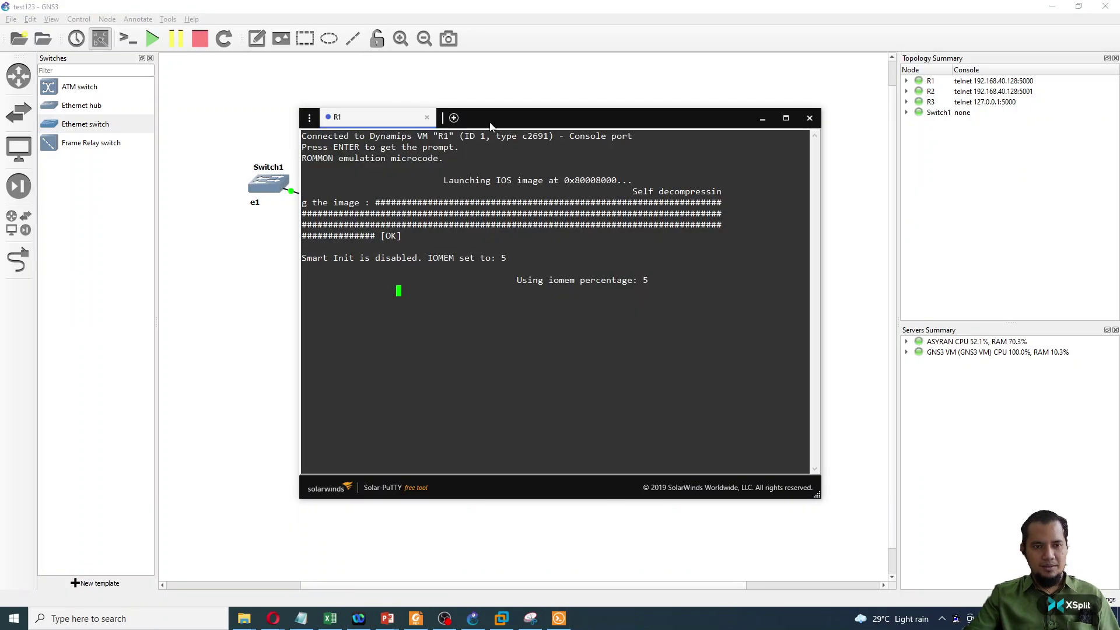
left_click_drag(502, 124, 663, 107)
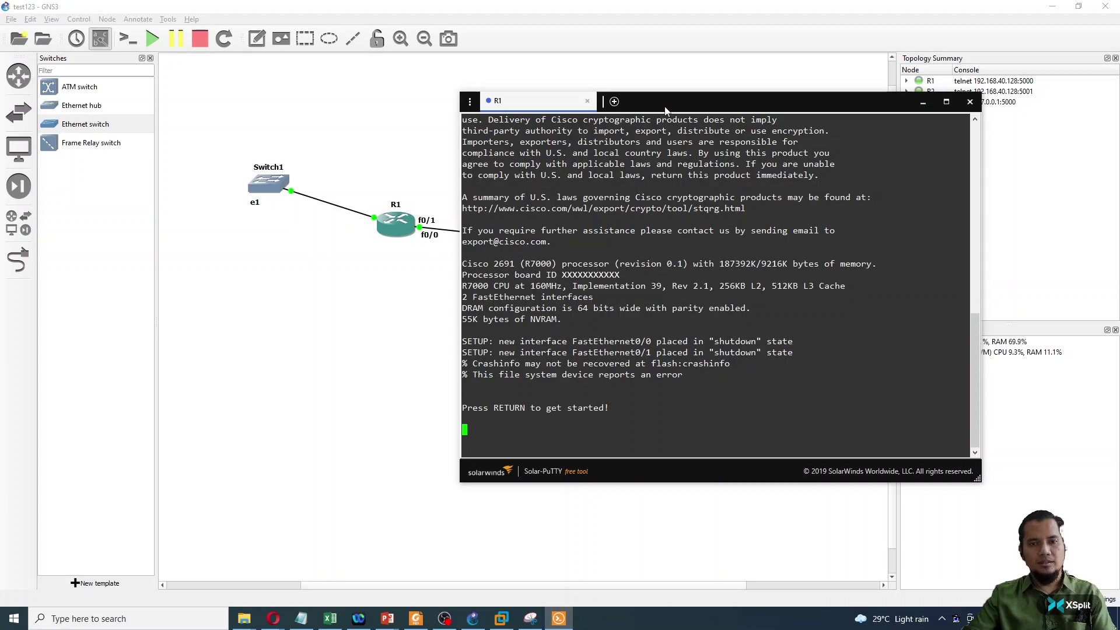
left_click_drag(665, 106, 674, 92)
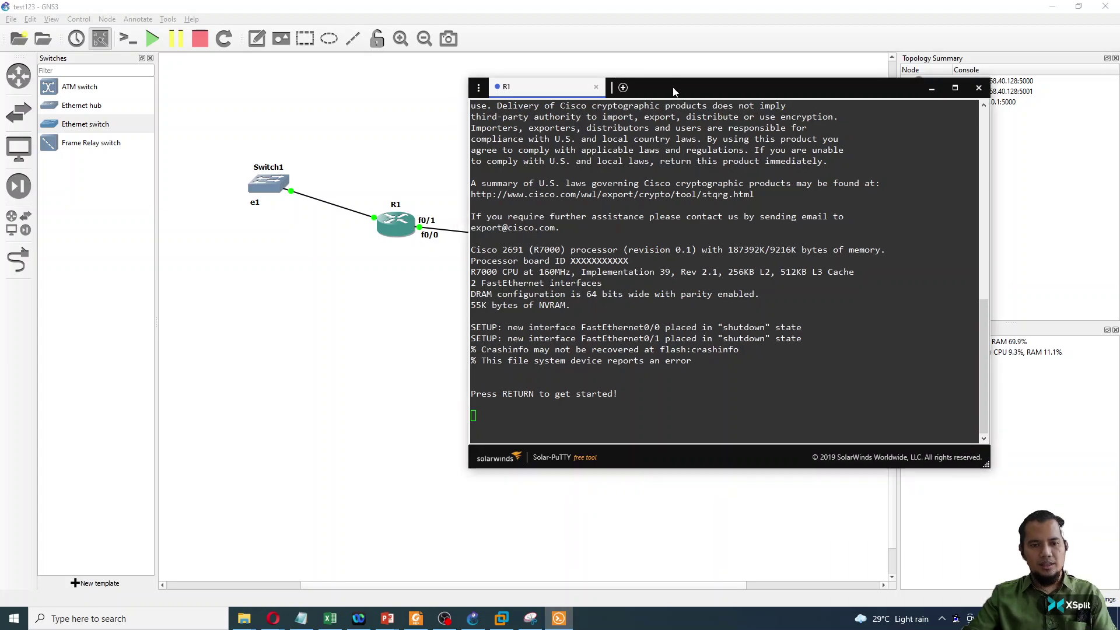
left_click(634, 201)
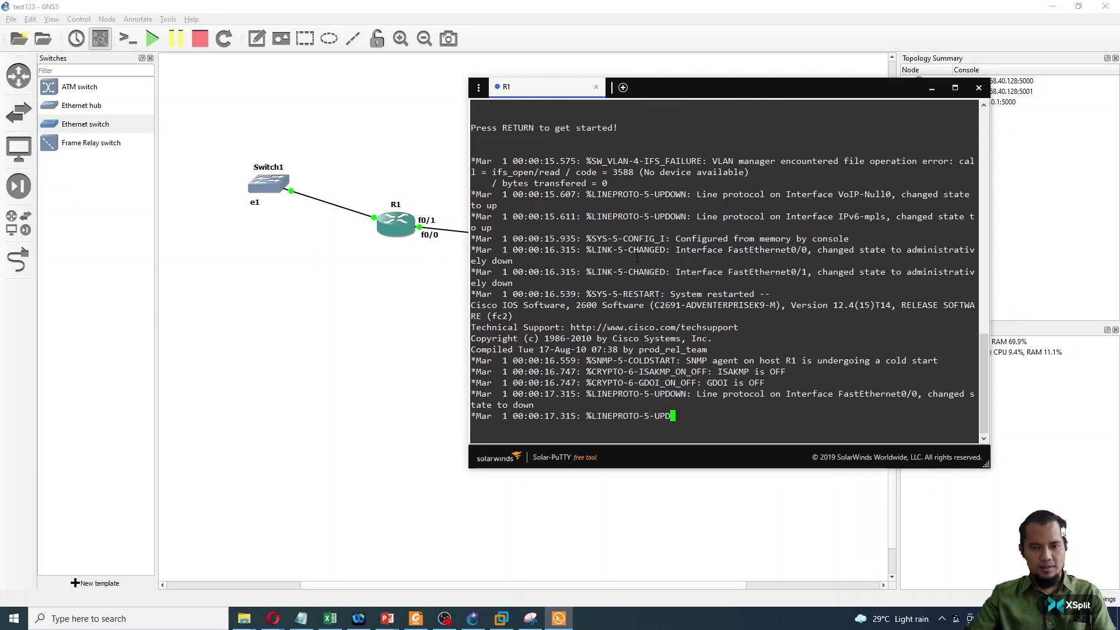
- Enter 'config t' and set the hostname to PMS, then begin typing 'int'
key("Return")
key("Return")
key("Return")
key("Return")
key("Return")
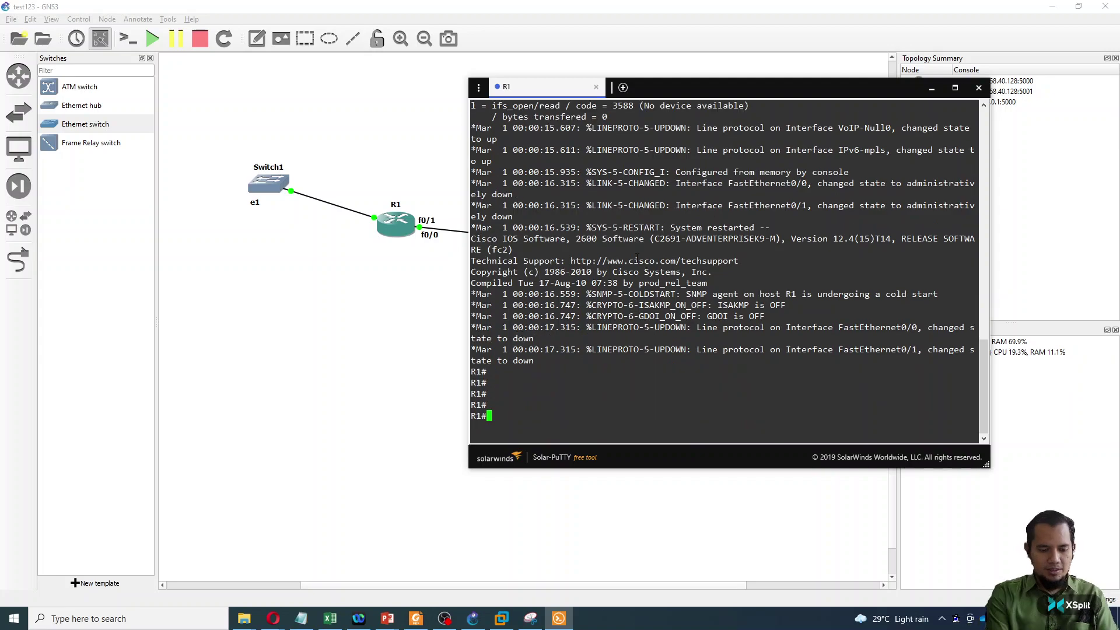
type("config t")
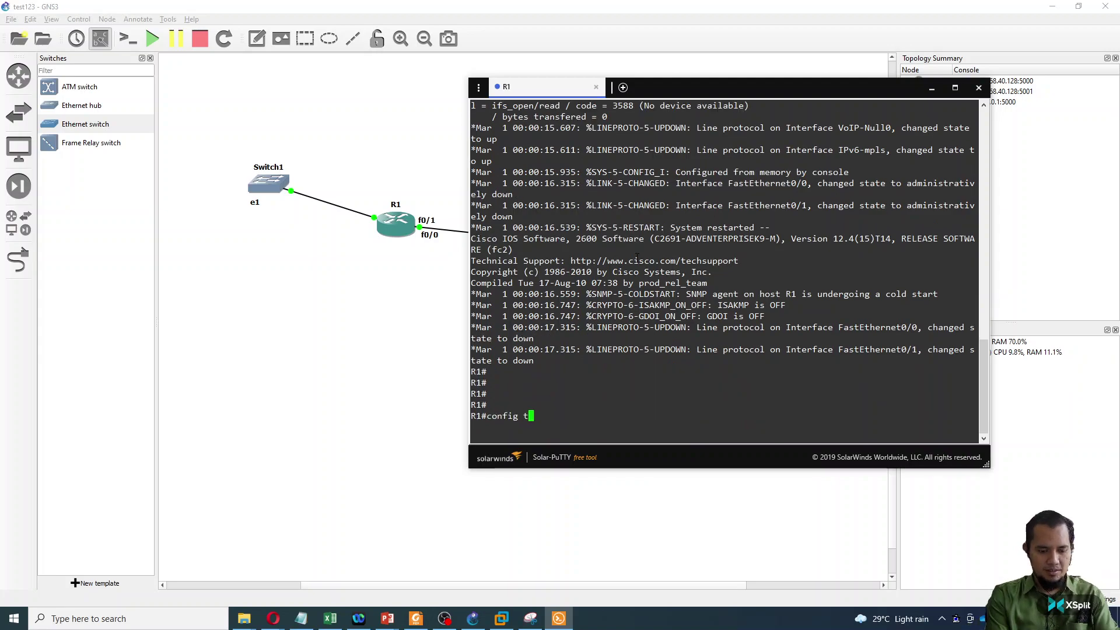
key("Return")
type("hos")
key("Tab")
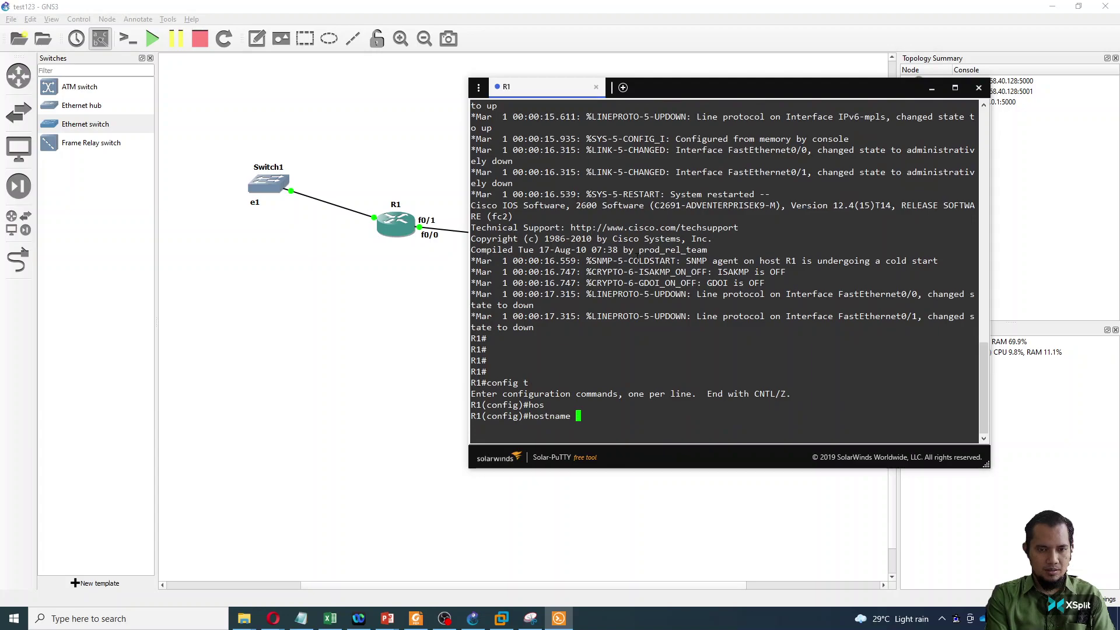
type("PM")
type("S")
key("Return")
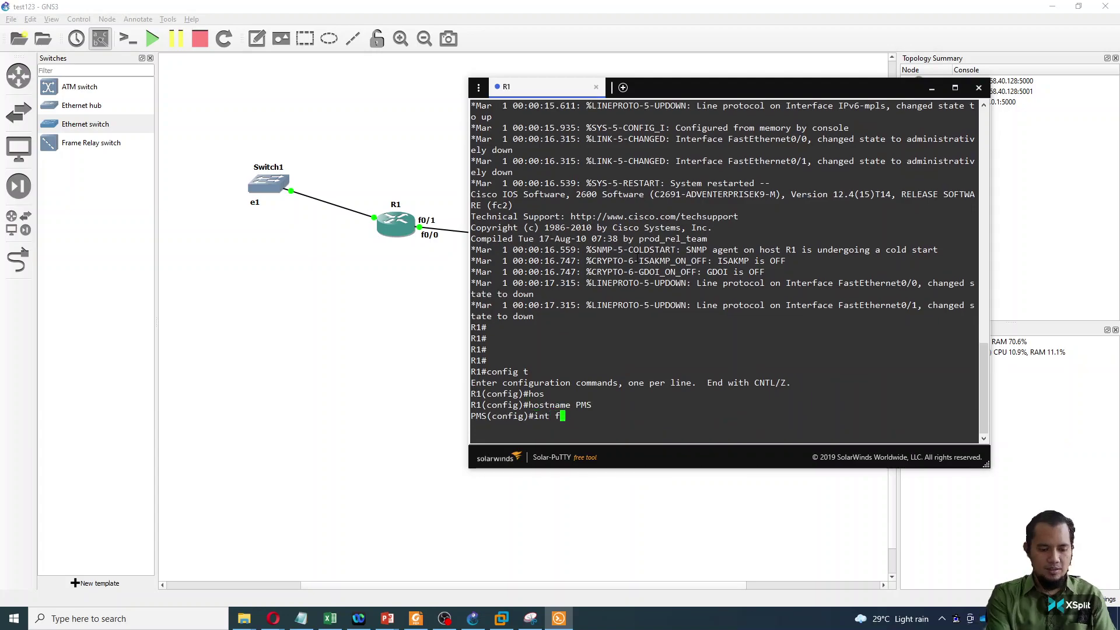
type("int")
key("Left")
key("Left")
key("Left")
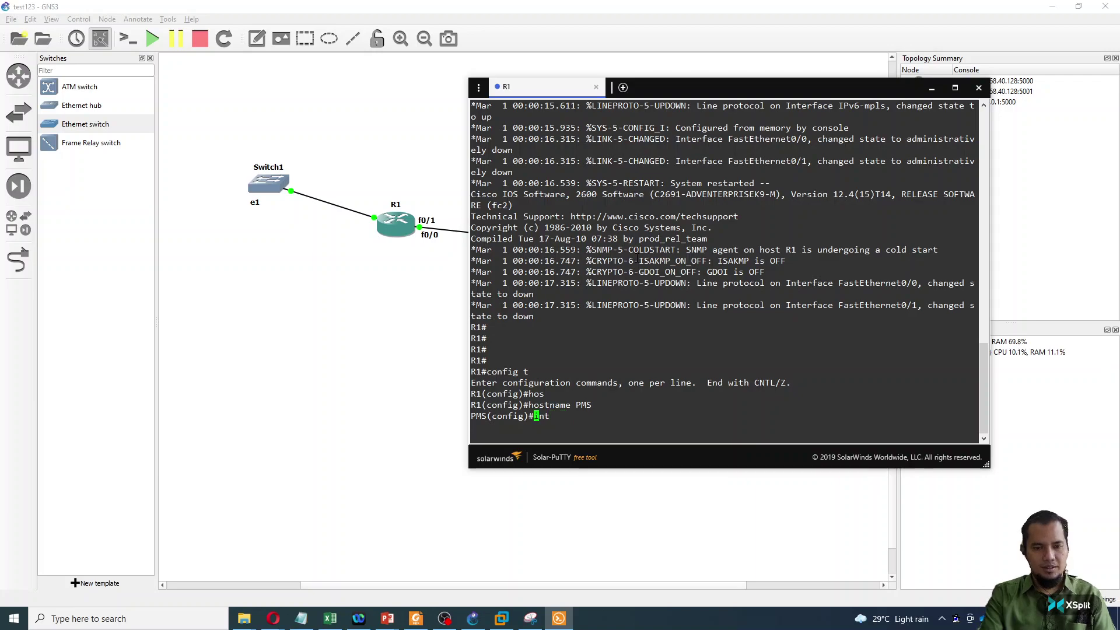
- Close R1's console and start a new template by installing an appliance from the server
left_click(978, 88)
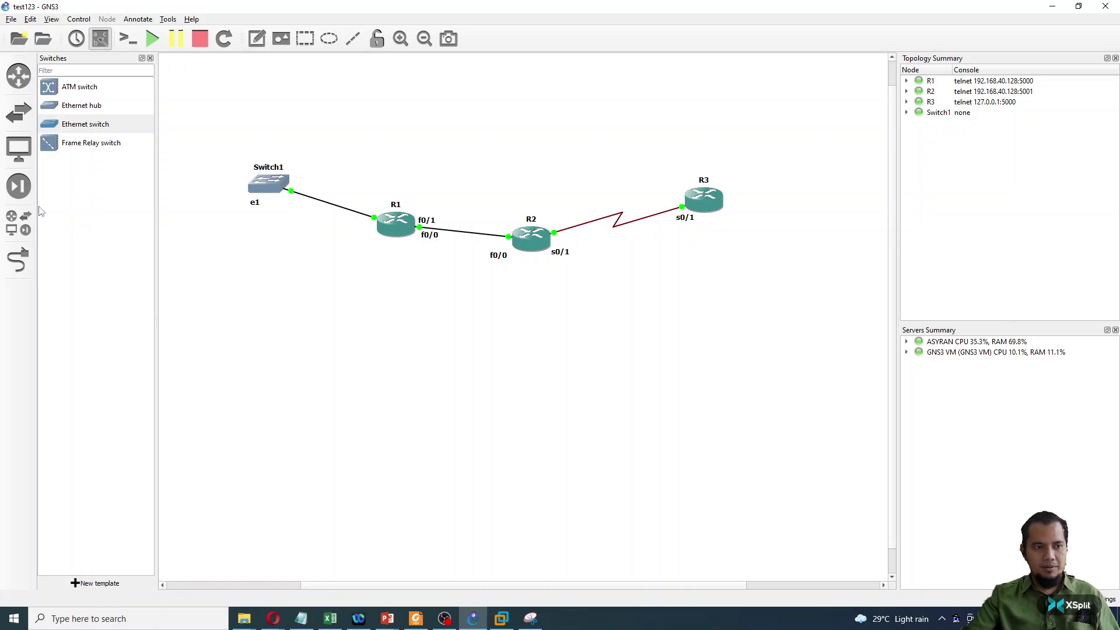
left_click(21, 231)
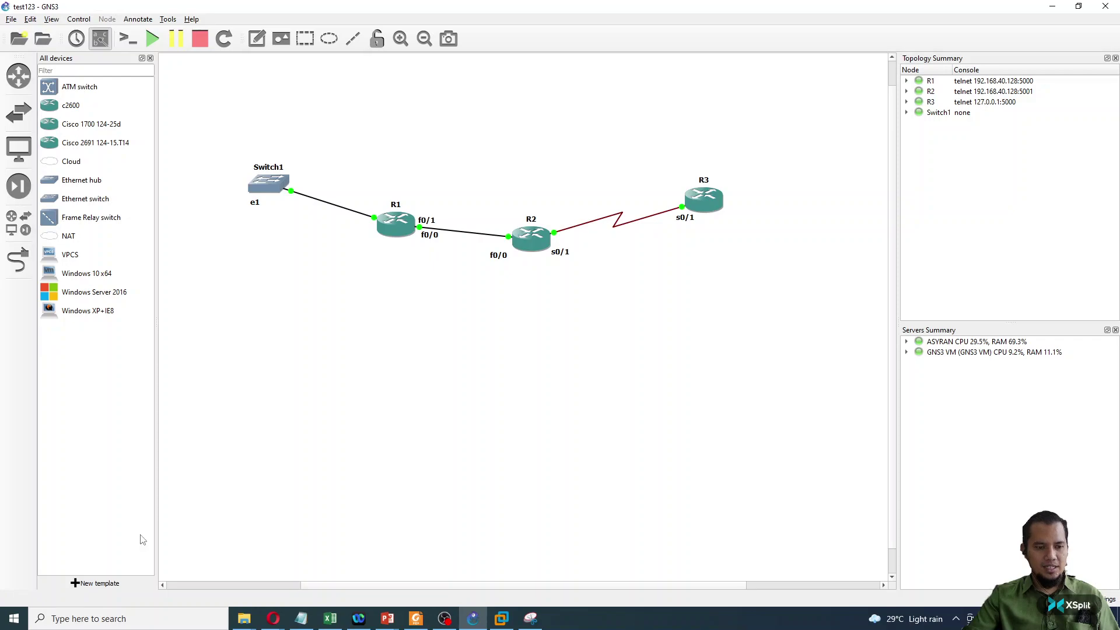
left_click(94, 584)
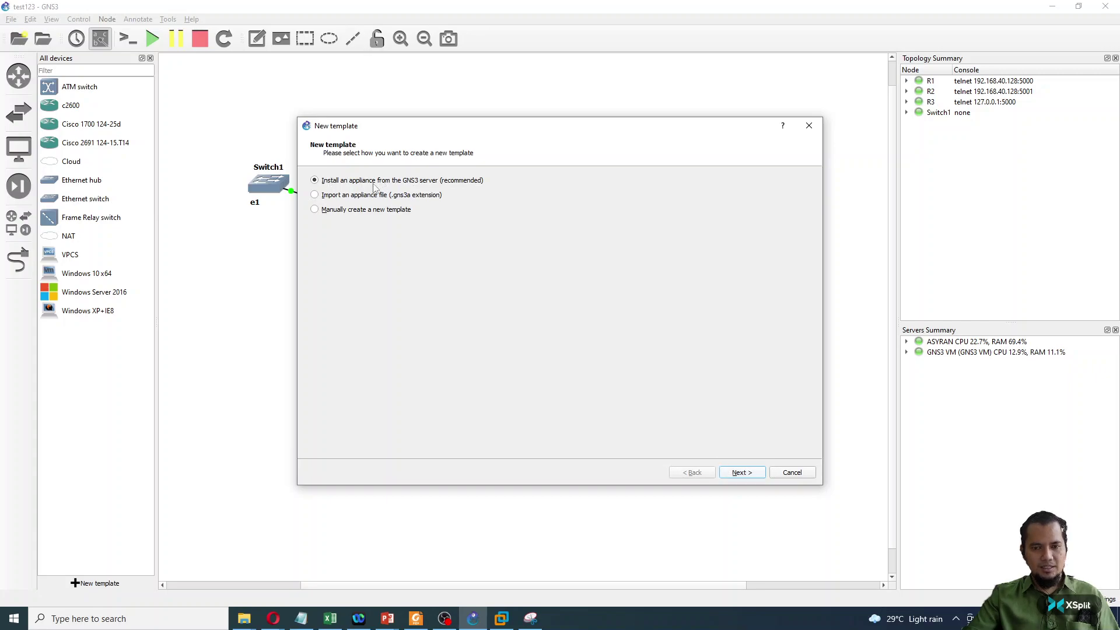
key("Return")
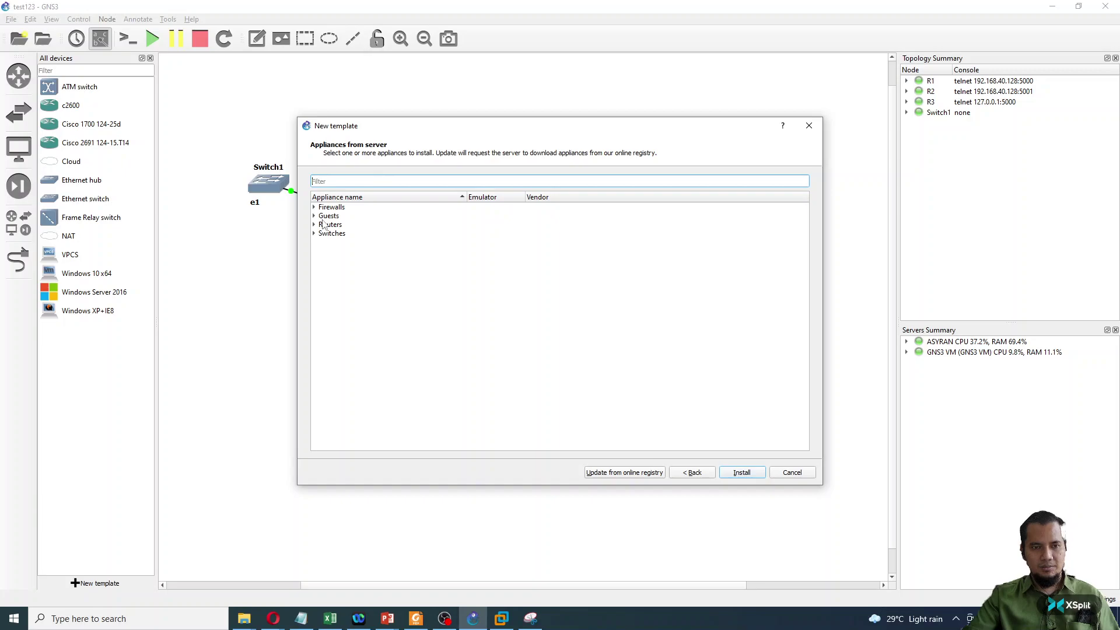
- Filter appliances by 'win' and settle on the second Windows appliance
left_click(333, 181)
type("win")
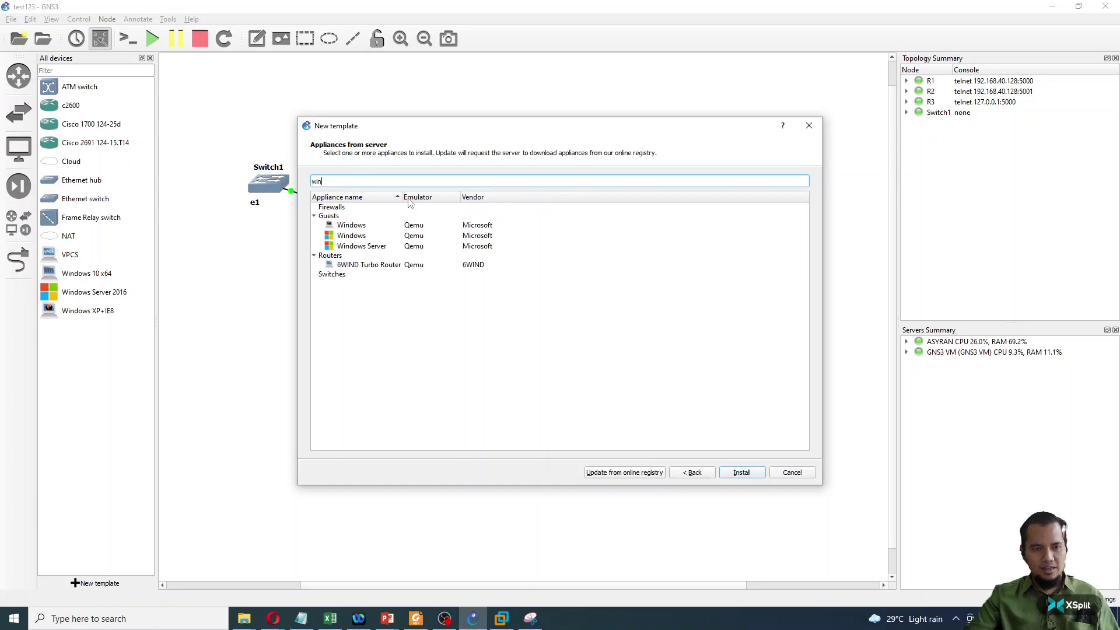
left_click_drag(402, 197, 442, 197)
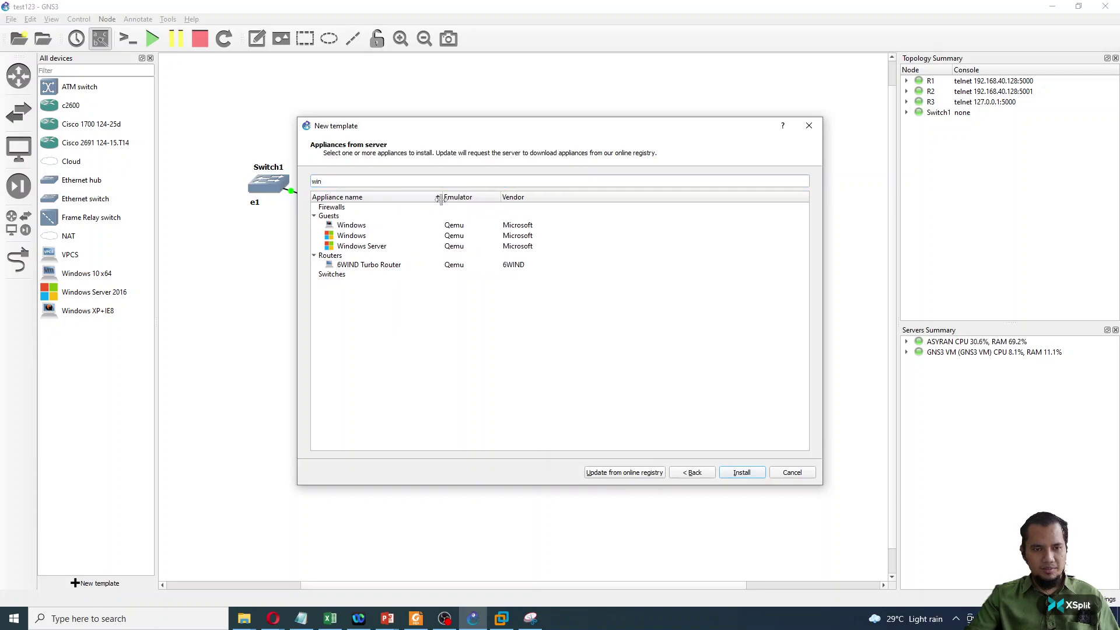
left_click(360, 227)
left_click(359, 247)
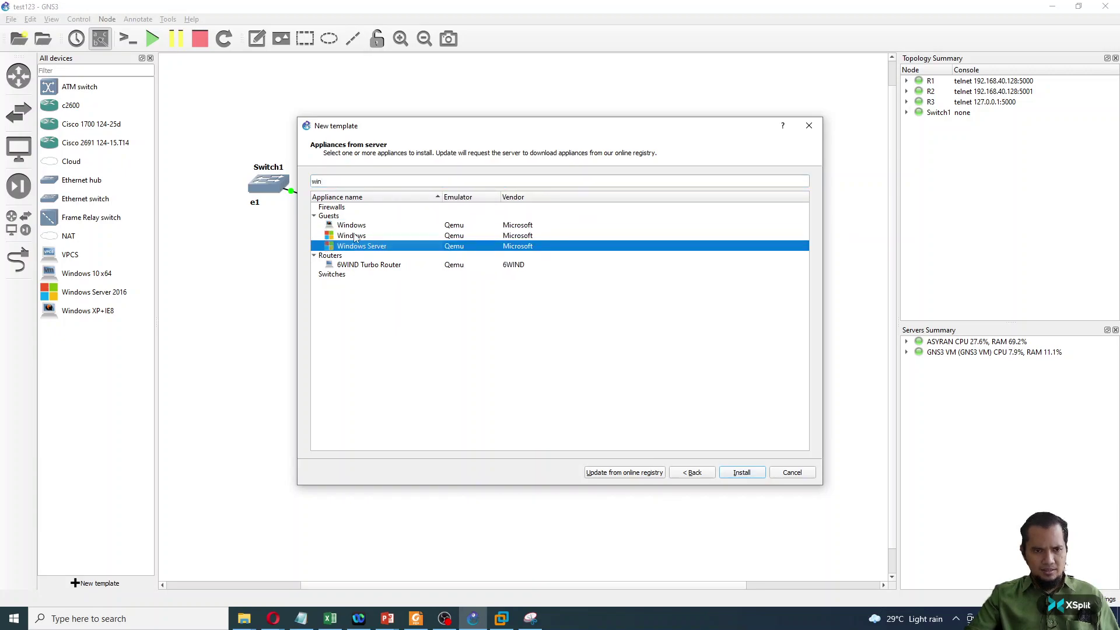
left_click(356, 227)
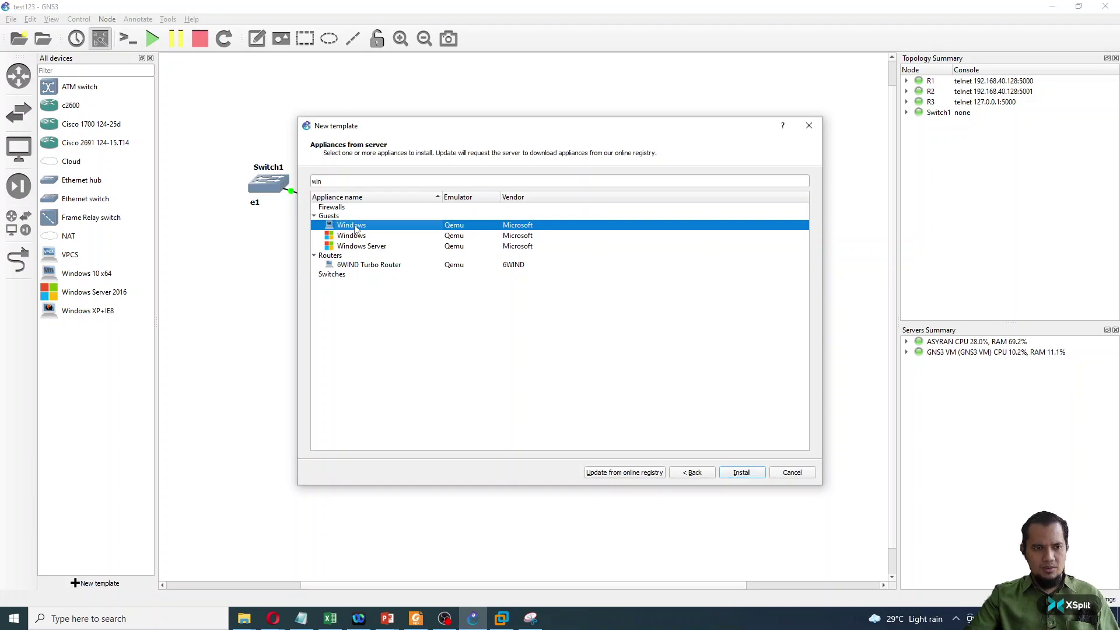
left_click(362, 236)
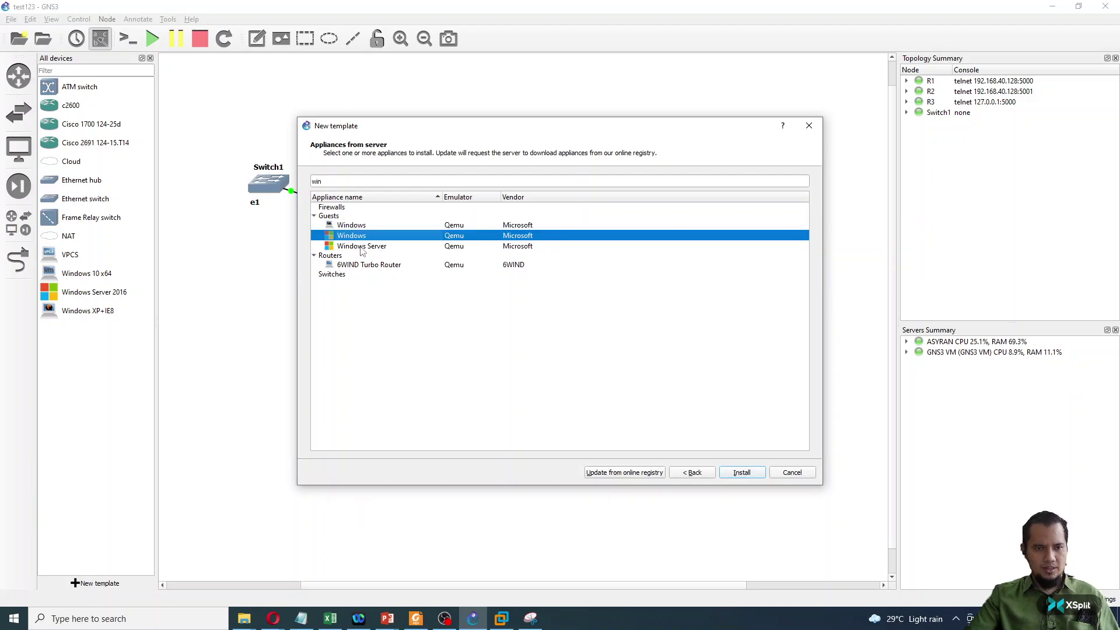
left_click(362, 247)
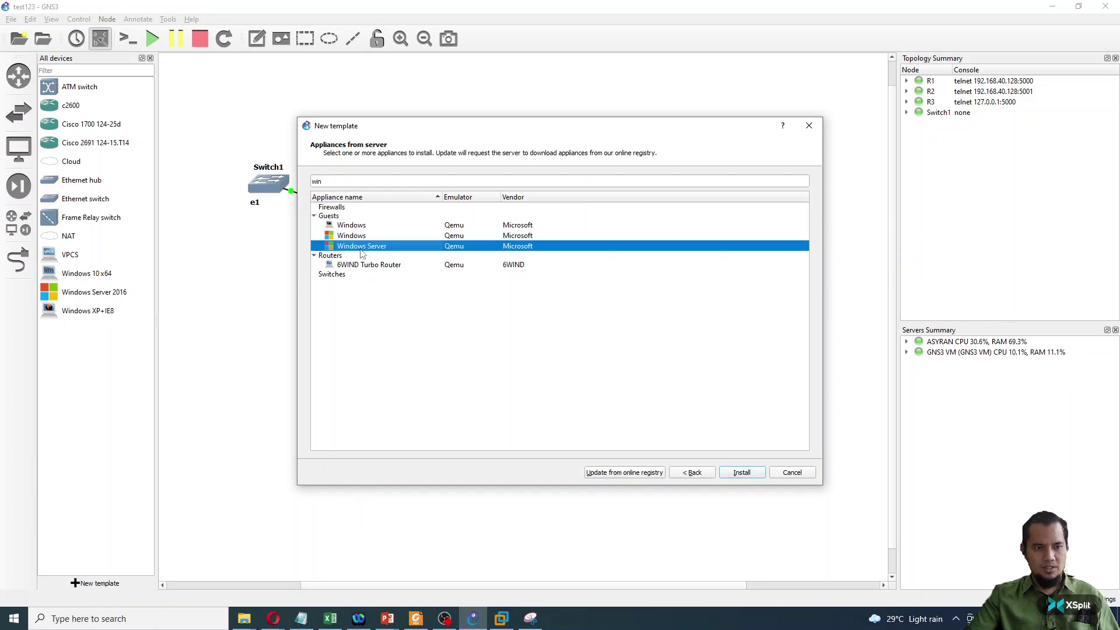
left_click(362, 236)
left_click(355, 227)
left_click(359, 236)
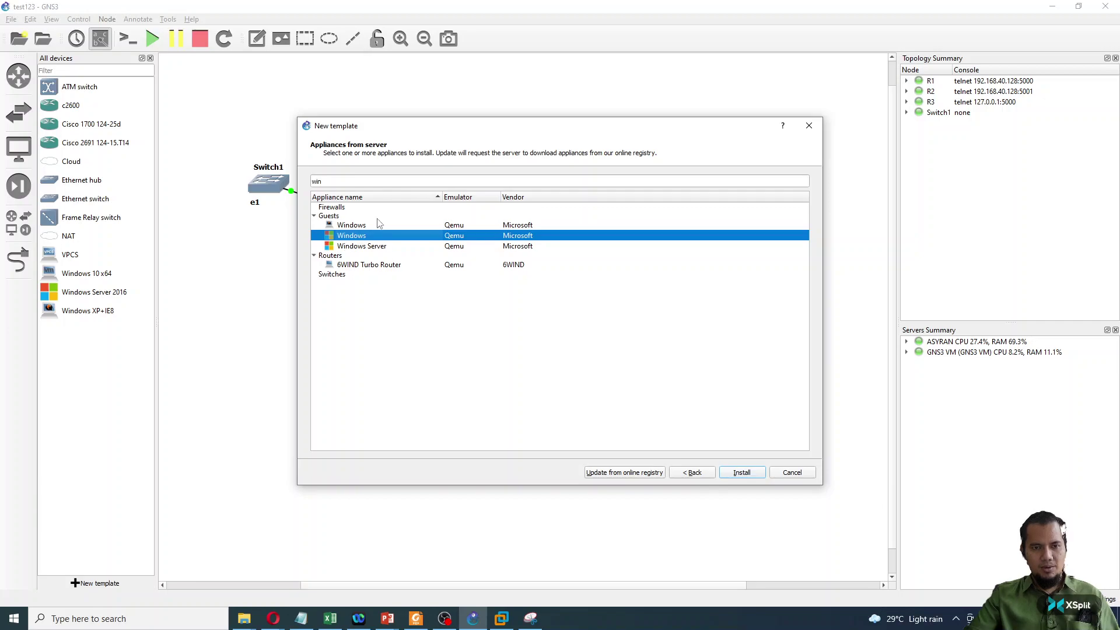
- Install it on the GNS3 VM with the default Qemu binary and browse the Windows disk image versions
left_click(741, 473)
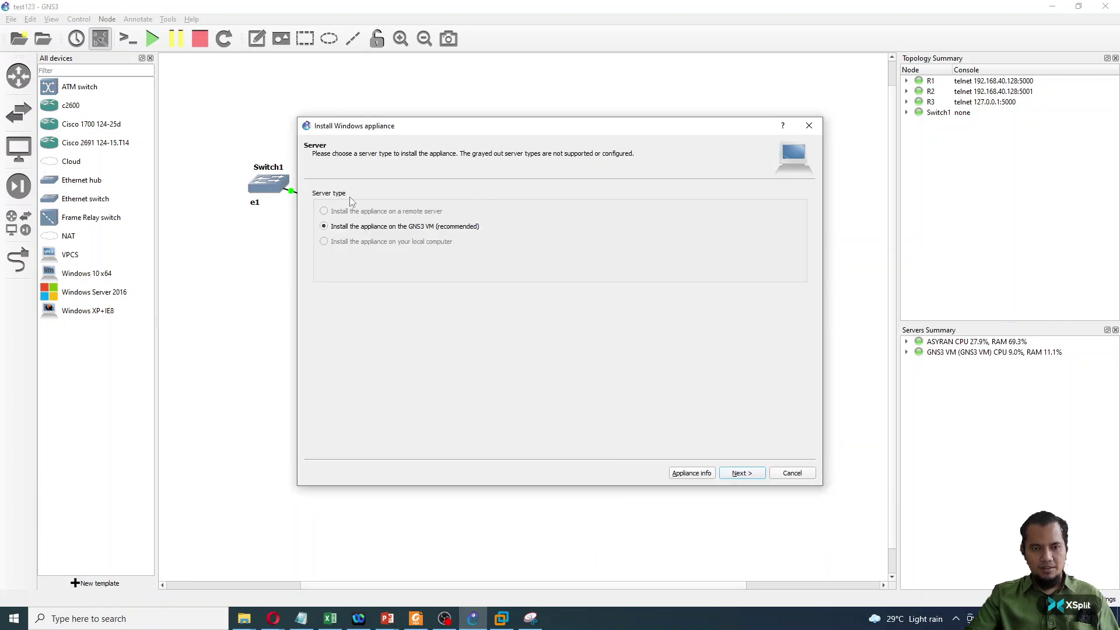
left_click(741, 473)
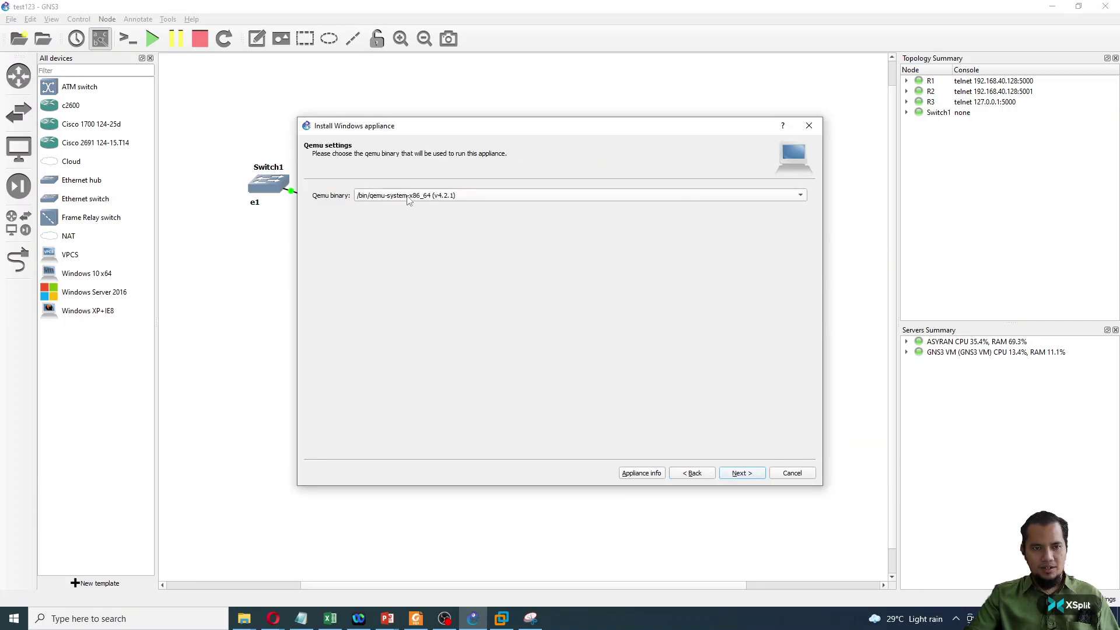
left_click(744, 473)
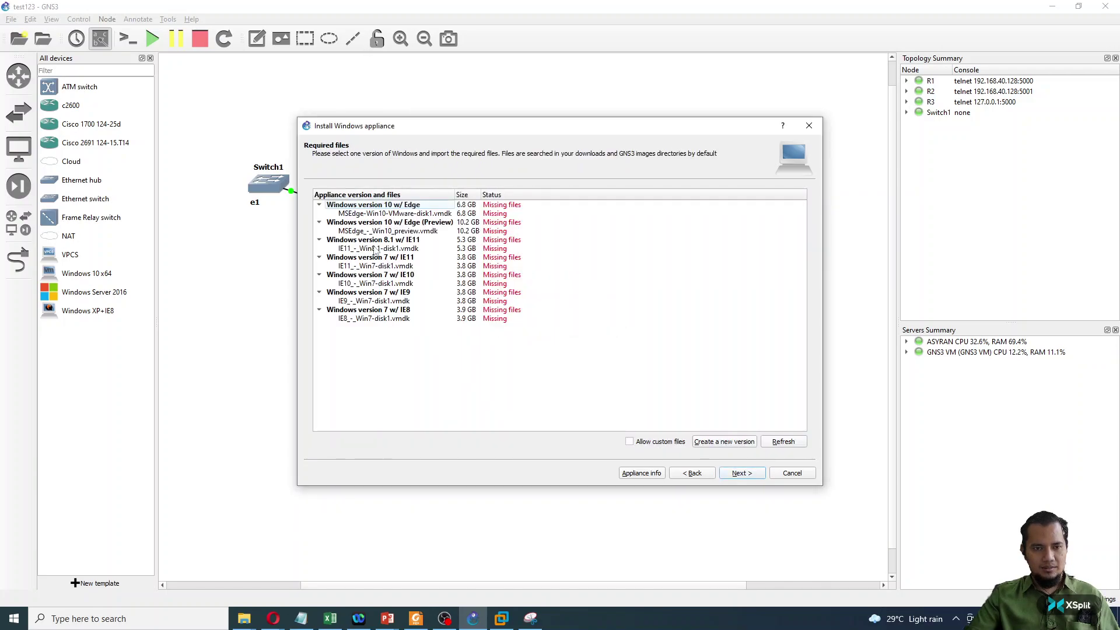
left_click(411, 214)
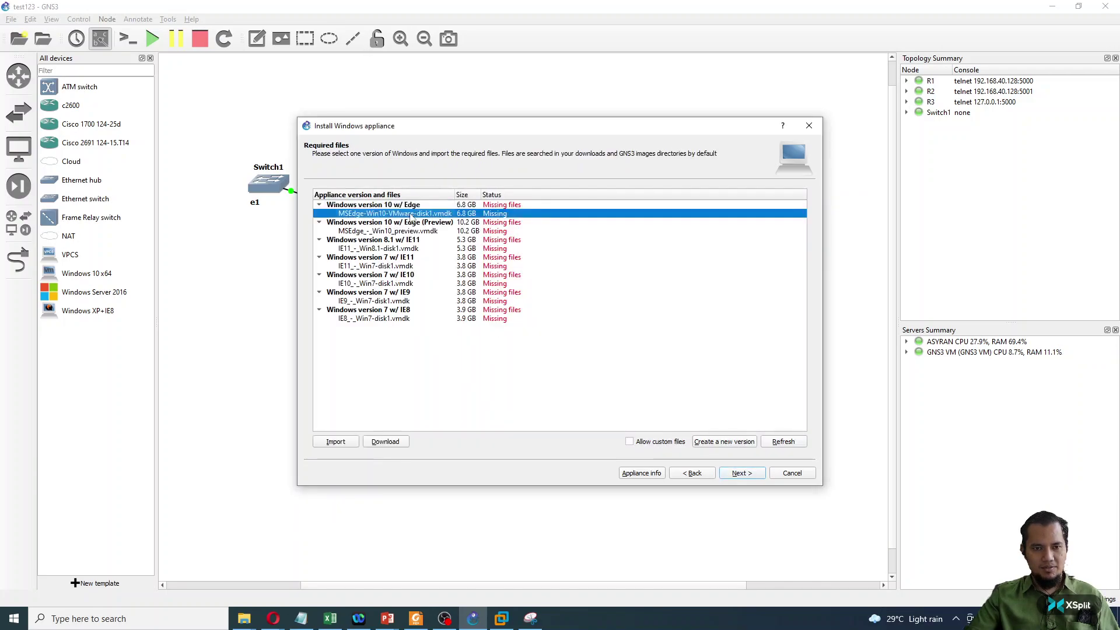
left_click(384, 320)
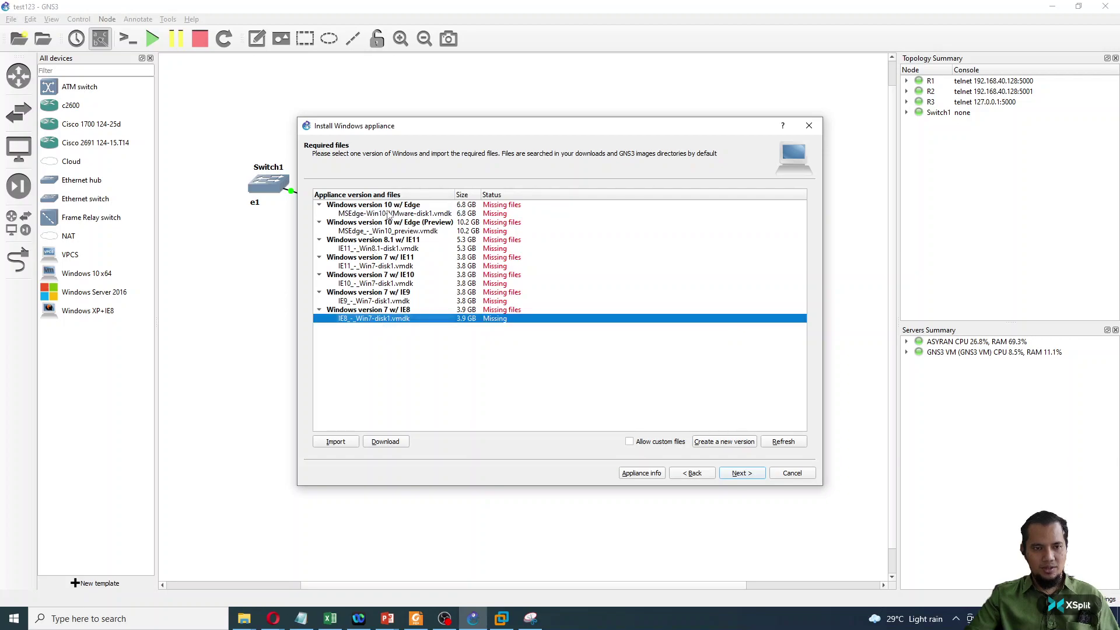
left_click(399, 214)
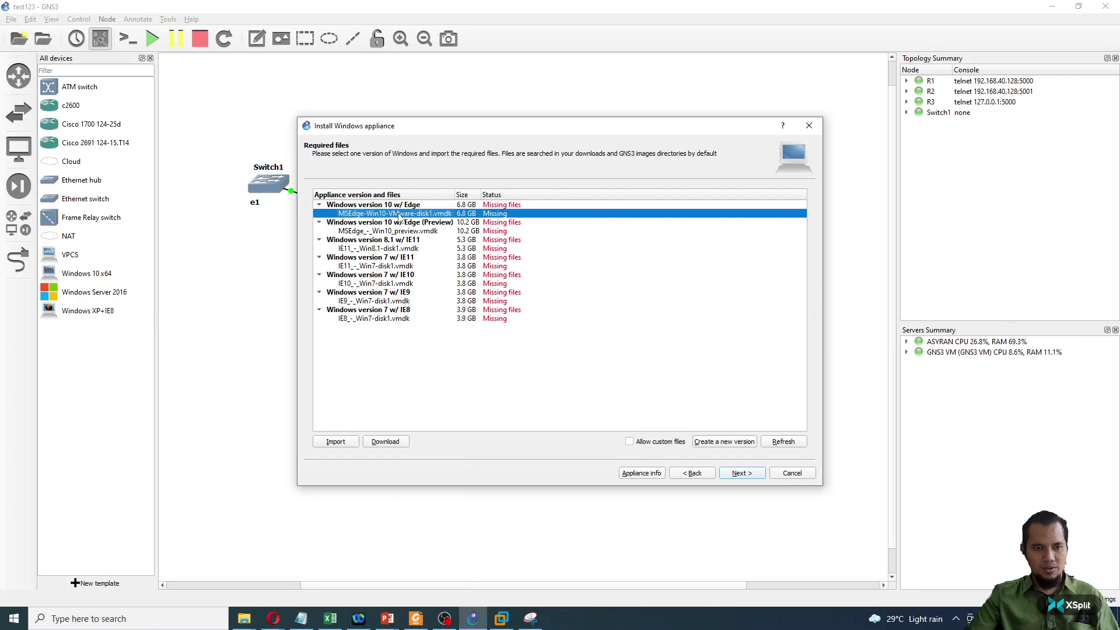
left_click(393, 249)
left_click(392, 267)
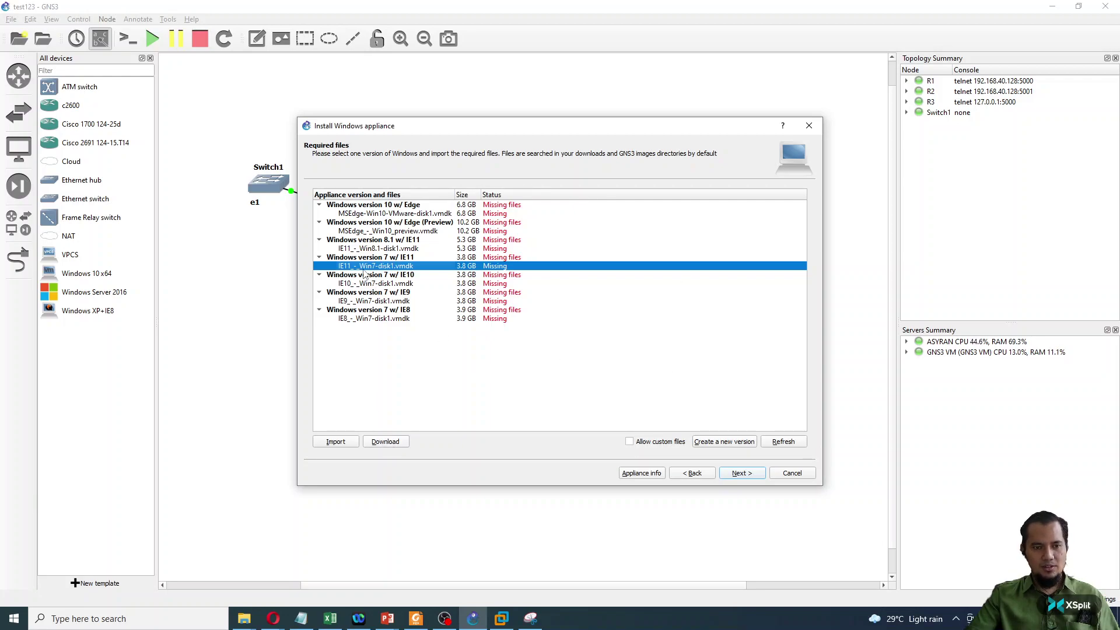
- Browse to the winXP IE8-WinXP-VMWare folder for an image, then cancel the picker and the installation
left_click(339, 441)
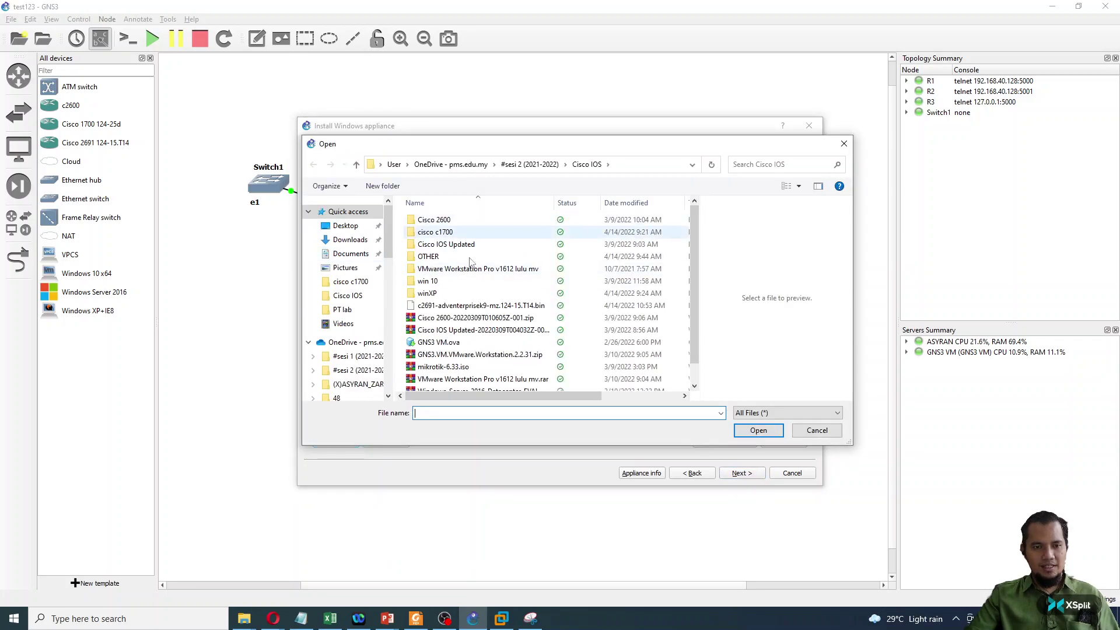
left_click(437, 293)
double_click(438, 294)
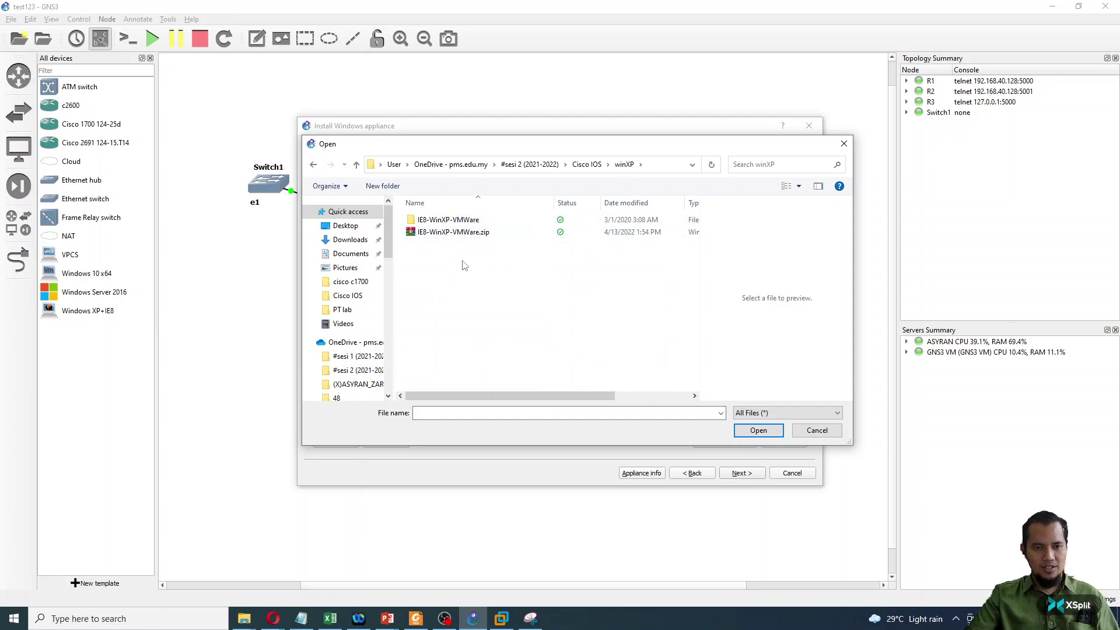
double_click(451, 221)
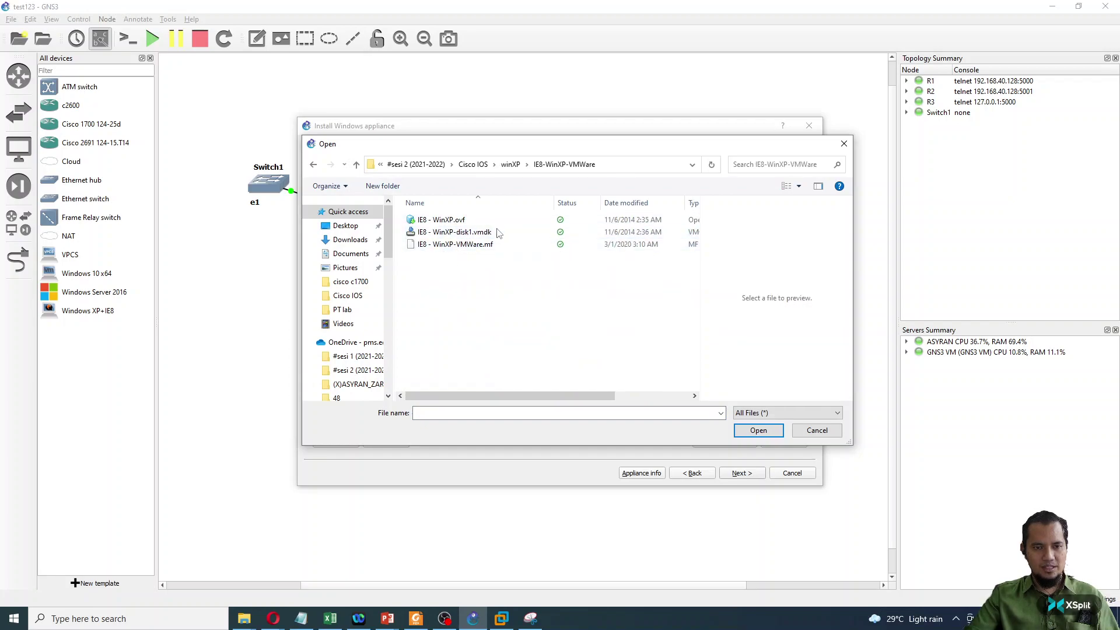
left_click(807, 430)
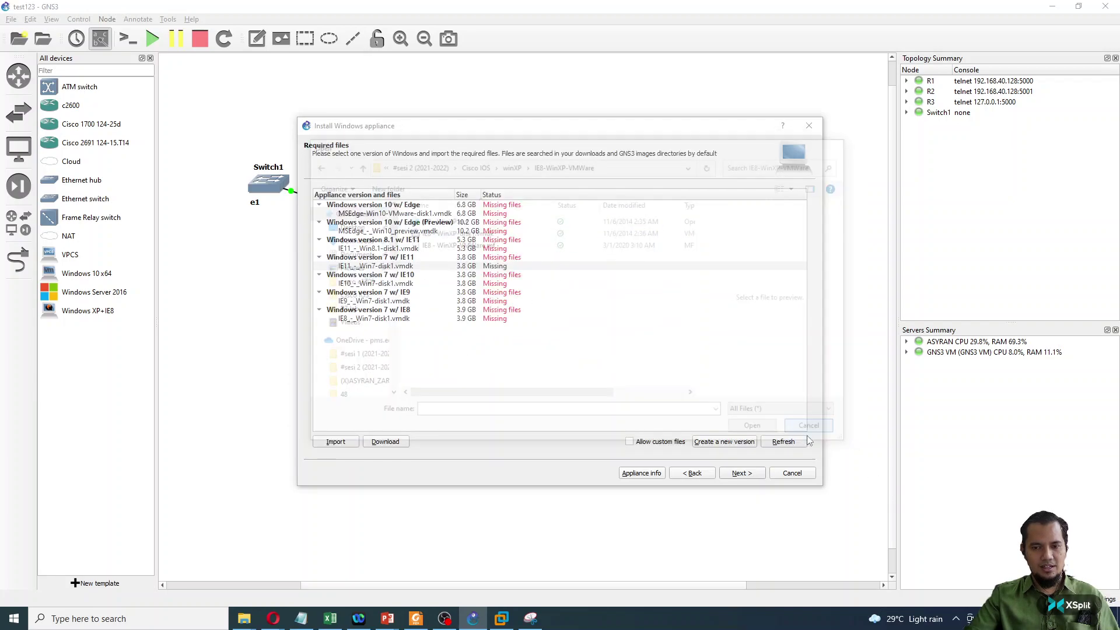
left_click(789, 474)
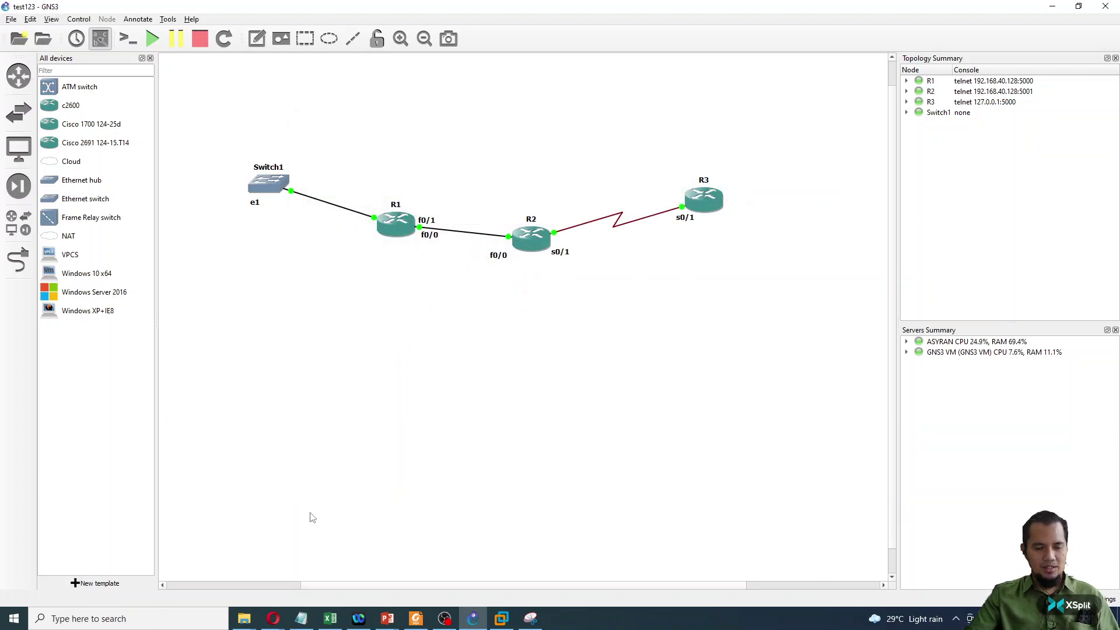
- Place a Windows 10 x64 node on the canvas and hide the interface labels
left_click_drag(69, 272, 756, 332)
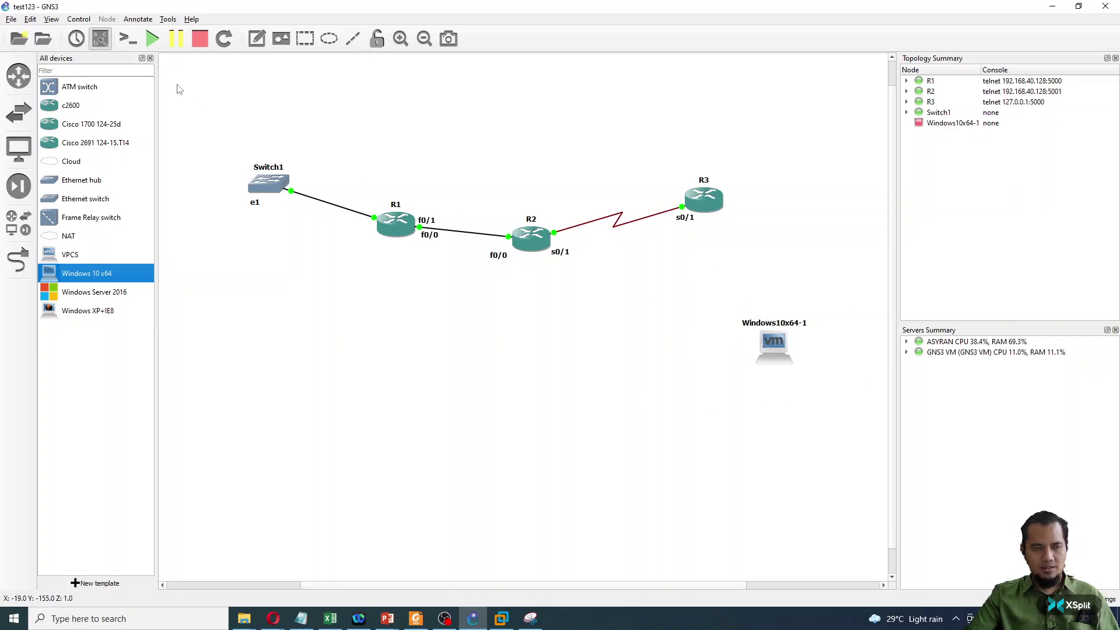
left_click(100, 38)
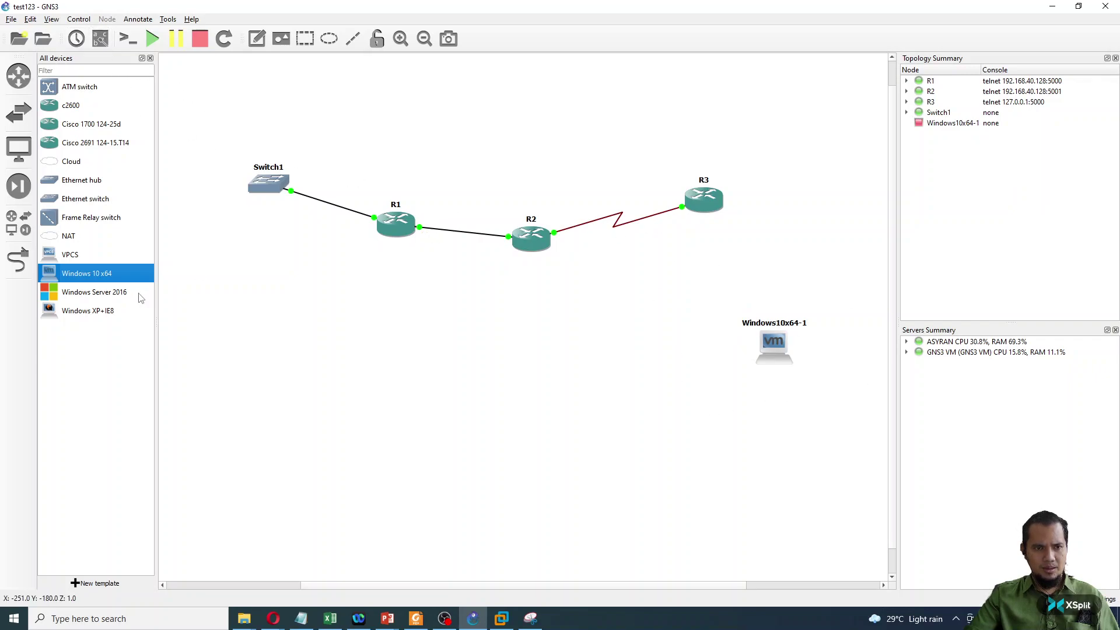
left_click(18, 260)
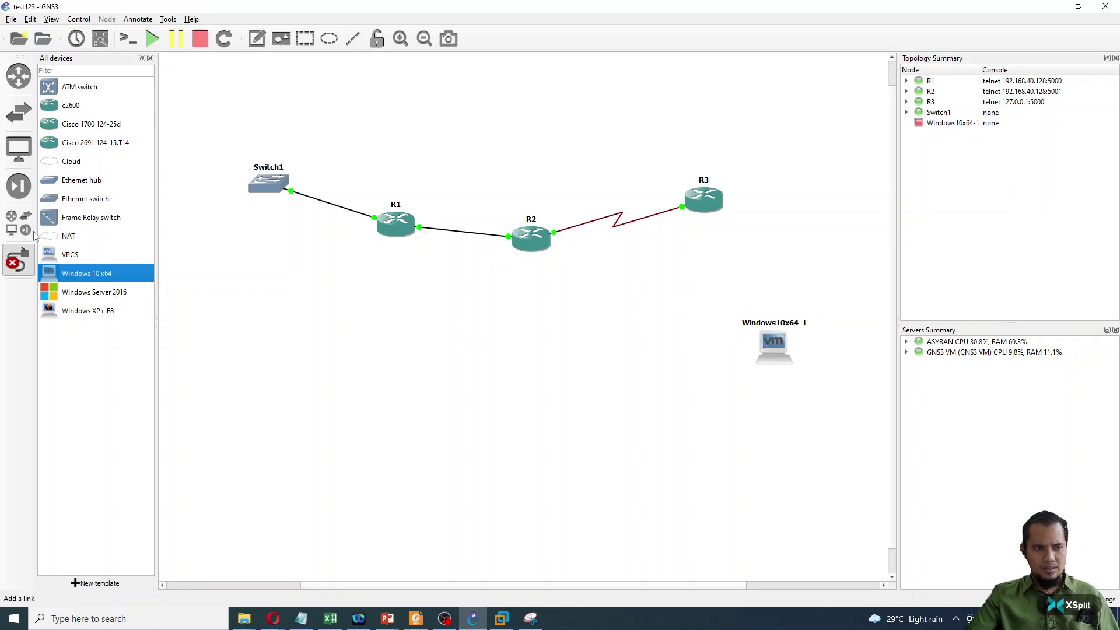
- Link R3 FastEthernet1/0 to Ethernet0 on Windows10x64-1 and start that node
left_click(707, 199)
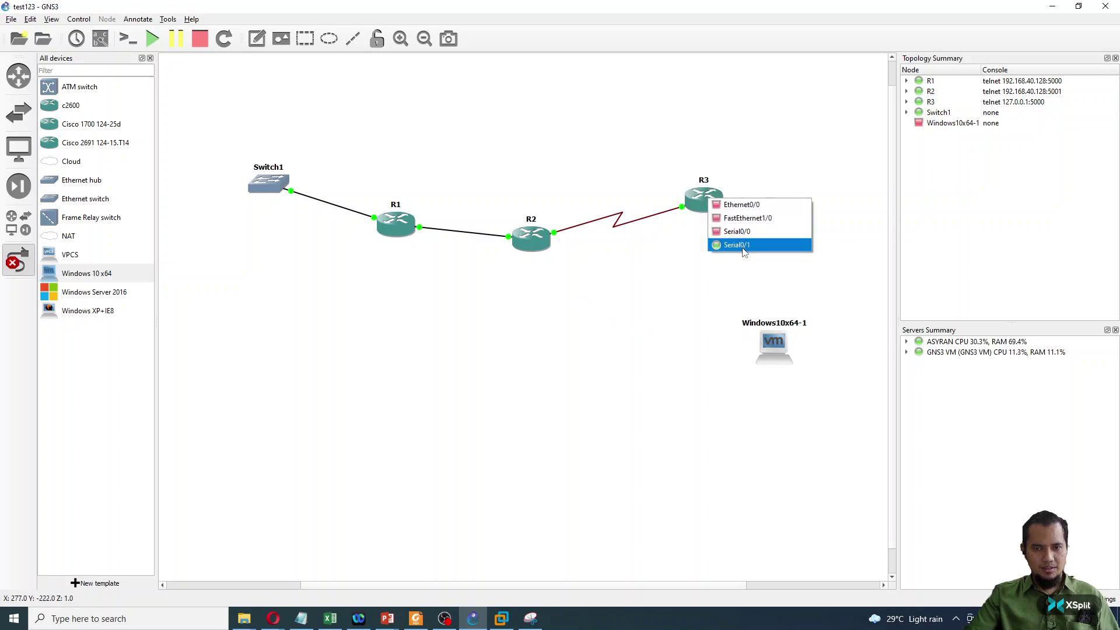
left_click(737, 239)
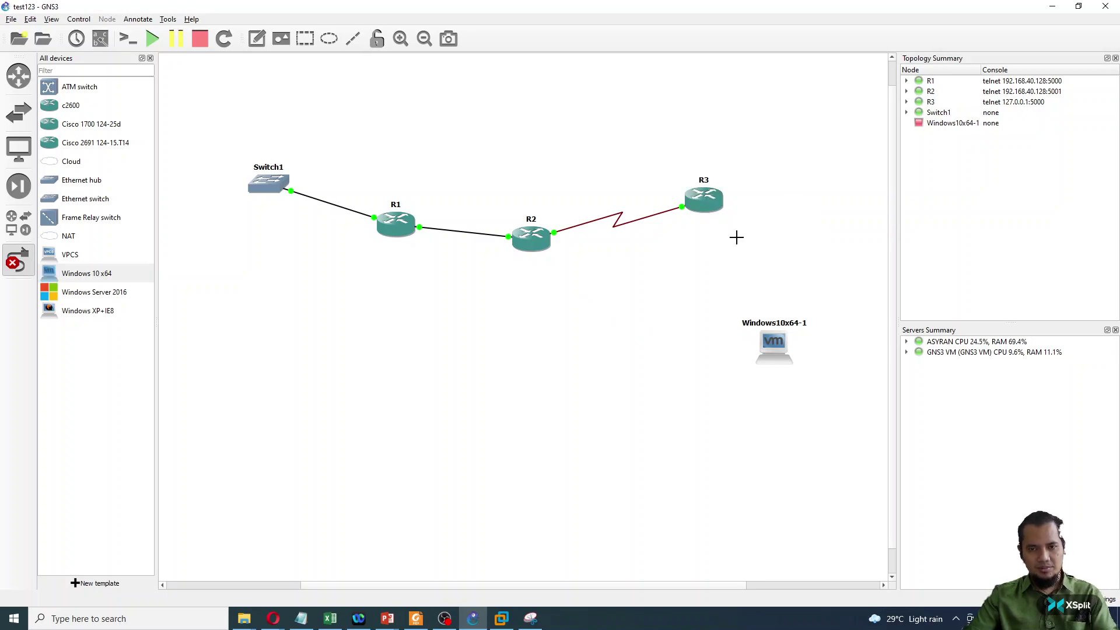
left_click(719, 204)
left_click(739, 223)
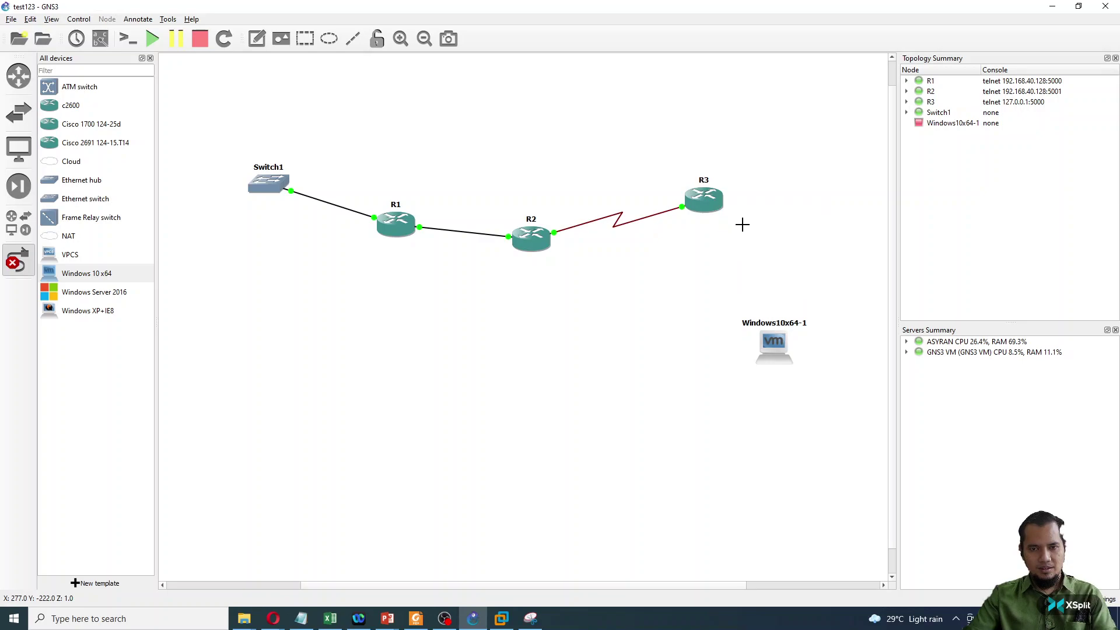
left_click(774, 349)
left_click(783, 355)
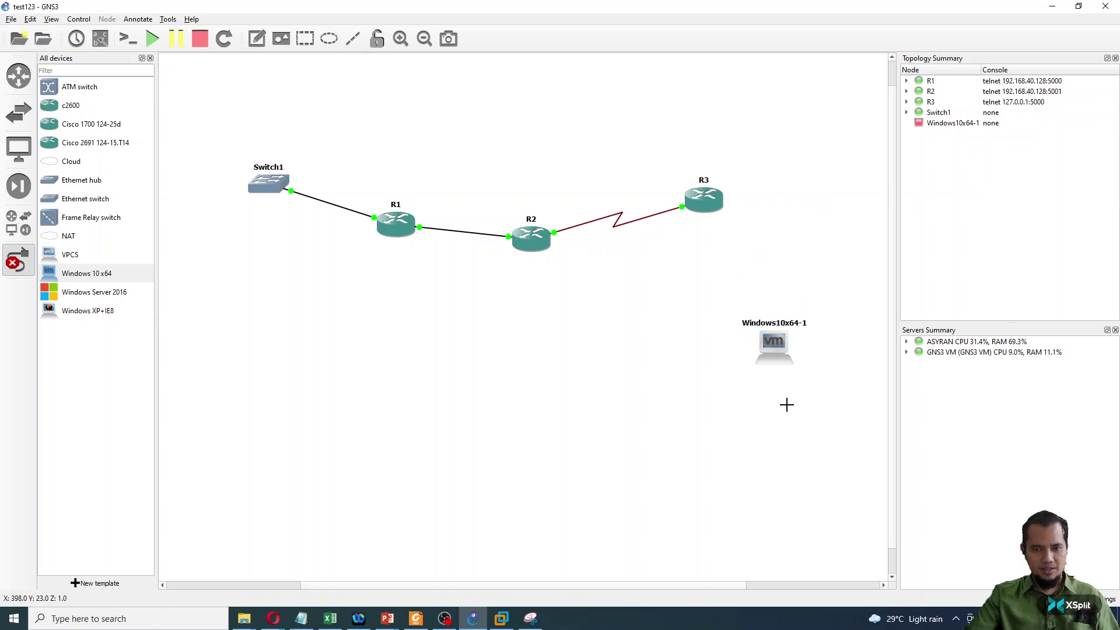
right_click(768, 354)
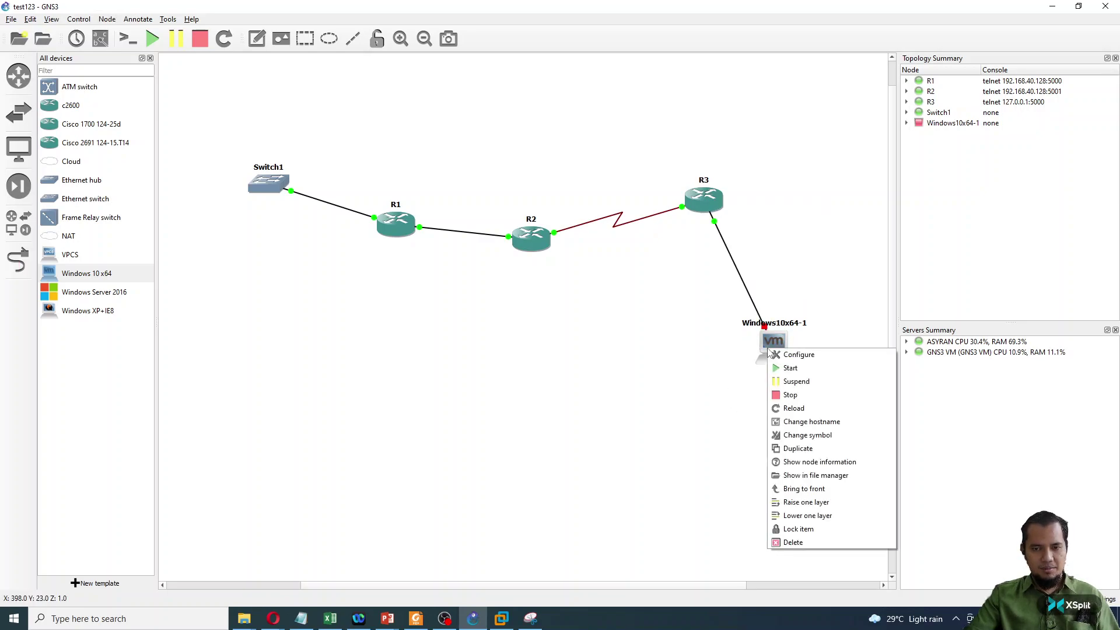
left_click(783, 372)
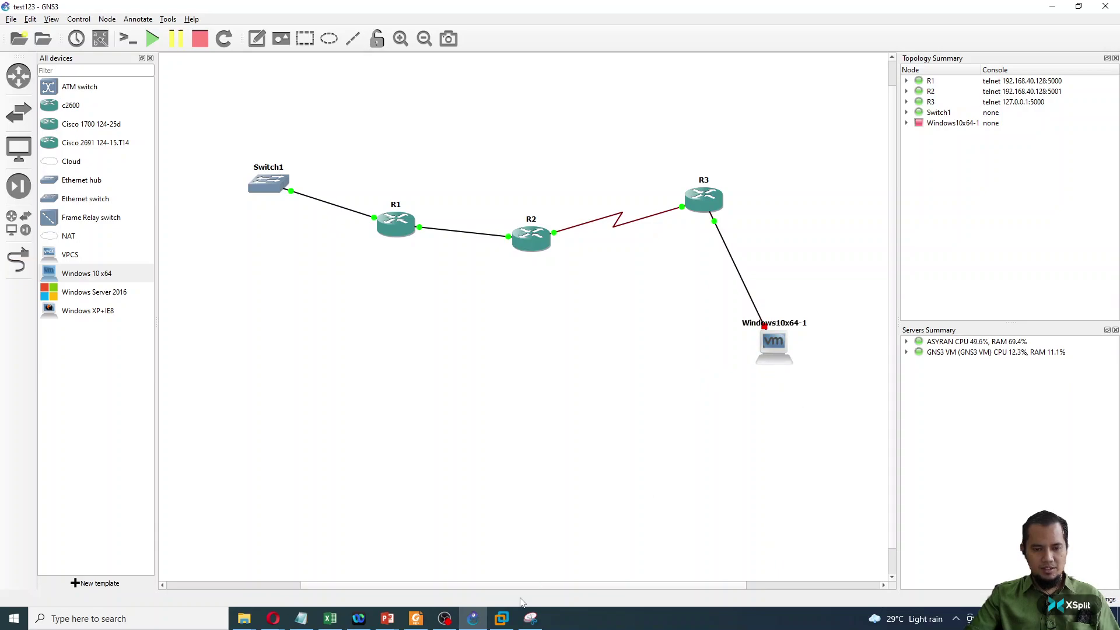
- Open the Windows 10 x64 machine in VMware Workstation and move its window aside
left_click(500, 619)
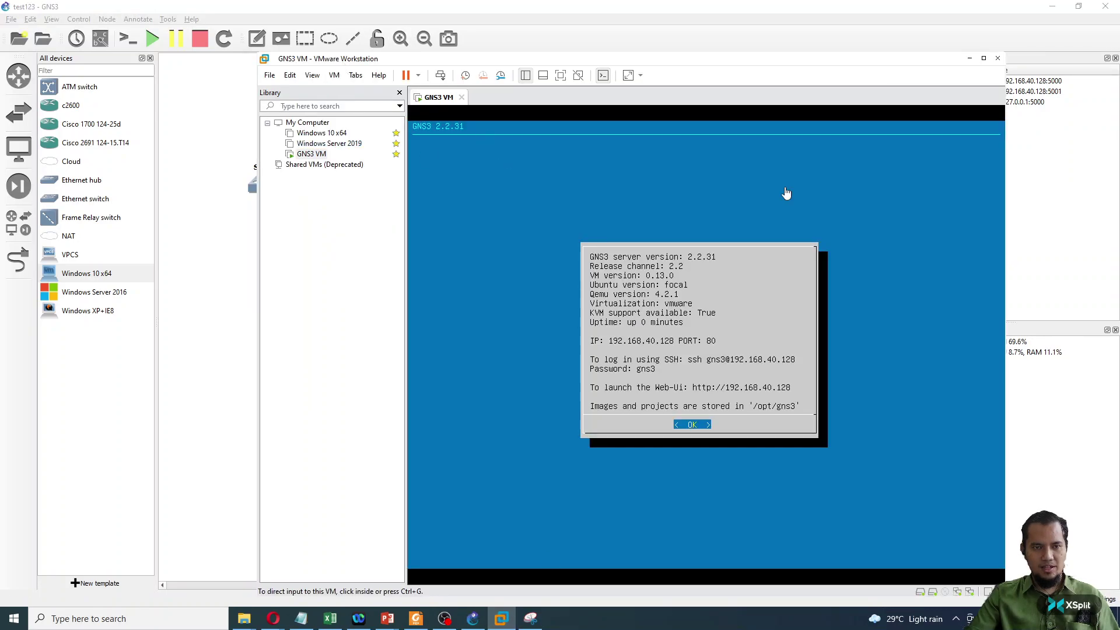
left_click(322, 133)
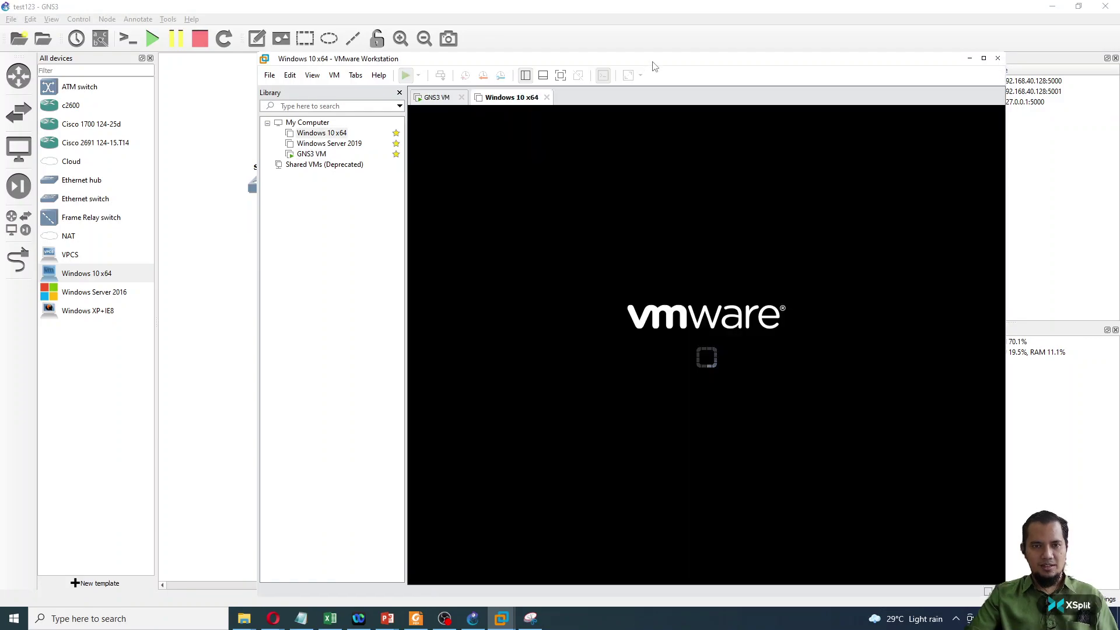
left_click_drag(652, 62, 583, 45)
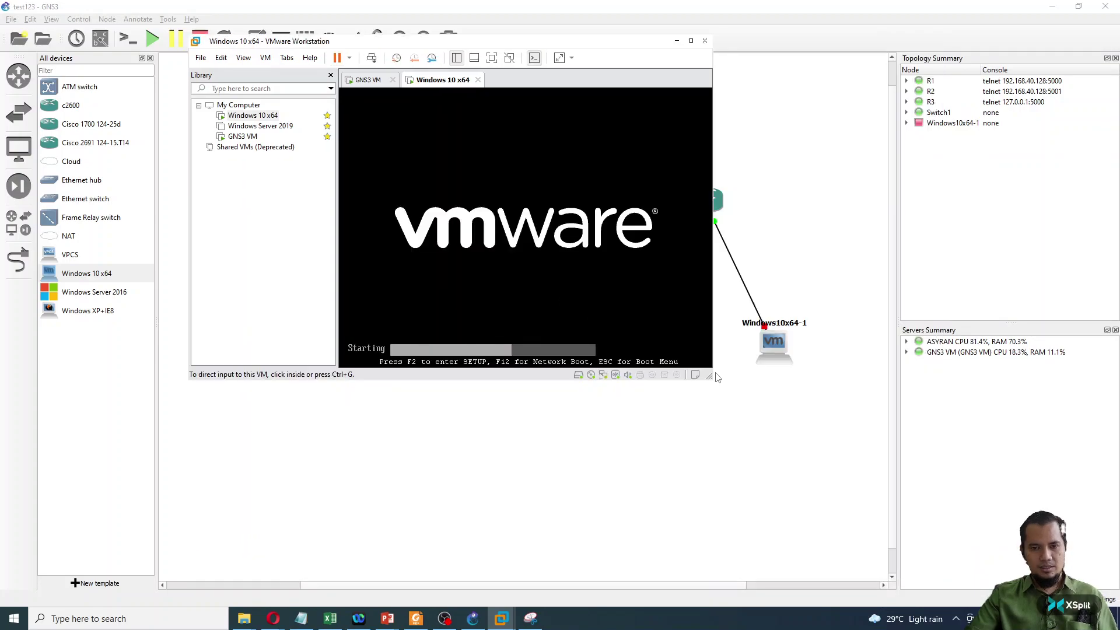
left_click(813, 492)
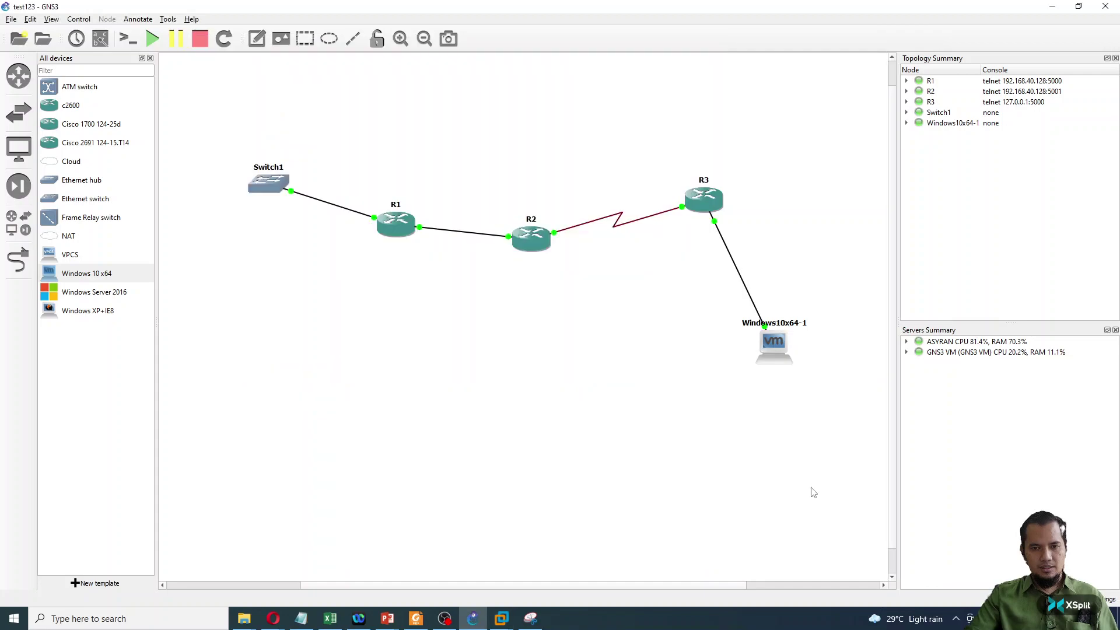
- Reposition the booting VM window to reveal the topology summary, then return to GNS3
key("alt+Tab")
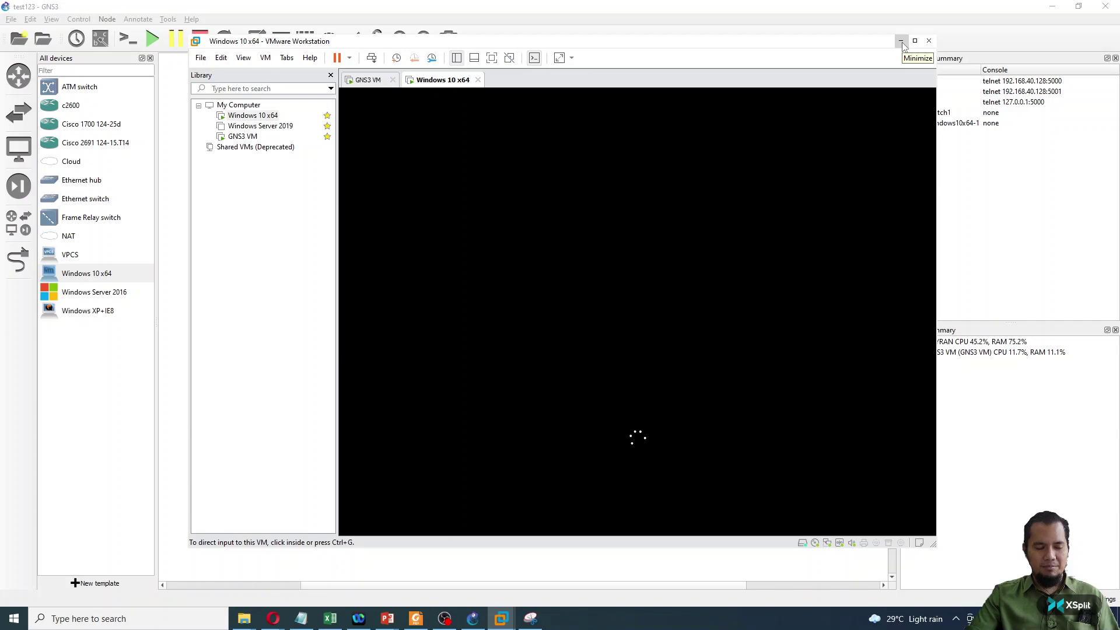
left_click_drag(903, 46, 758, 69)
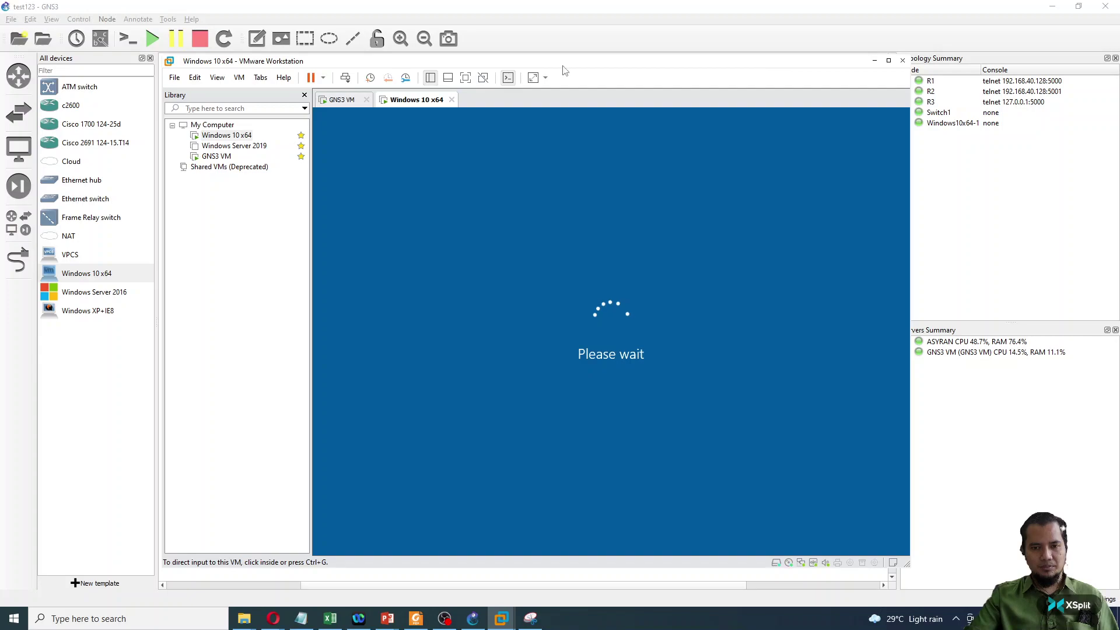
left_click_drag(564, 69, 602, 65)
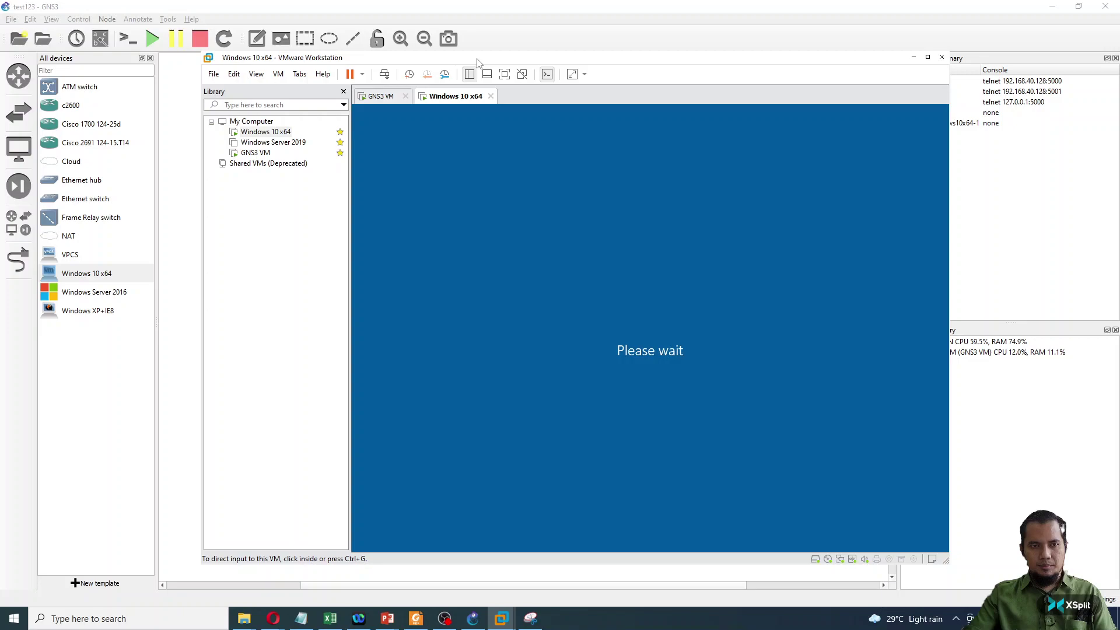
key("alt+Tab")
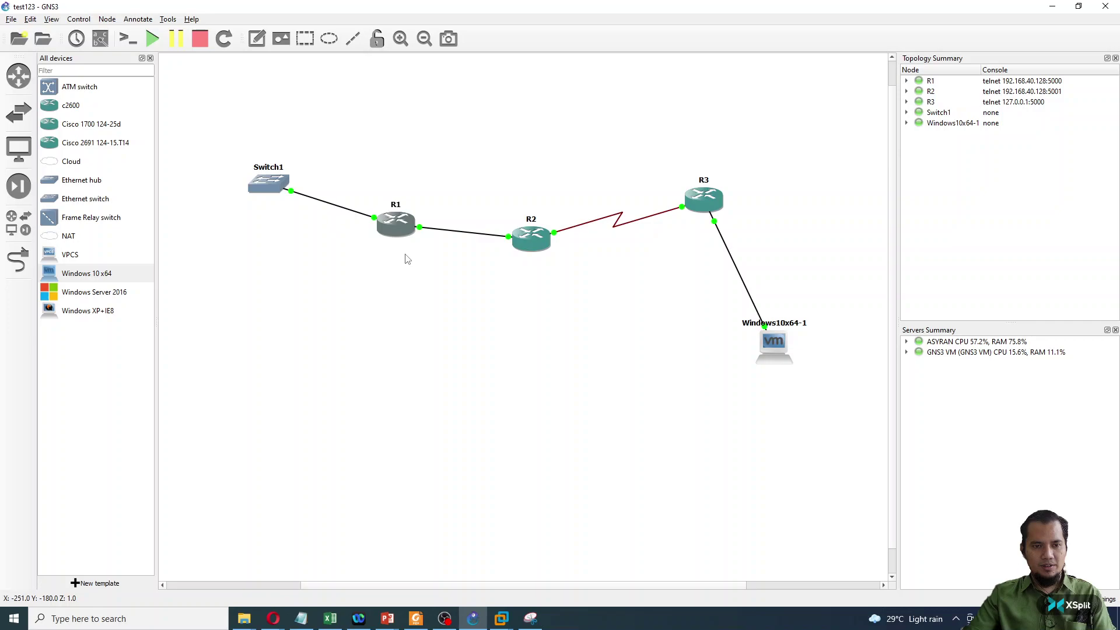
- Review R1's adapter and WIC slots in its configuration and confirm with OK
right_click(399, 227)
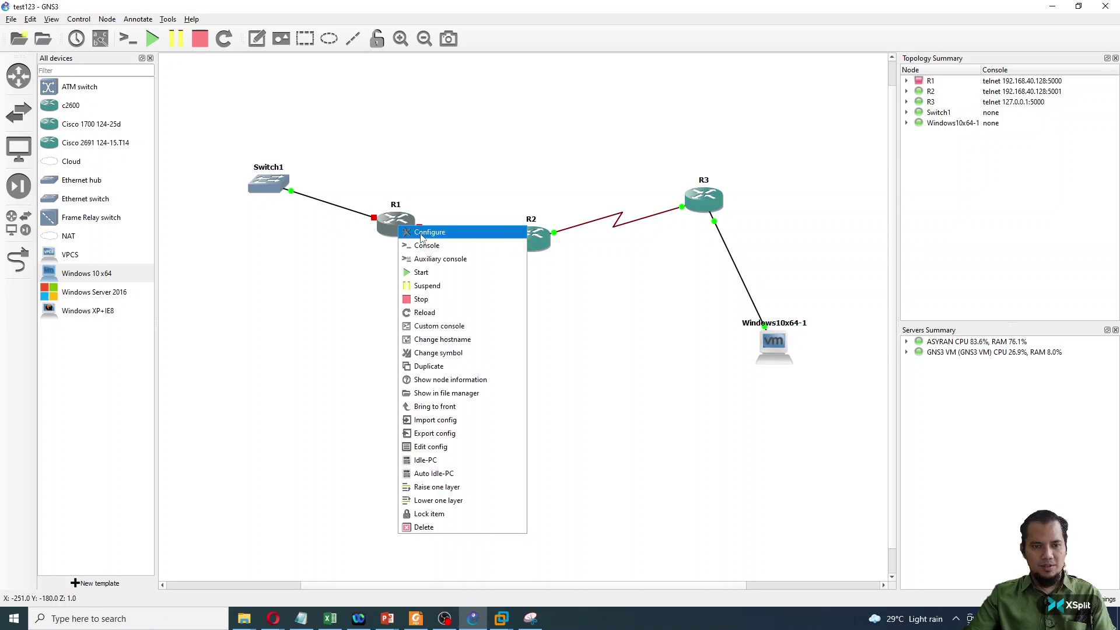
left_click(421, 233)
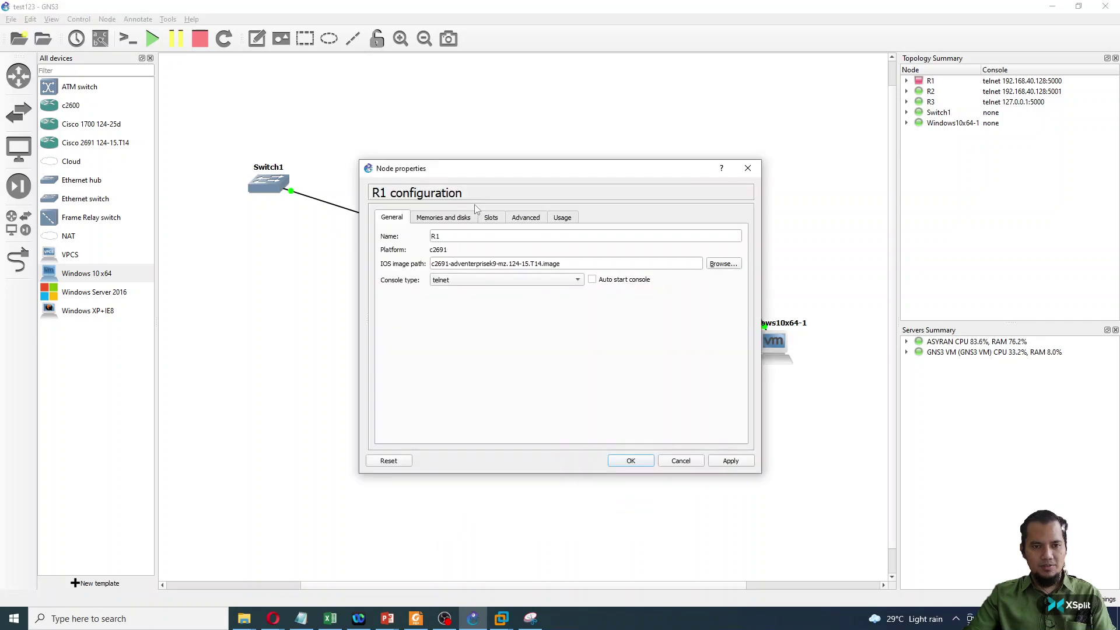
left_click(490, 216)
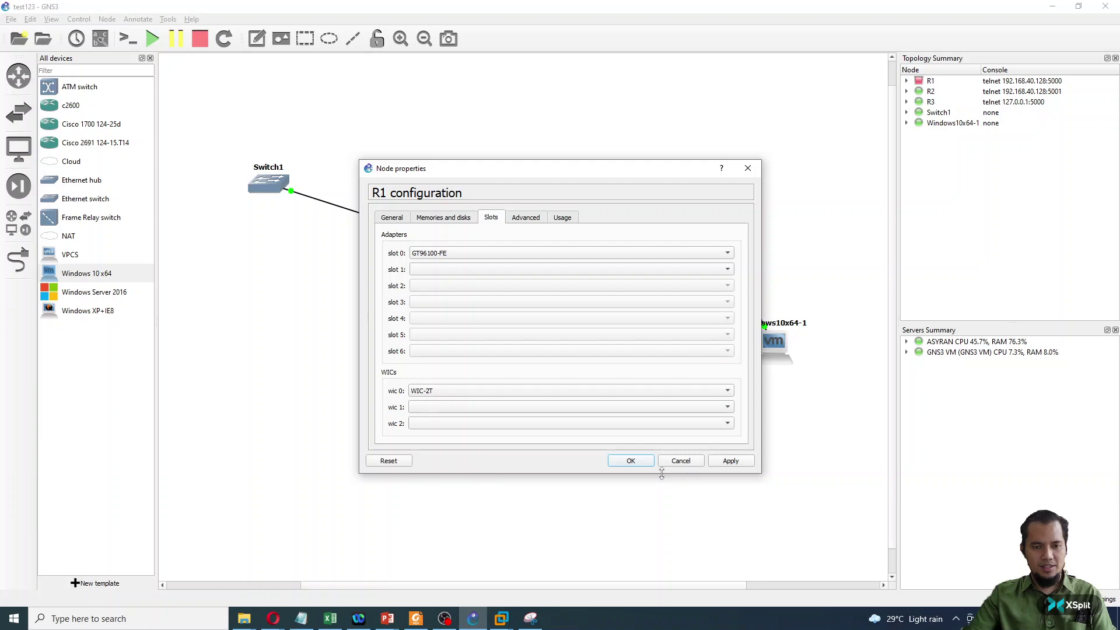
left_click(630, 460)
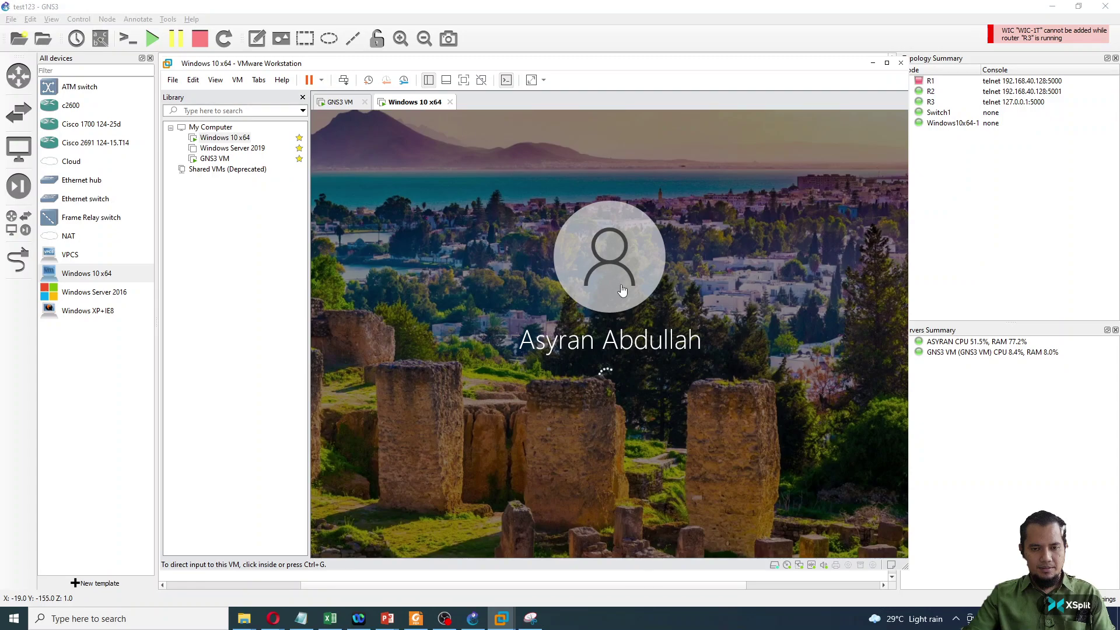
- Enter the account password at the Windows 10 login, then switch back to GNS3
left_click(633, 350)
type("•••••••••")
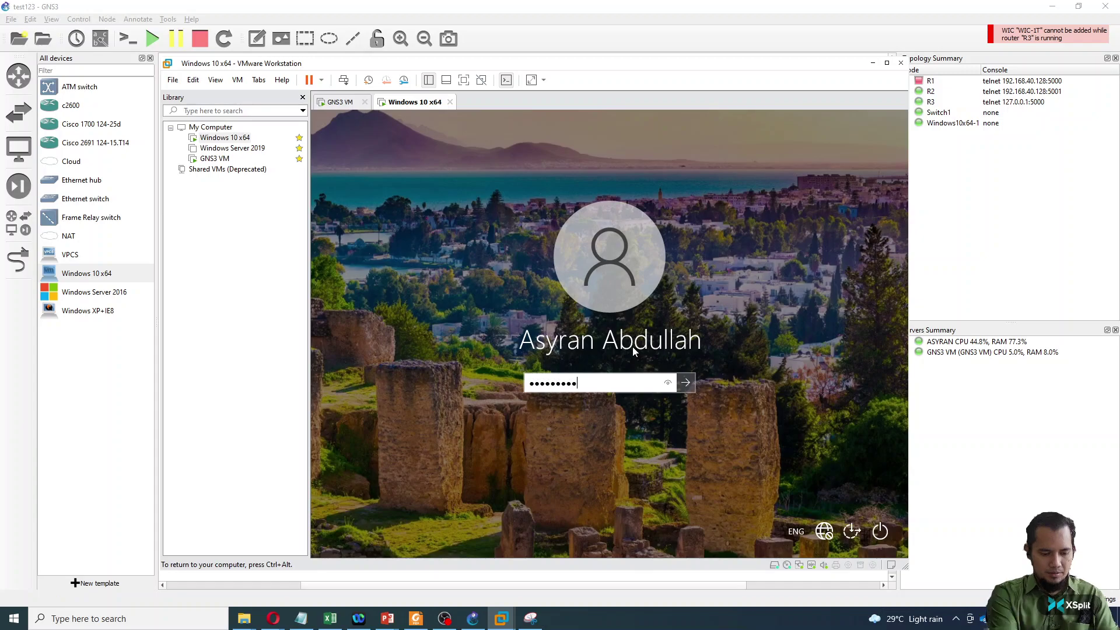
key("Return")
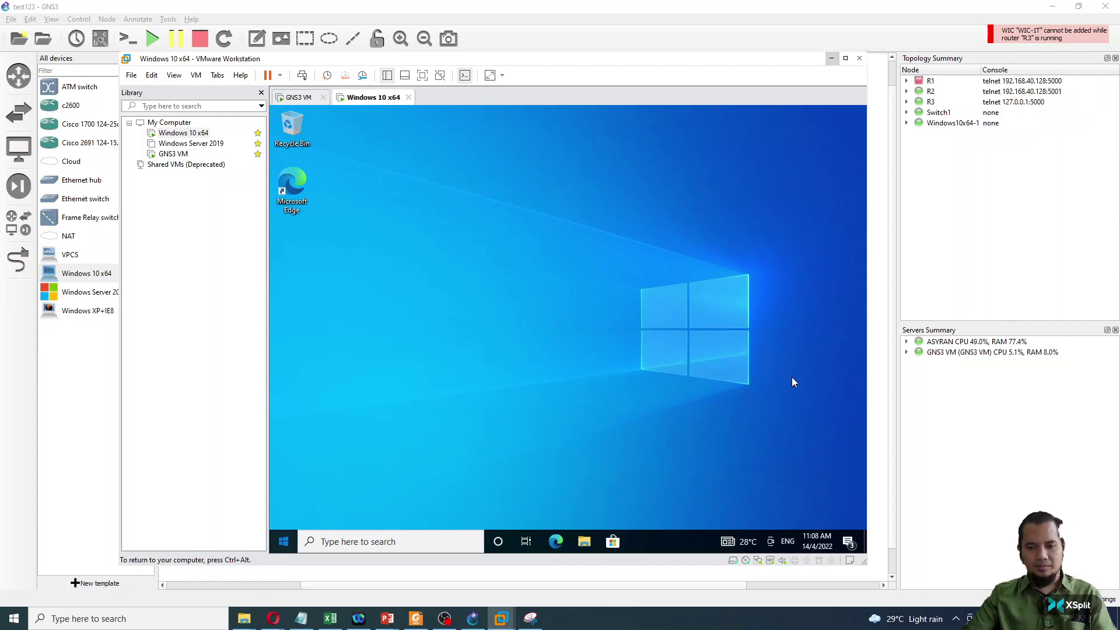
key("alt+Tab")
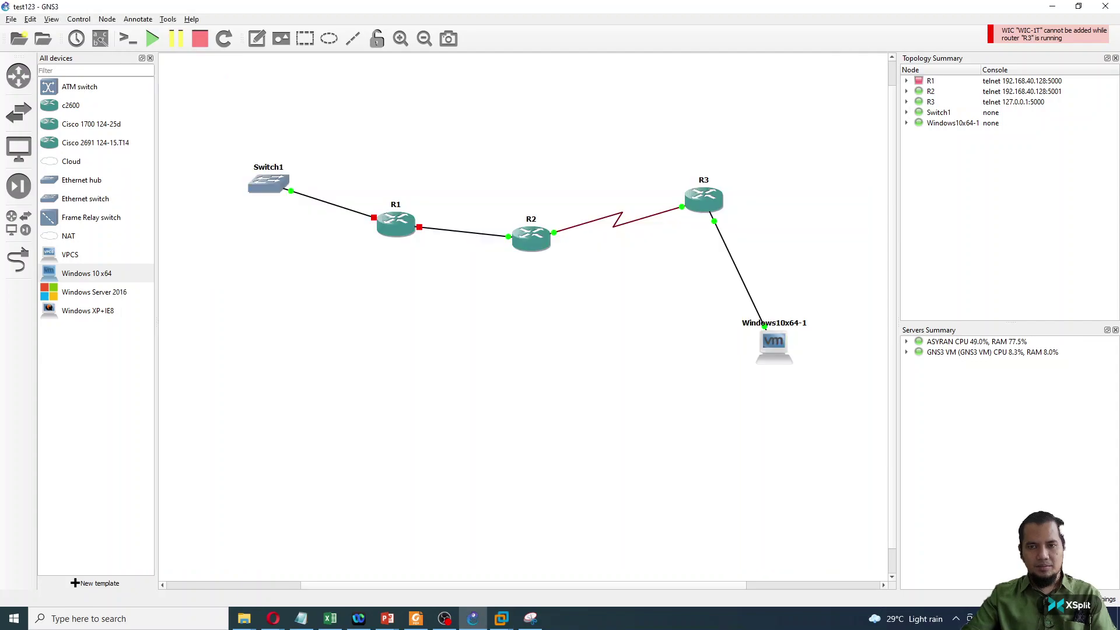